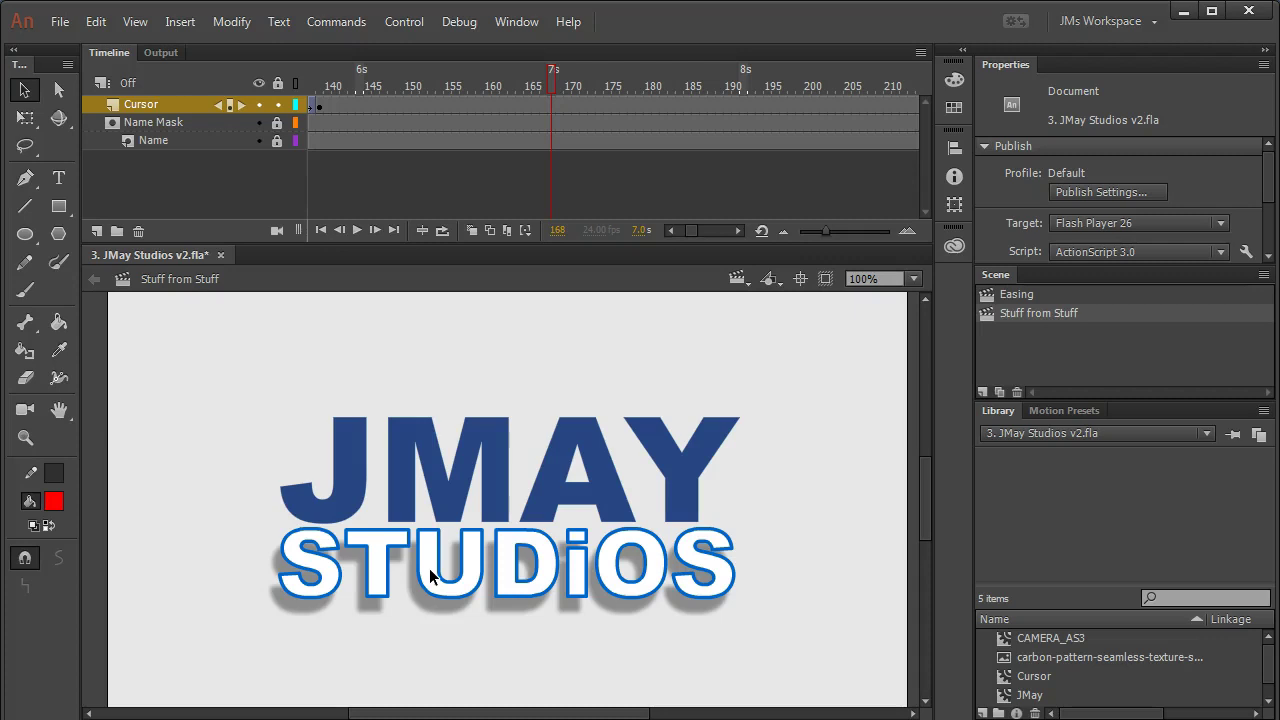
# Choose the Camera tool from the Tools panel to work with the stage camera
pyautogui.click(434, 565)
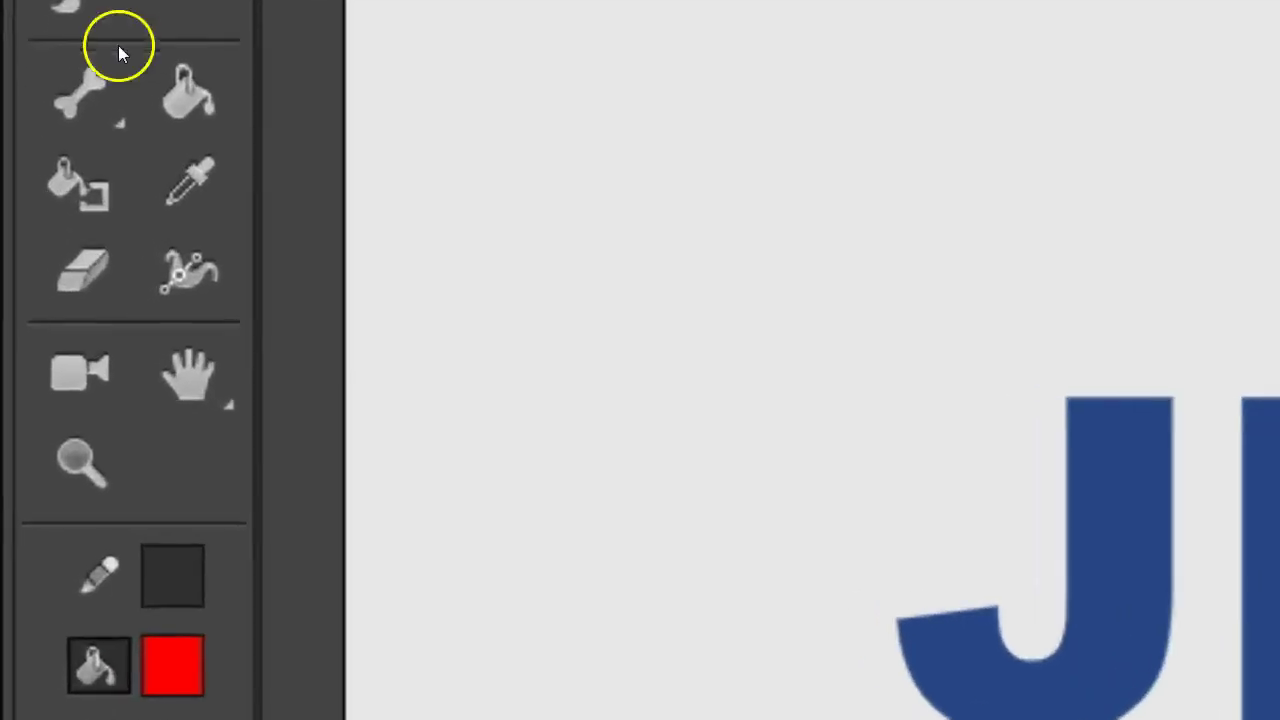
pyautogui.click(32, 365)
pyautogui.click(93, 373)
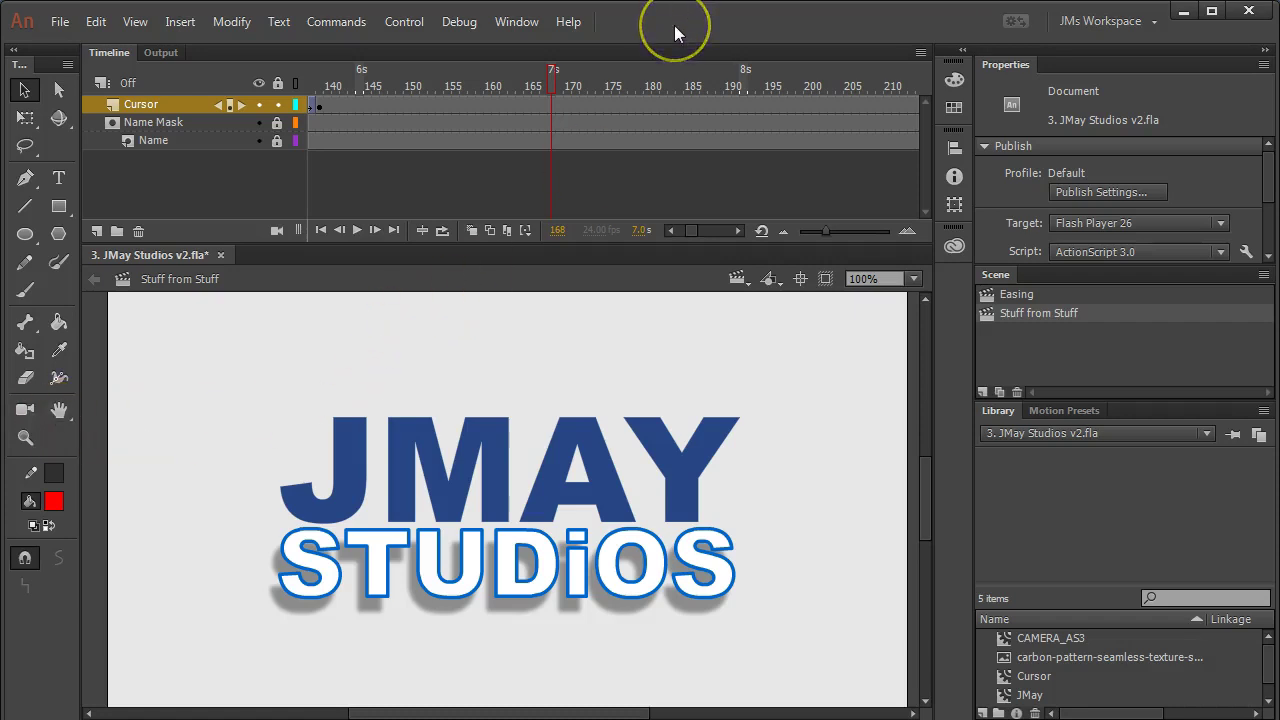
# Test the JMAY STUDIOS movie with Ctrl+Enter, watch the SWF preview, then close it
pyautogui.hotkey('ctrl', 'Return')
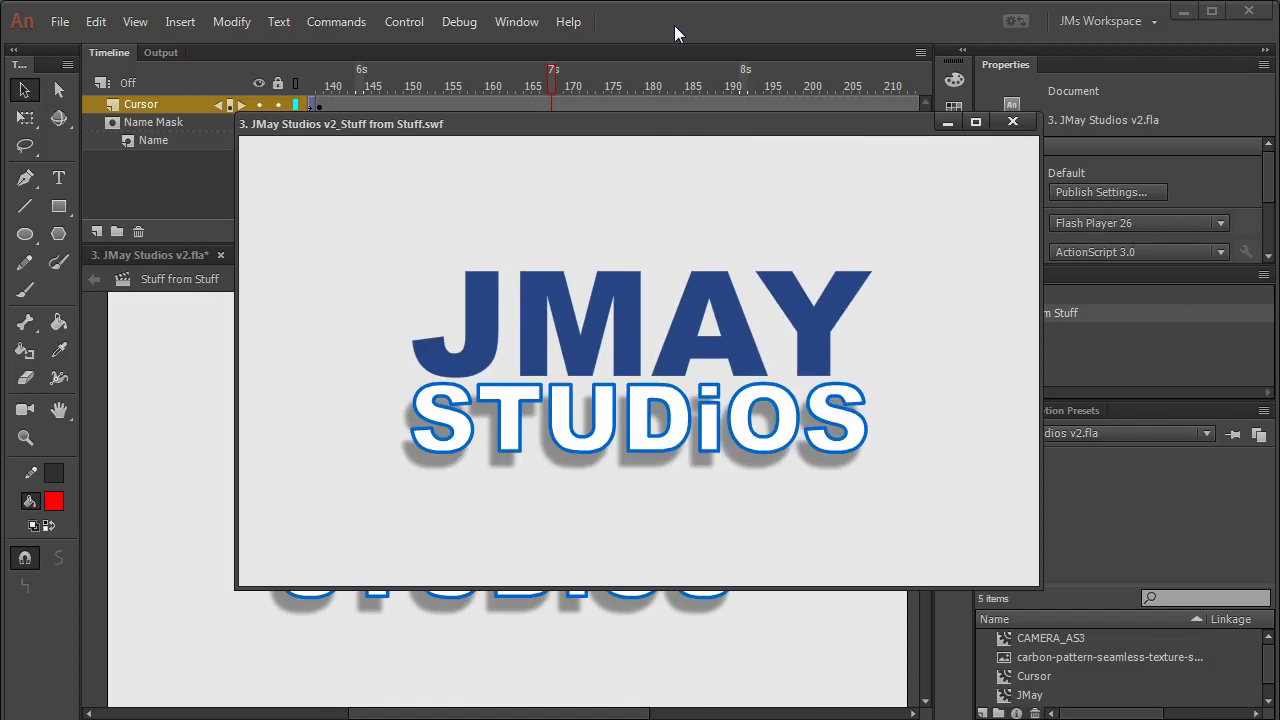
pyautogui.click(1013, 121)
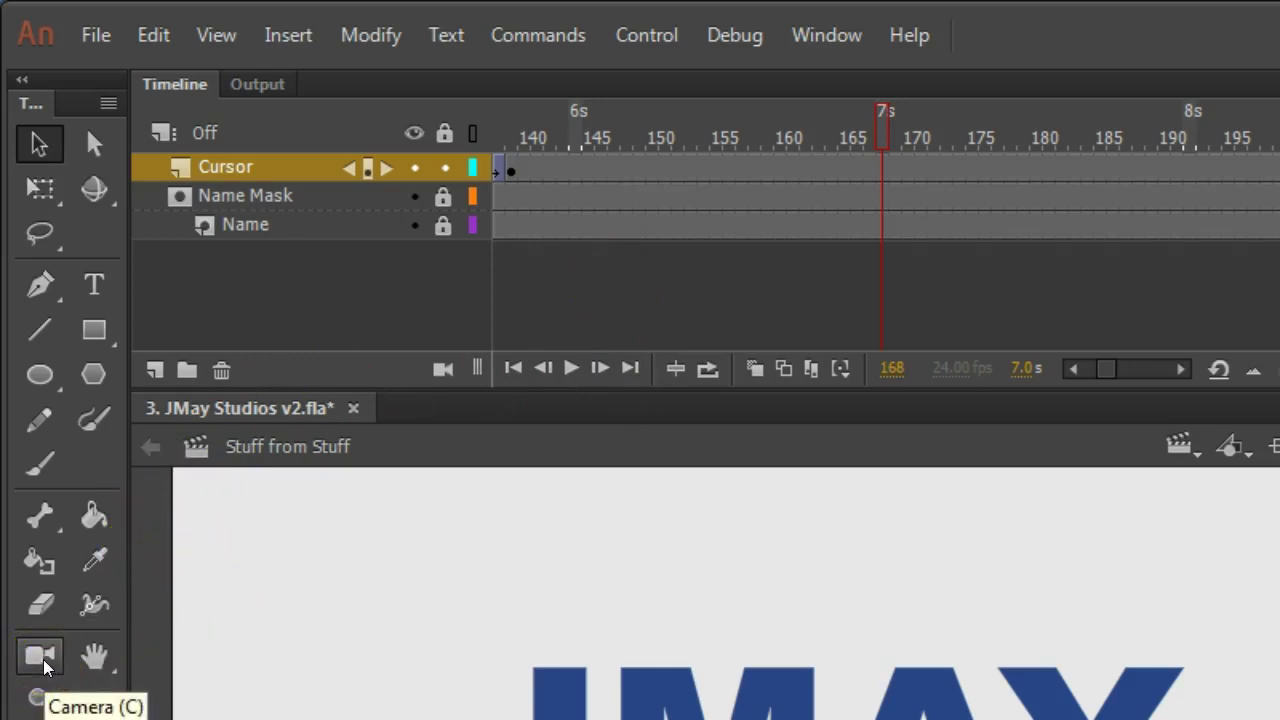
# Add a Camera layer above the Cursor, Name Mask and Name layers
pyautogui.click(44, 667)
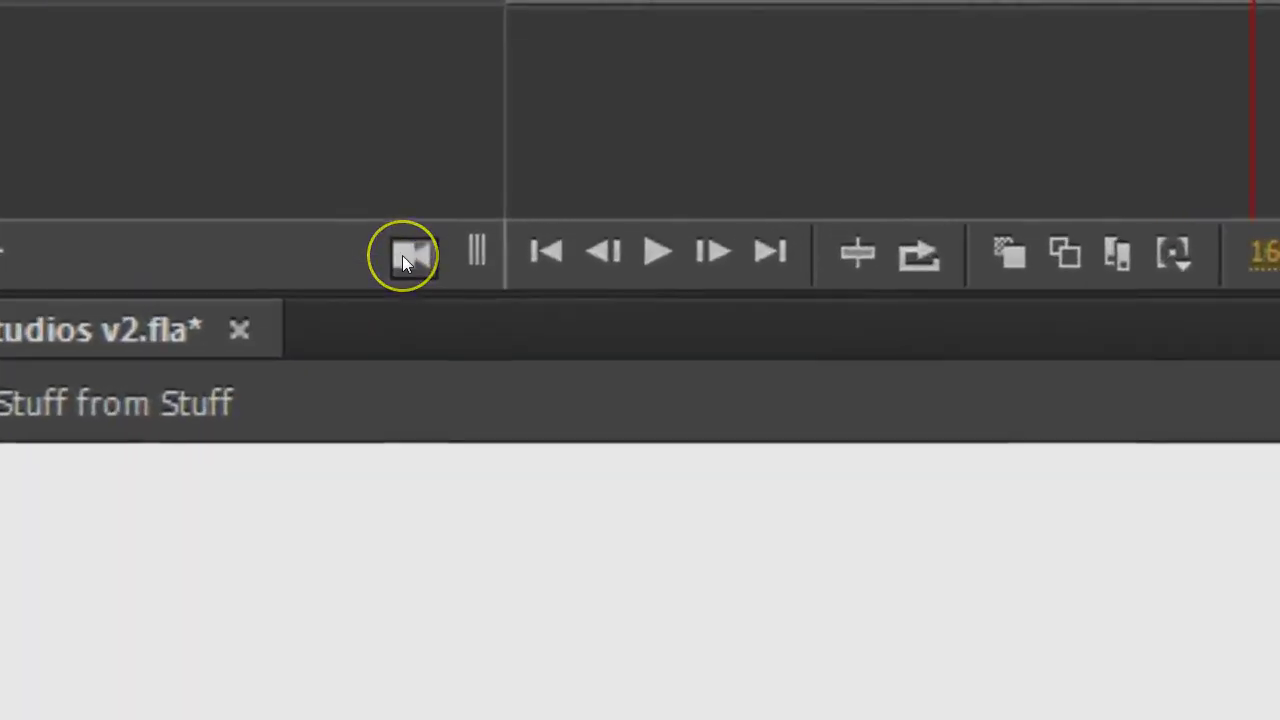
pyautogui.click(404, 258)
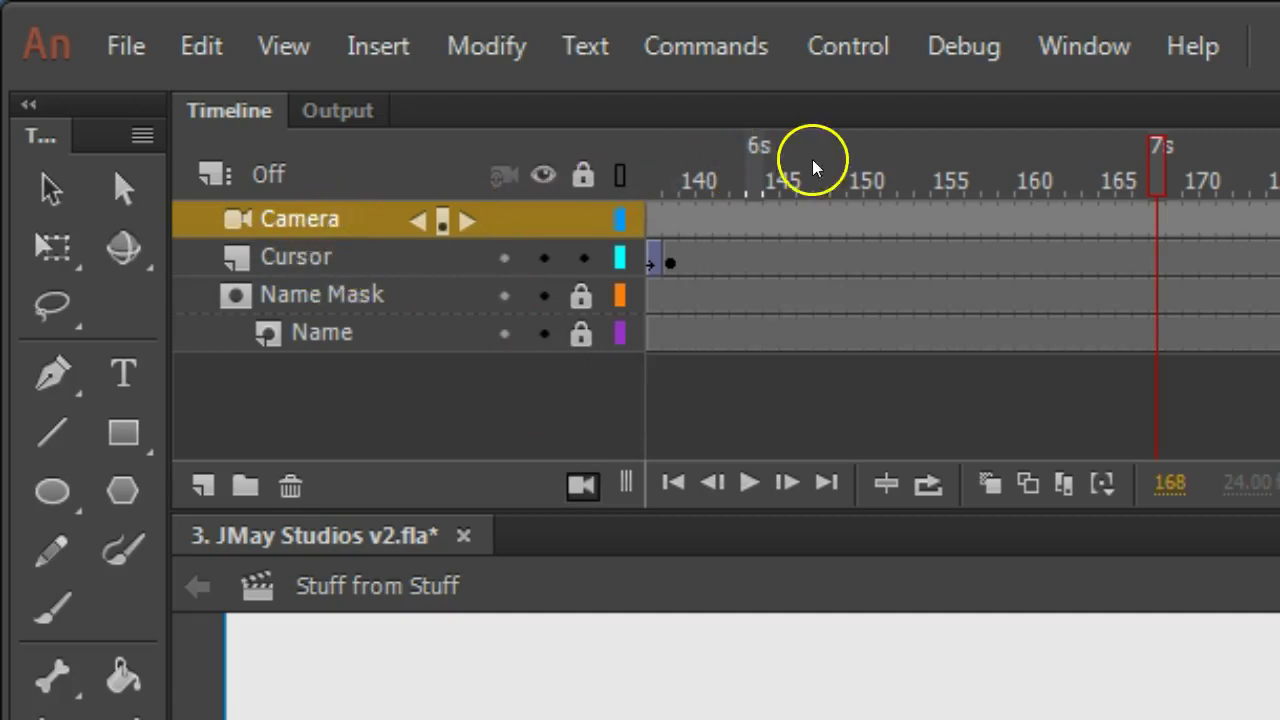
# Return to frame 1, select the Camera layer's first frame, and scrub forward to frame 154
pyautogui.moveTo(813, 167); pyautogui.dragTo(411, 162)
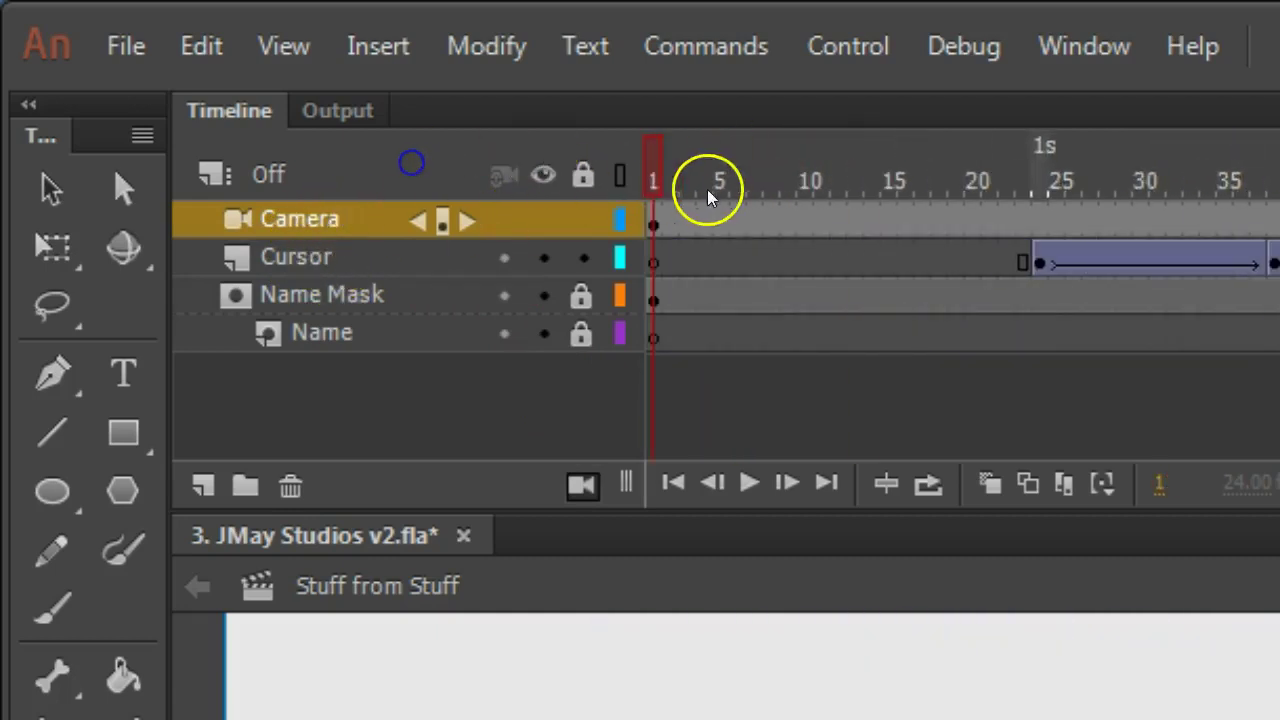
pyautogui.click(660, 224)
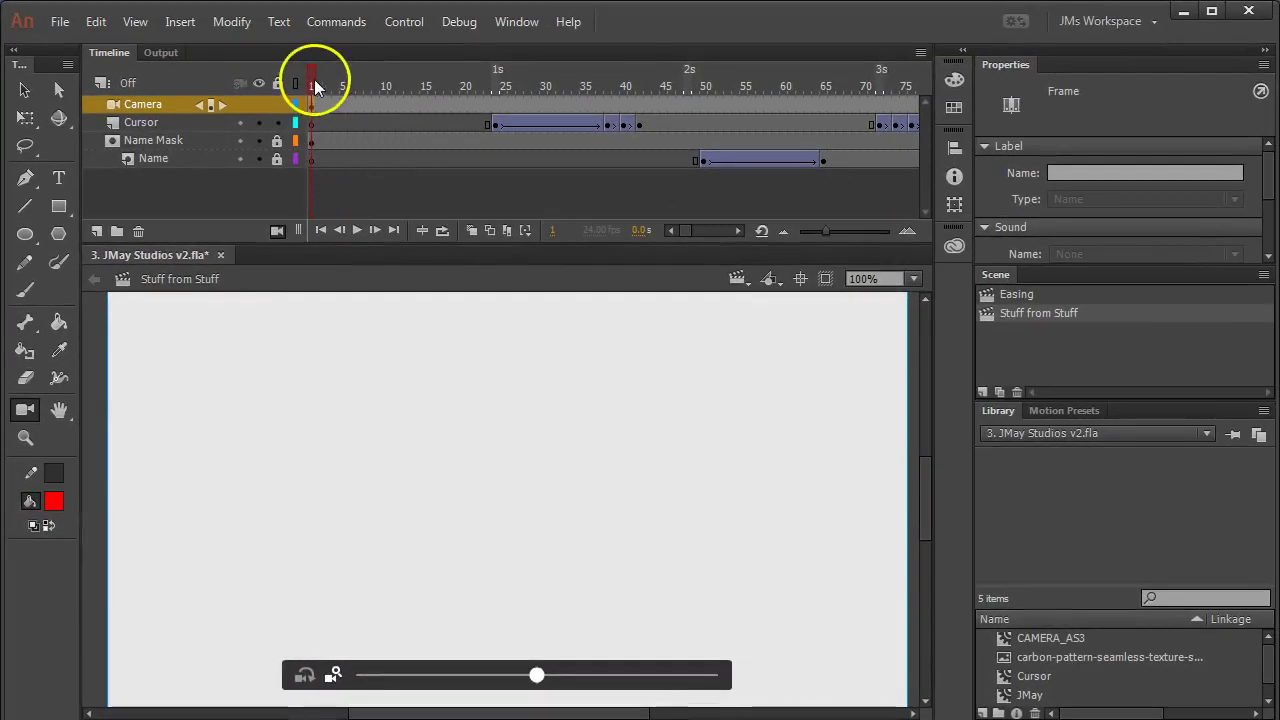
pyautogui.moveTo(314, 82); pyautogui.dragTo(614, 87)
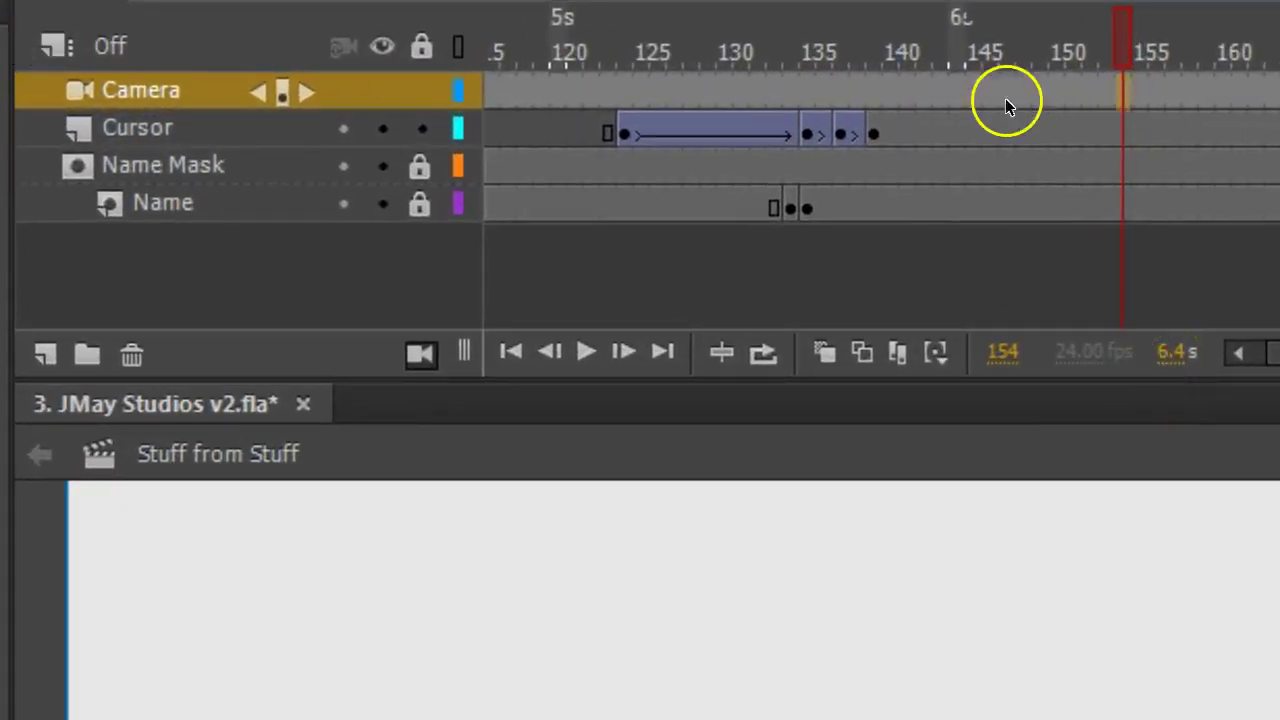
# Add Camera keyframes at frames 154 and 167, zooming the camera to 148% at 167
pyautogui.press('F6')
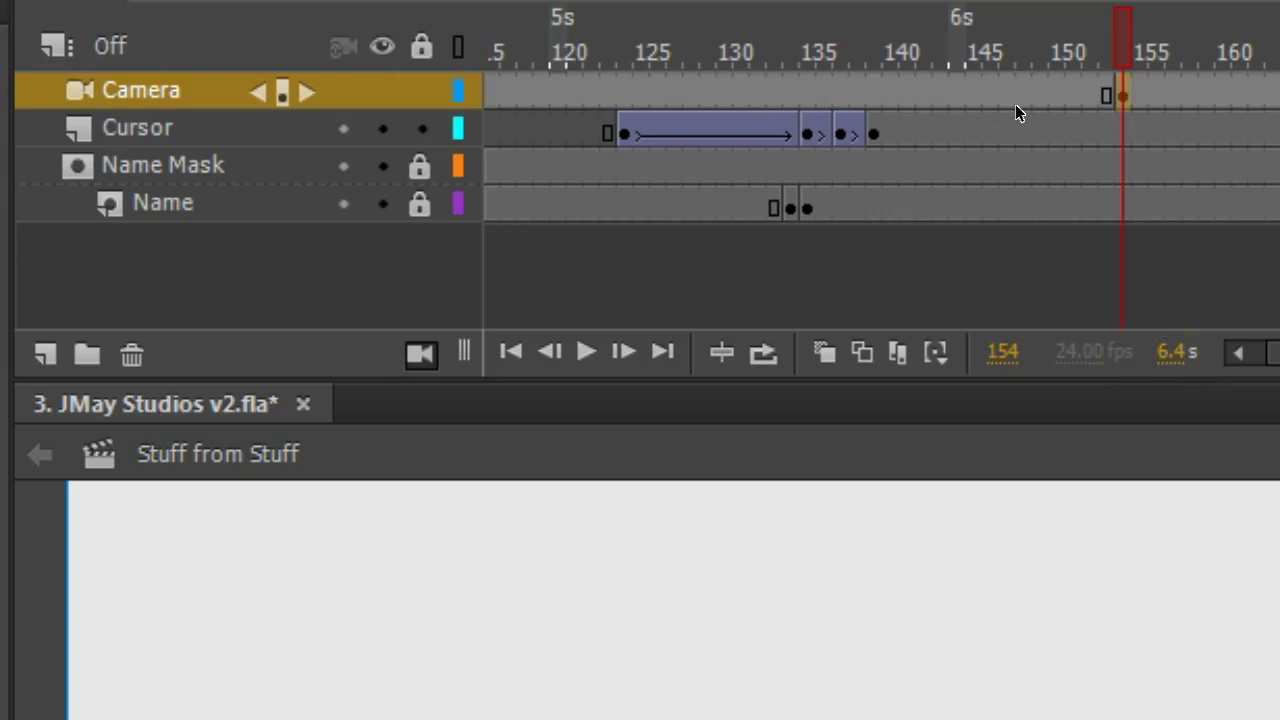
pyautogui.click(845, 90)
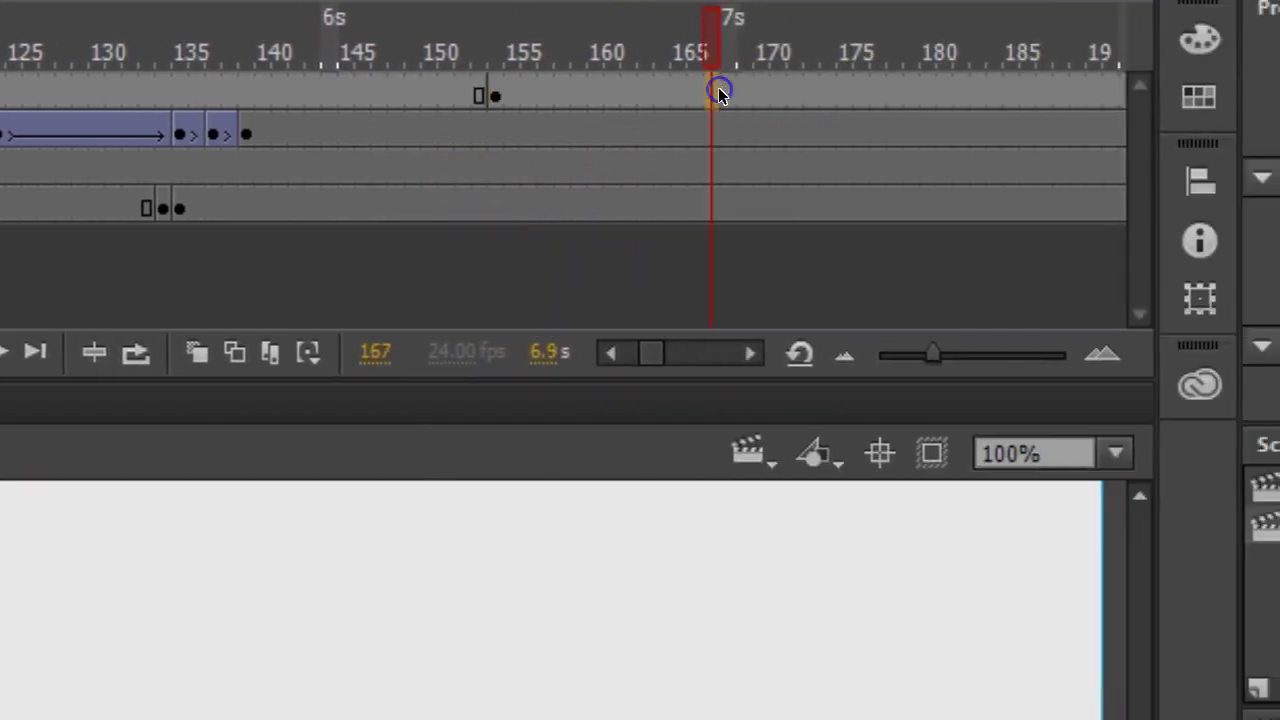
pyautogui.press('F6')
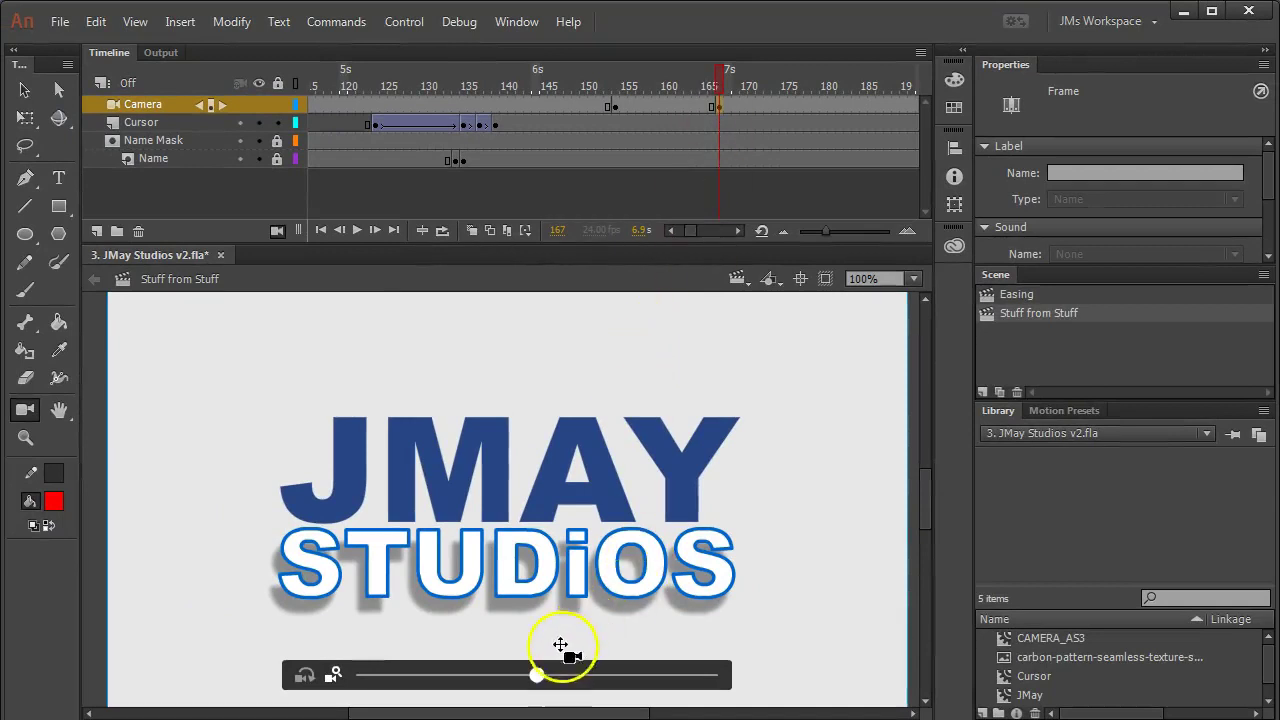
pyautogui.click(539, 677)
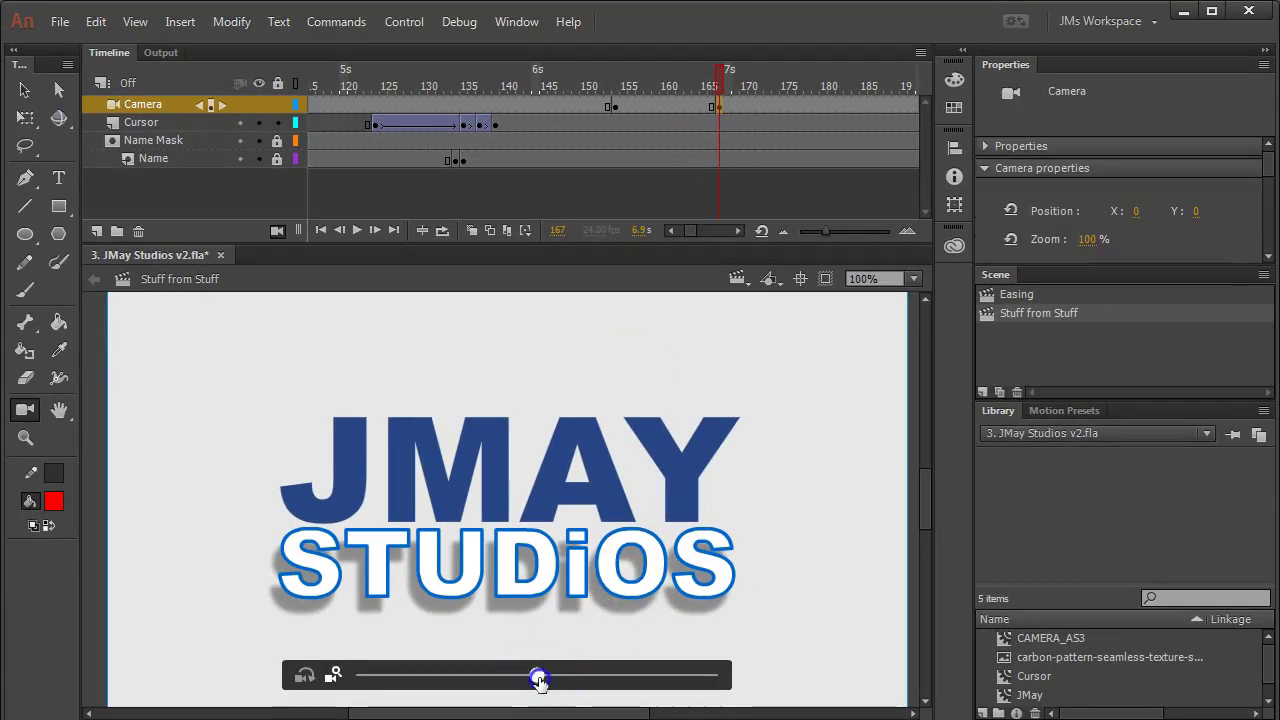
pyautogui.moveTo(539, 681); pyautogui.dragTo(653, 690)
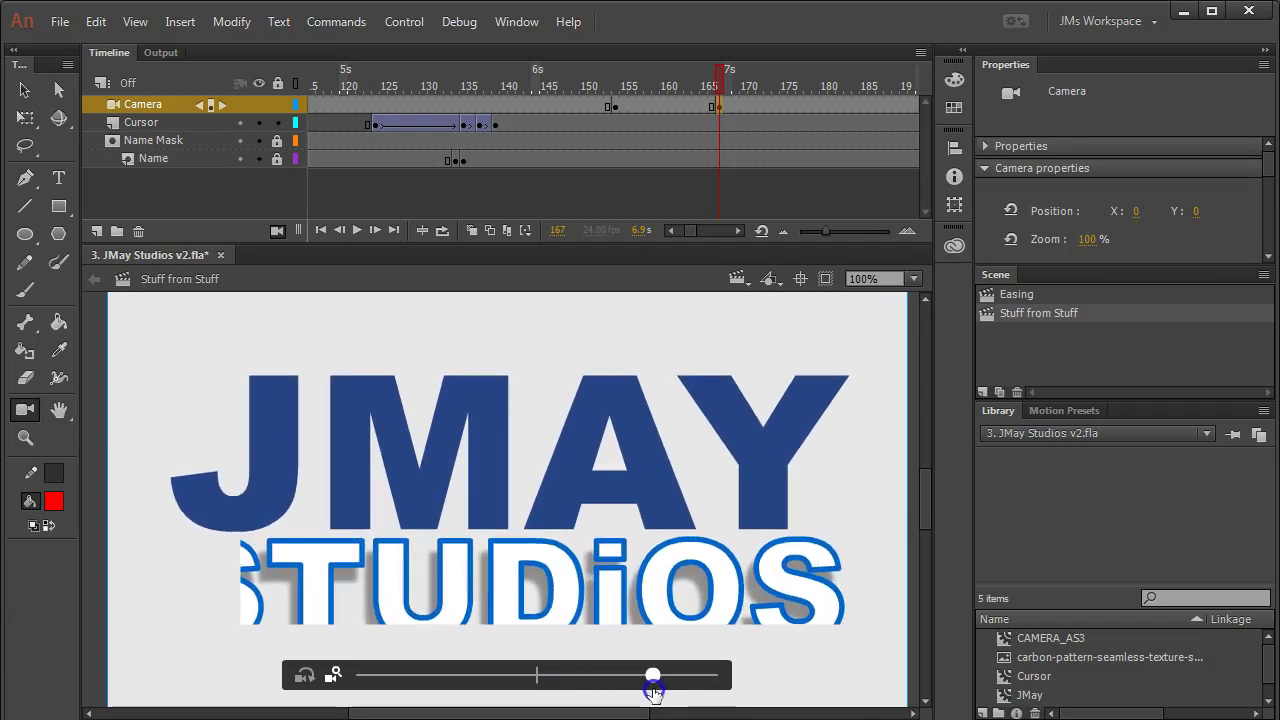
pyautogui.moveTo(653, 690); pyautogui.dragTo(653, 690)
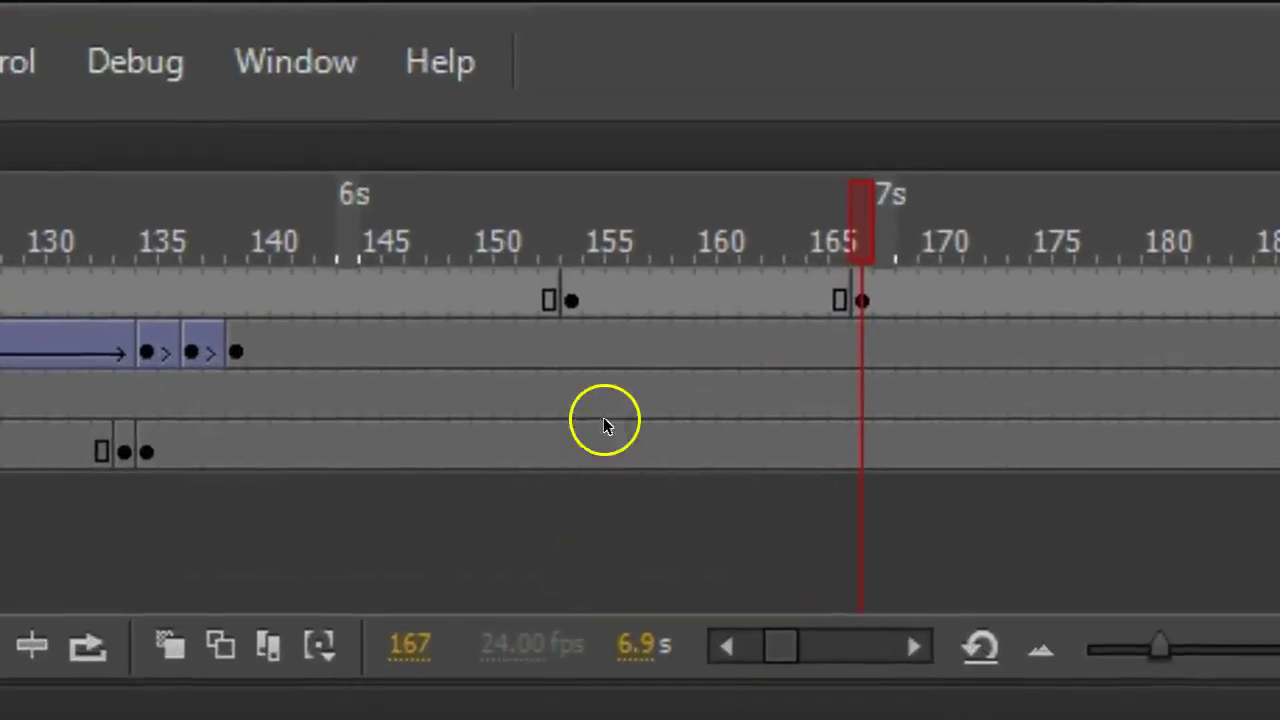
# Create a classic tween between the two camera keyframes and scrub to preview the zoom
pyautogui.rightClick(654, 282)
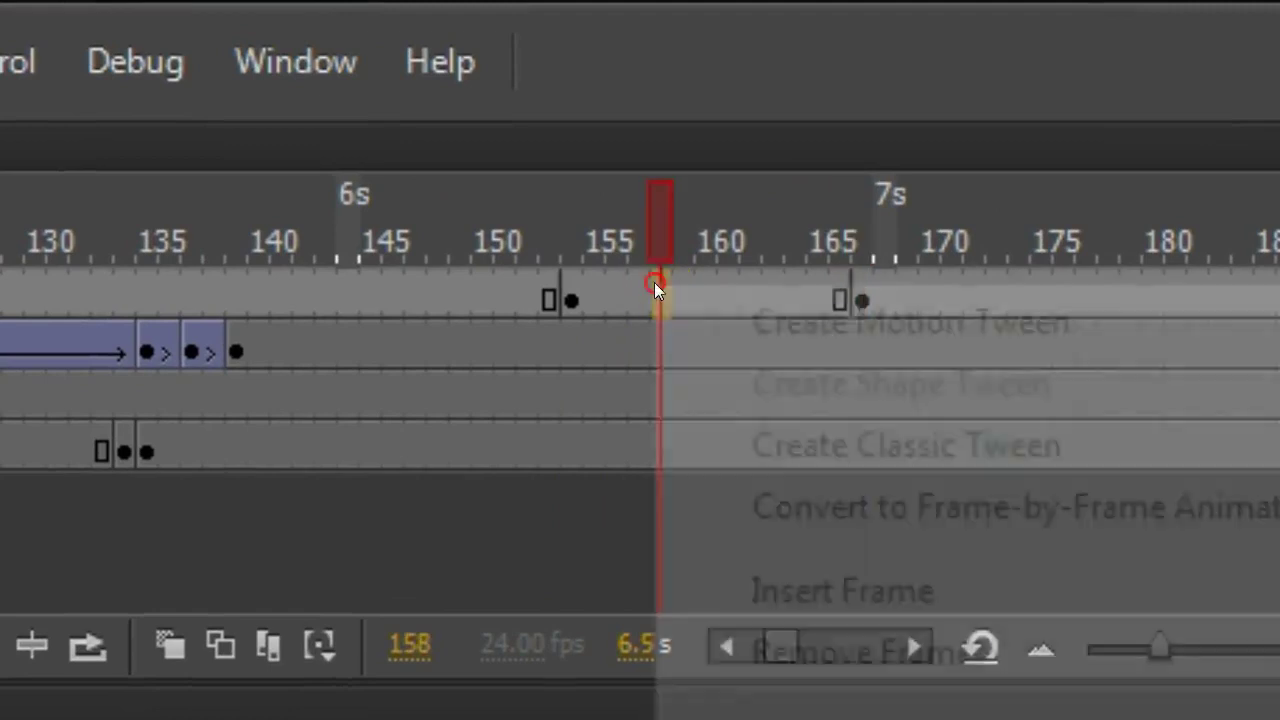
pyautogui.click(833, 440)
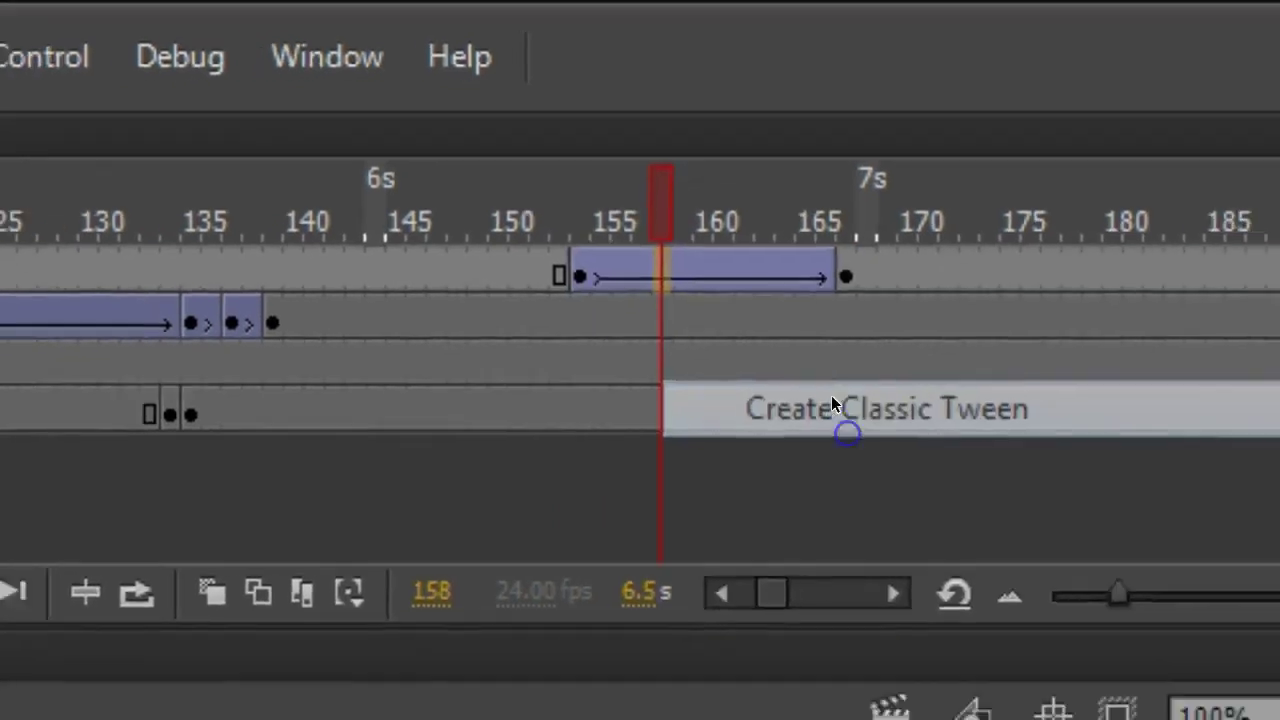
pyautogui.moveTo(660, 225); pyautogui.dragTo(884, 258)
pyautogui.moveTo(735, 100)
pyautogui.mouseDown()
pyautogui.moveTo(594, 84)
pyautogui.moveTo(726, 91)
pyautogui.mouseUp()
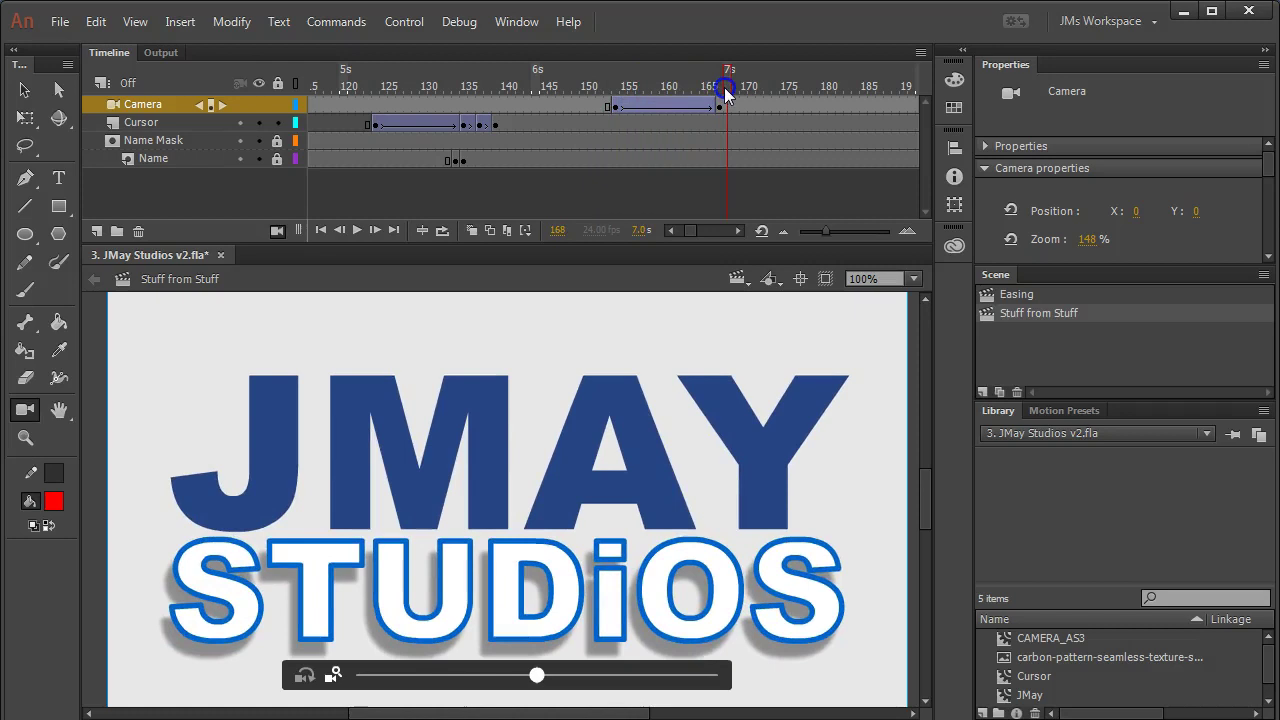
# Select a frame inside the camera zoom tween and reveal its tweening settings
pyautogui.click(716, 104)
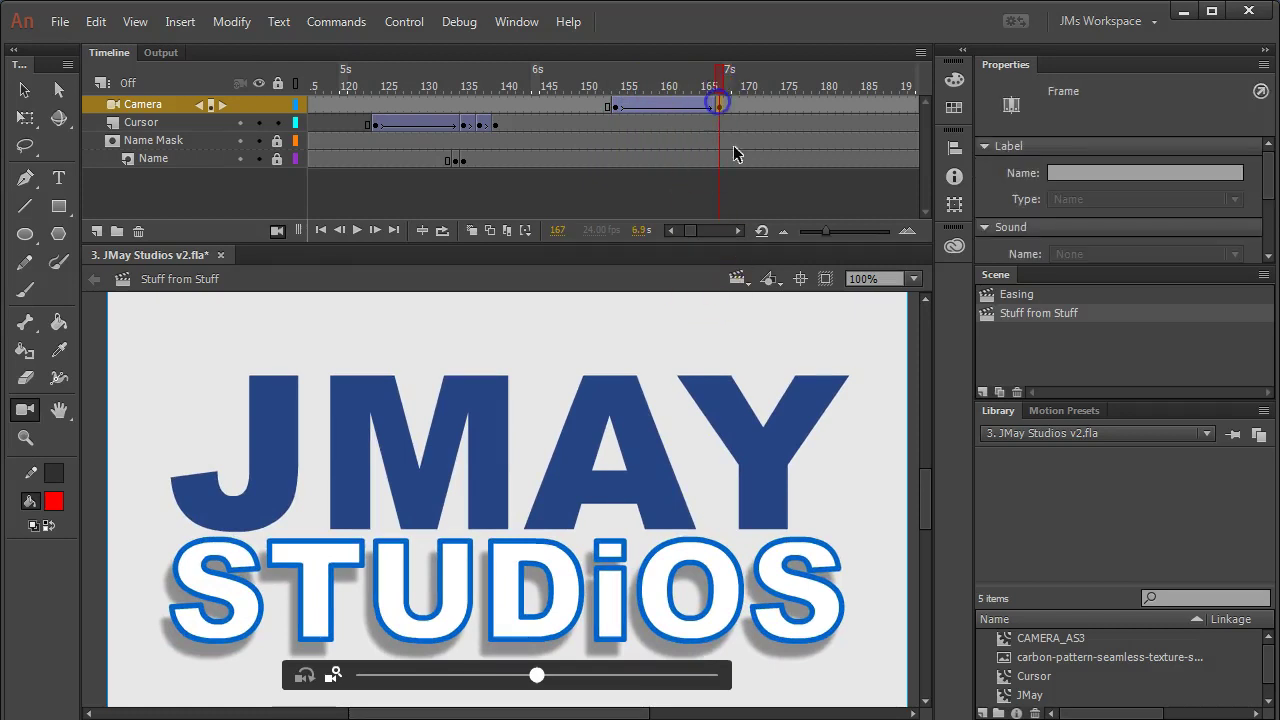
pyautogui.click(672, 106)
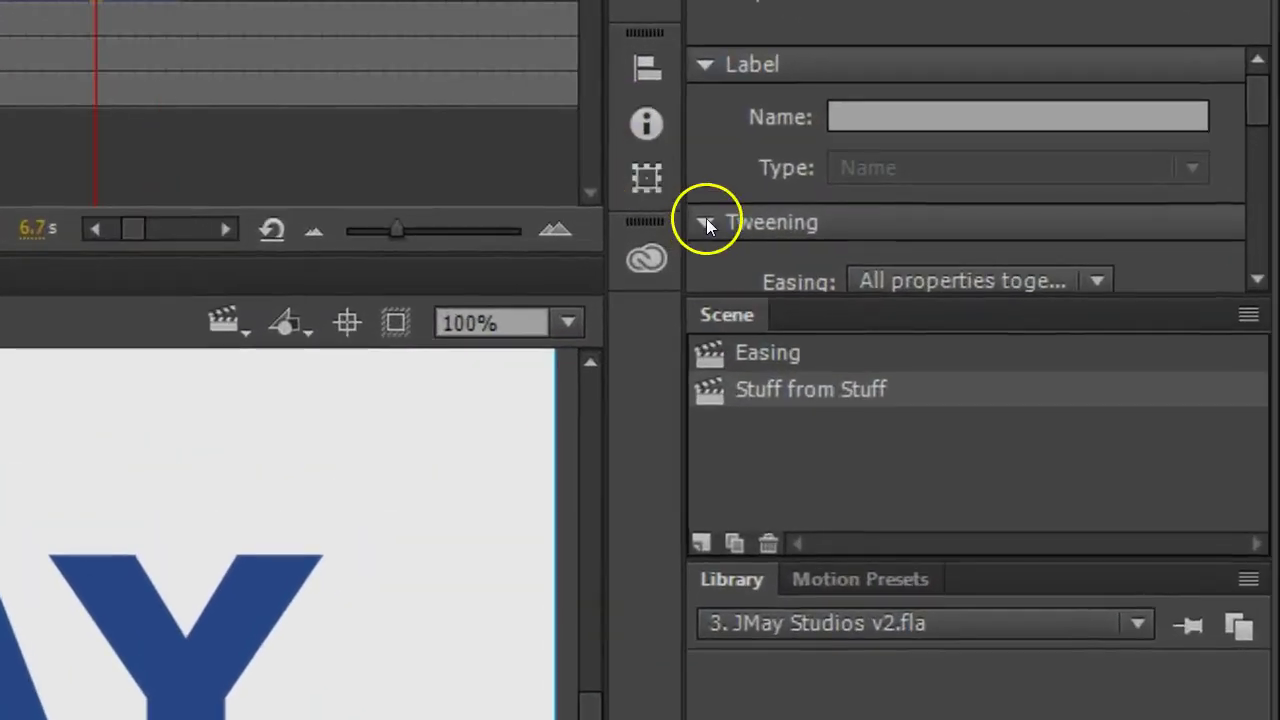
pyautogui.click(706, 226)
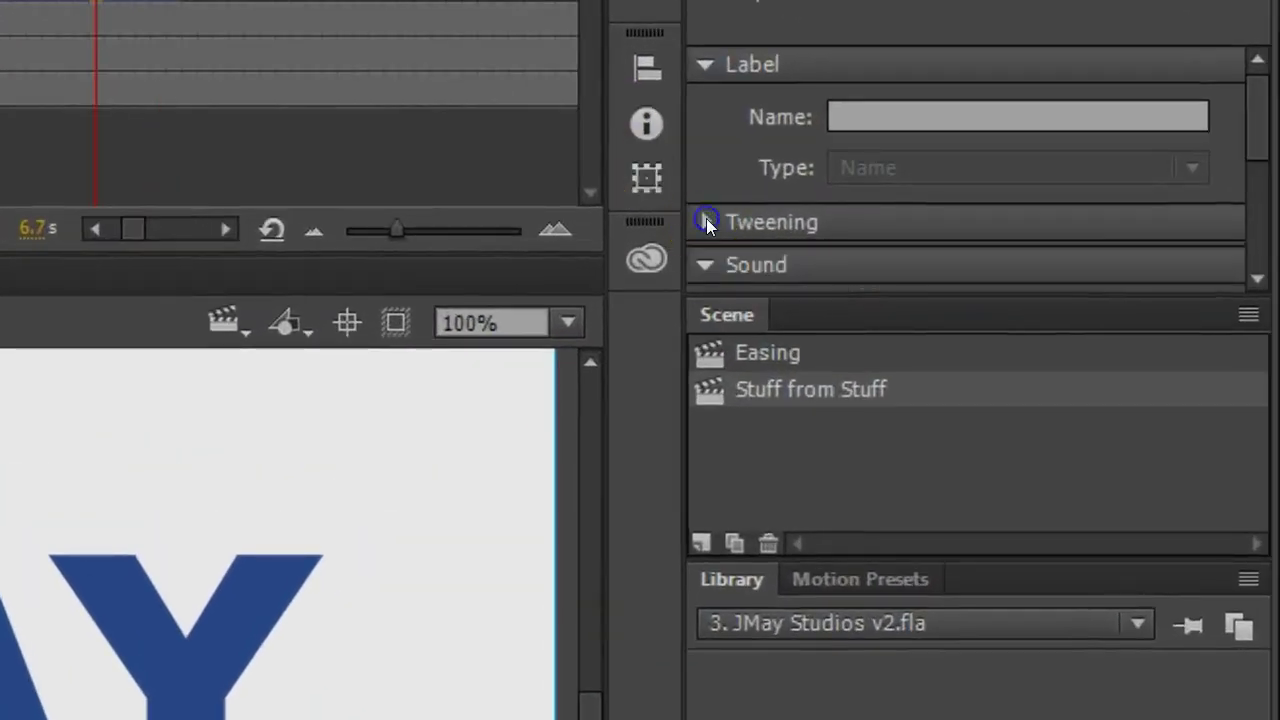
pyautogui.click(735, 228)
pyautogui.scroll(-3, 821, 241)
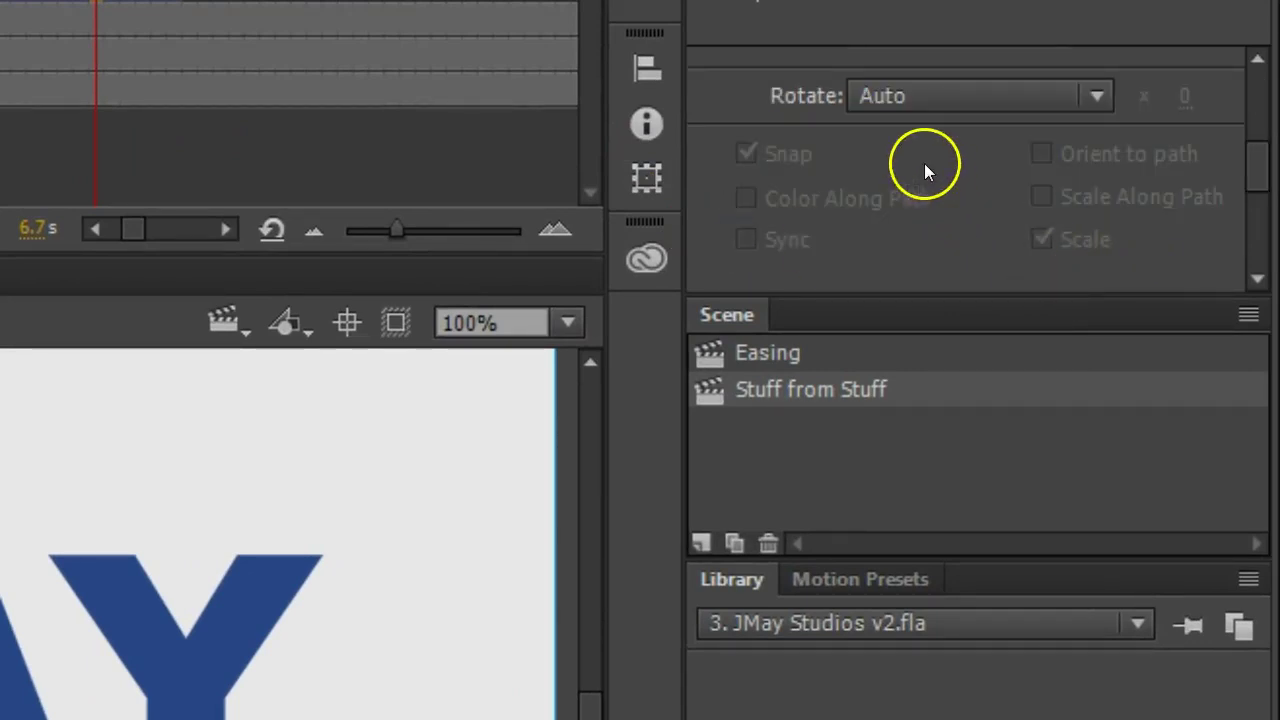
pyautogui.scroll(3, 924, 163)
# Bend the custom ease into a gentle S-curve and save and apply it as My Ease 5
pyautogui.click(1098, 176)
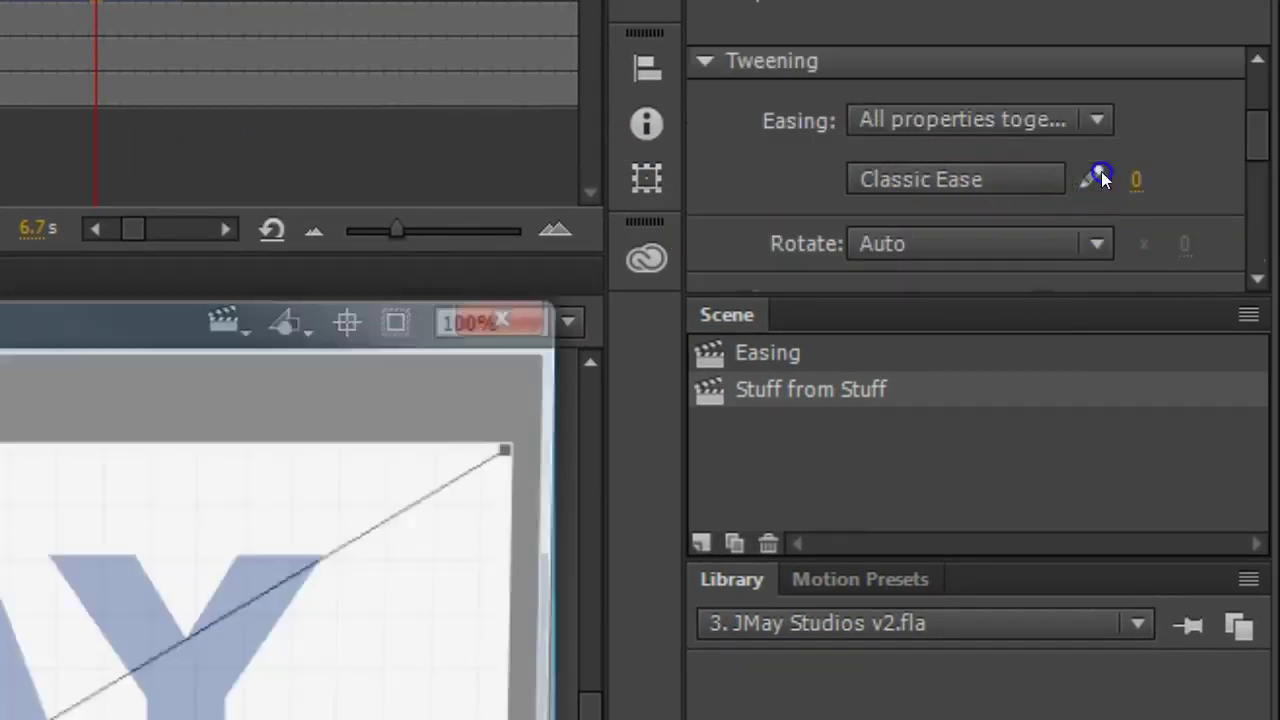
pyautogui.click(762, 219)
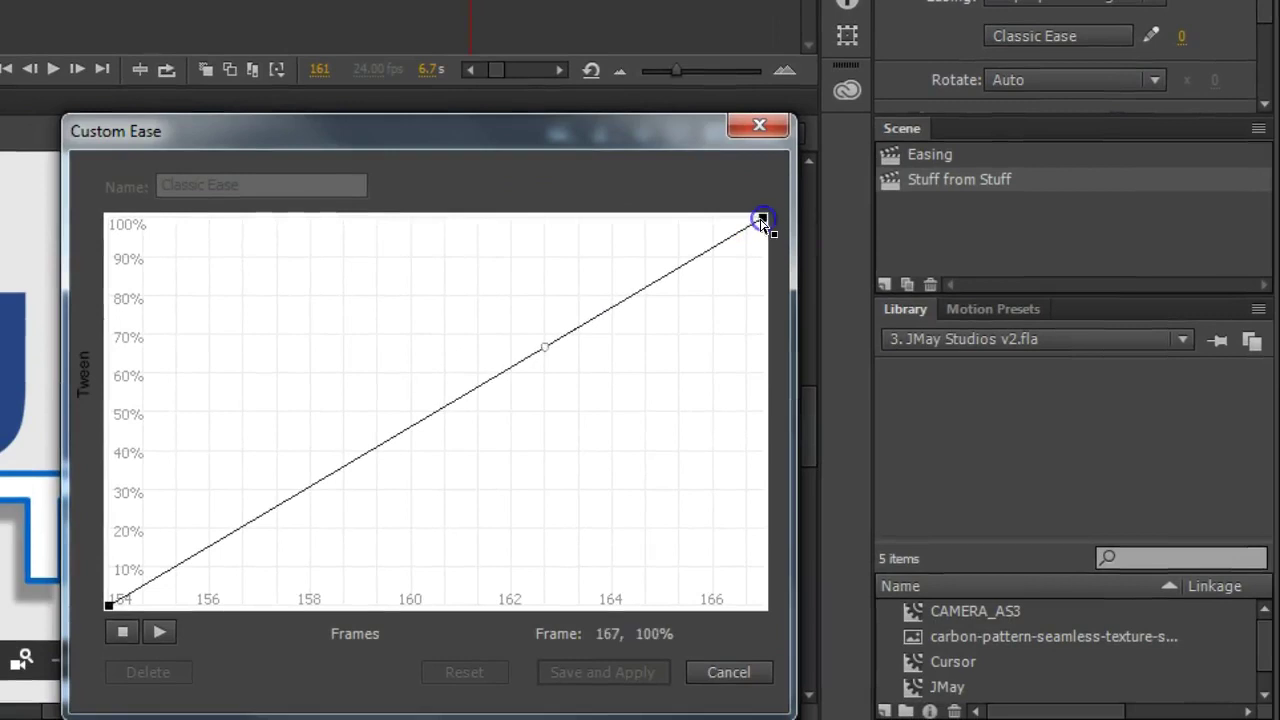
pyautogui.moveTo(545, 350); pyautogui.dragTo(497, 182)
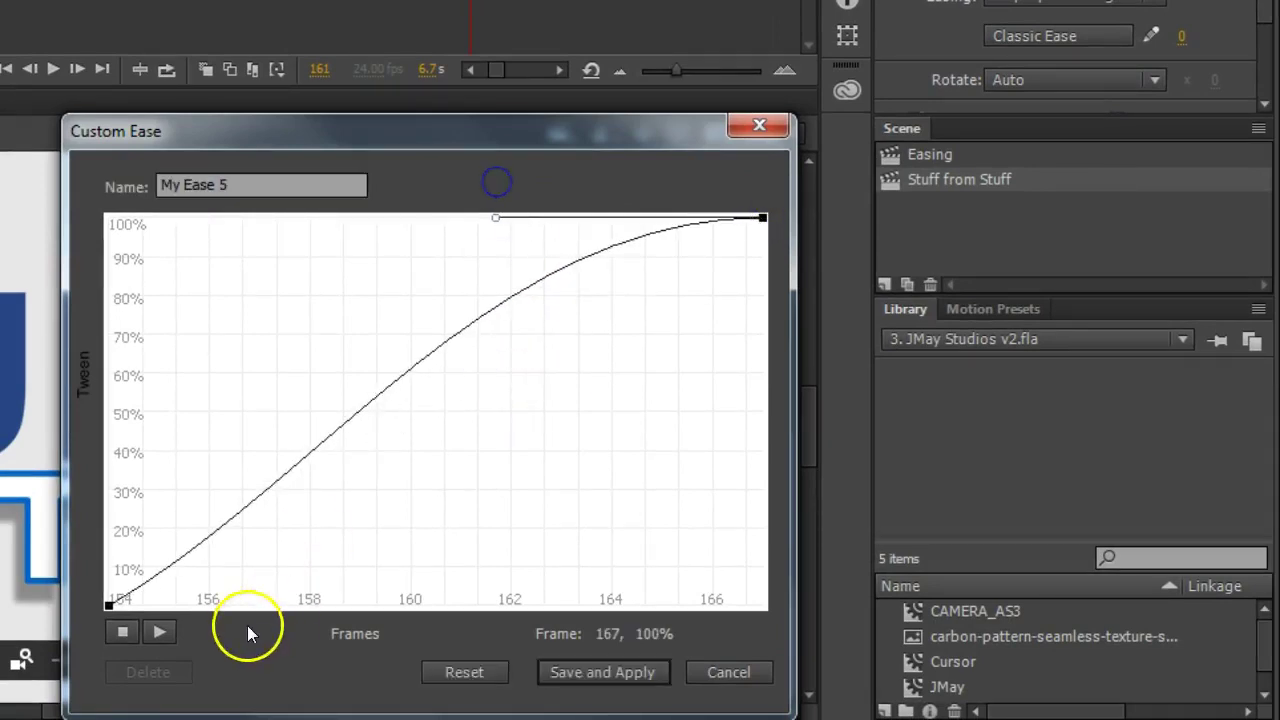
pyautogui.click(108, 605)
pyautogui.moveTo(327, 473); pyautogui.dragTo(352, 546)
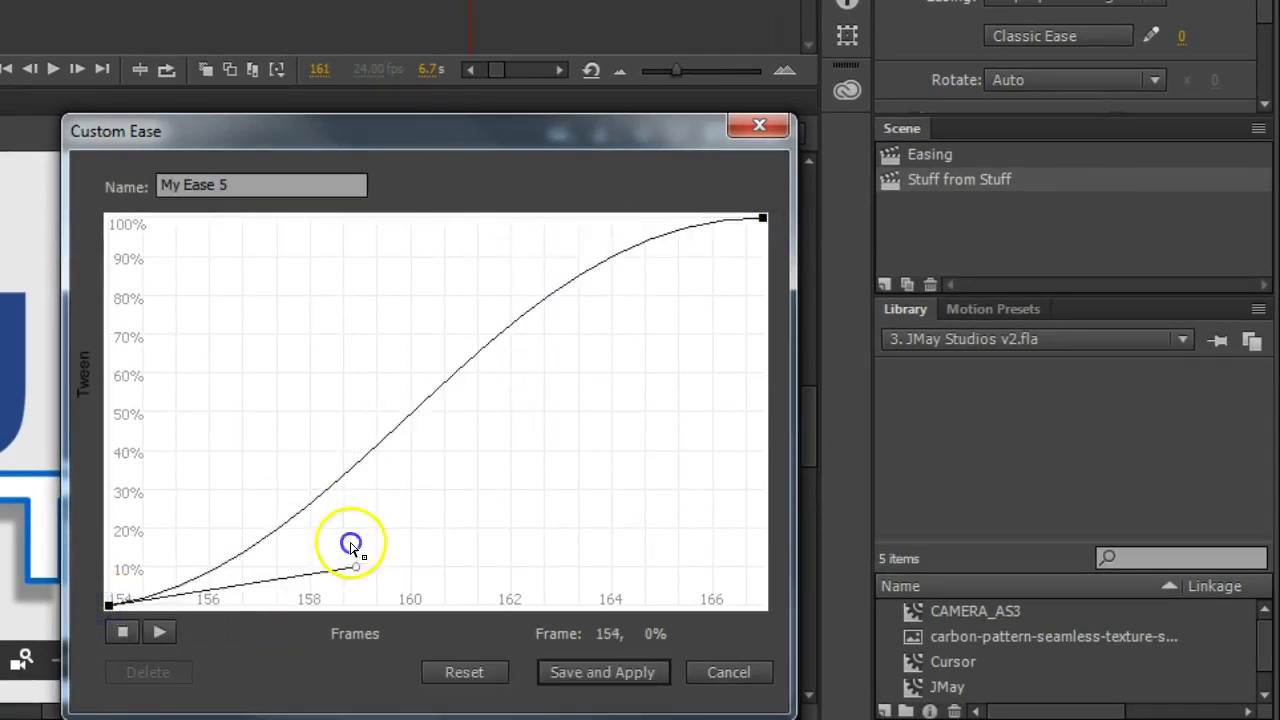
pyautogui.click(588, 675)
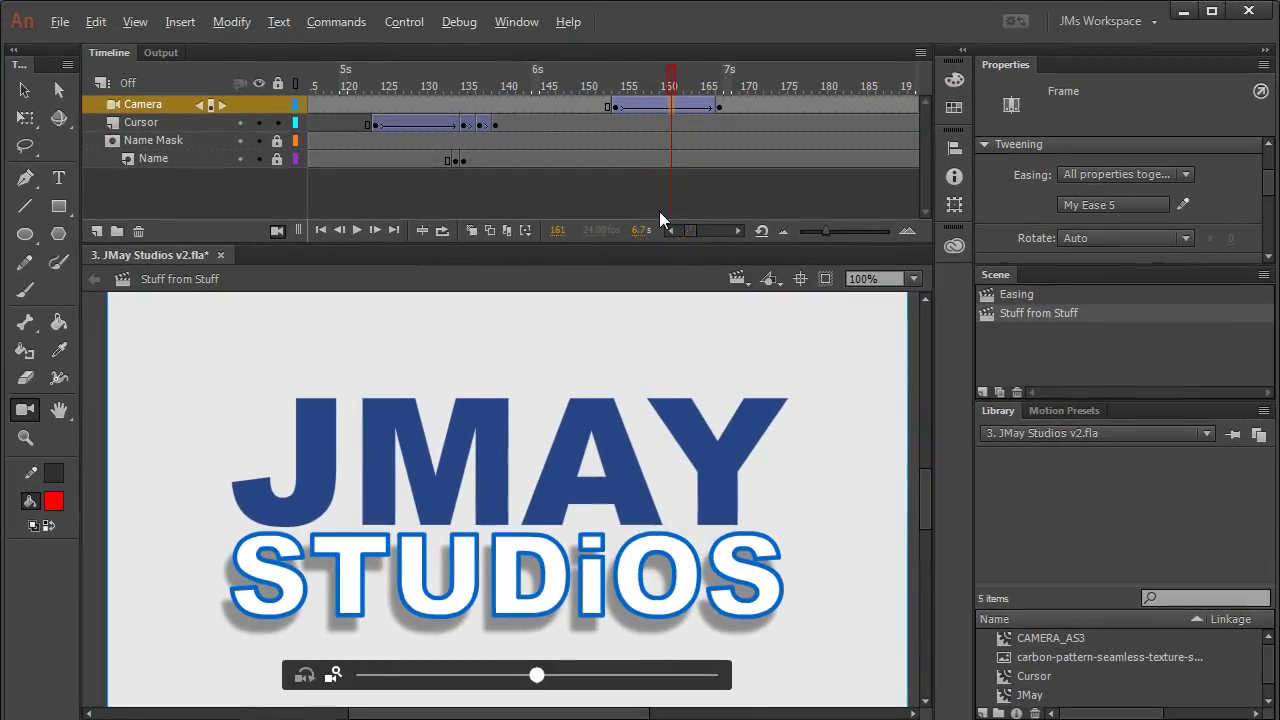
# Test the eased camera zoom in a preview window, close it, and scrub to frame 178
pyautogui.hotkey('ctrl', 'Return')
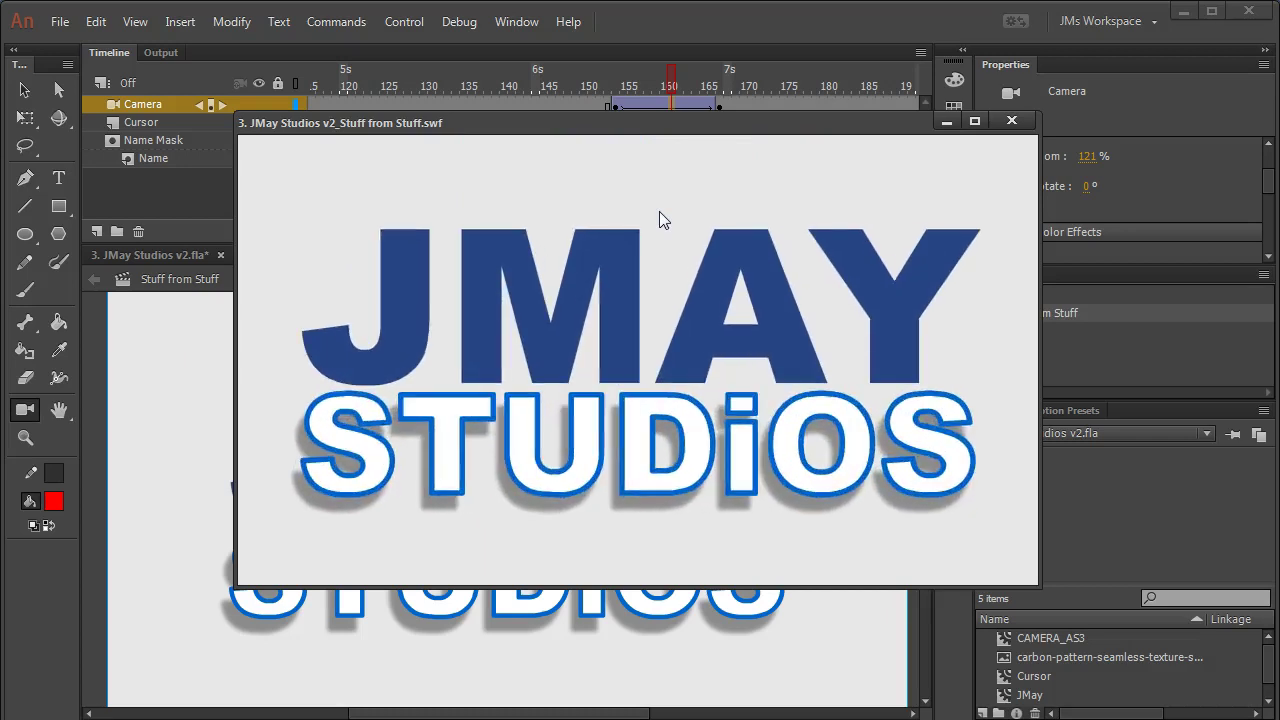
pyautogui.click(1011, 120)
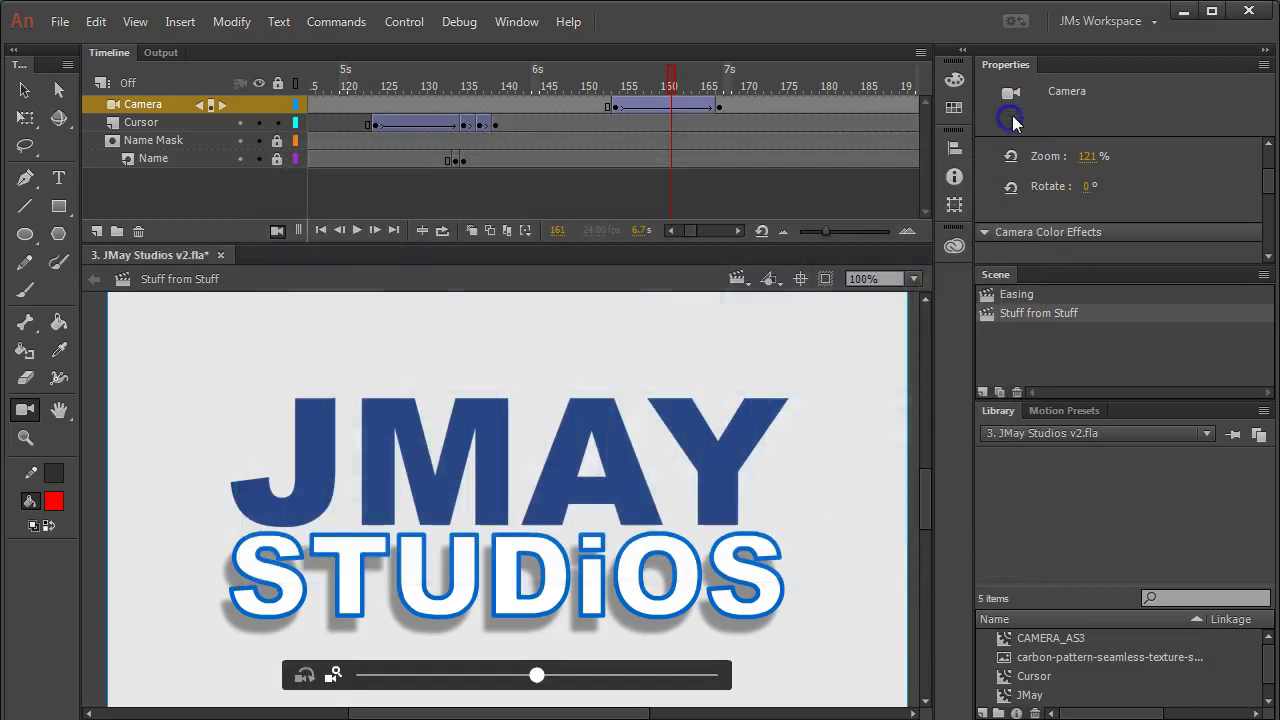
pyautogui.moveTo(670, 74); pyautogui.dragTo(800, 80)
# Add a Camera keyframe at frame 188 and create a classic tween from frame 178
pyautogui.click(809, 103)
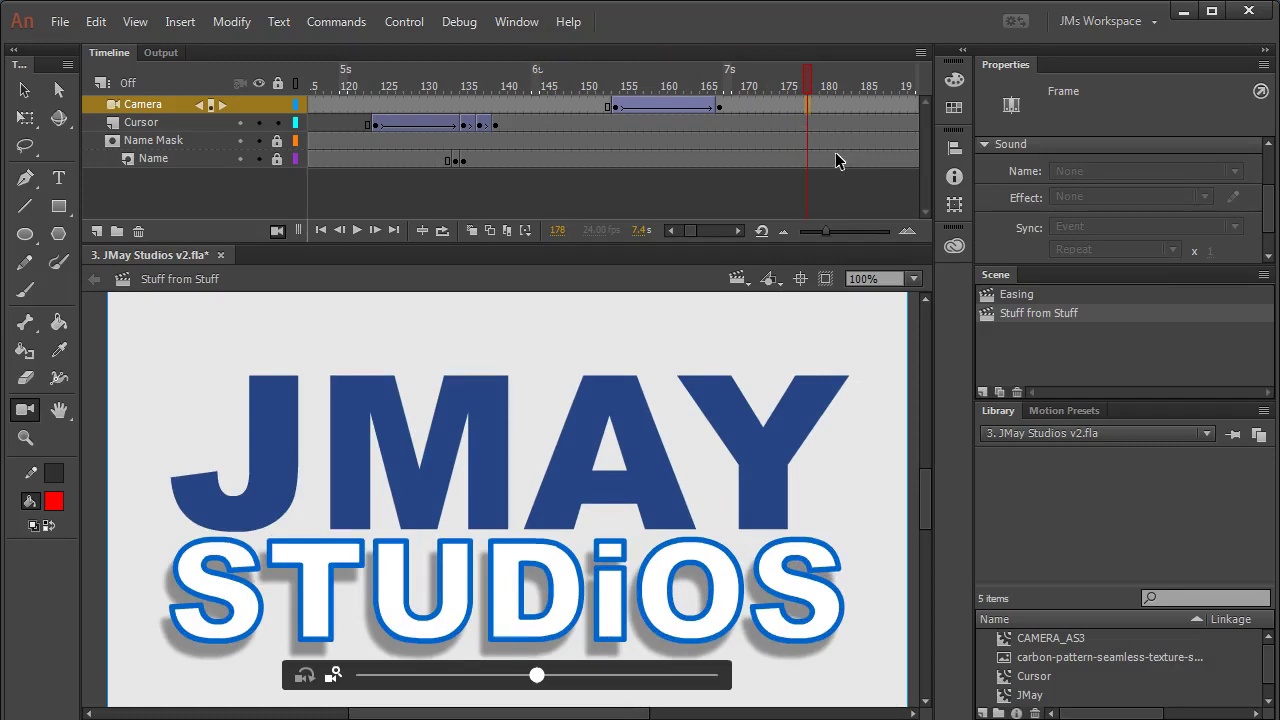
pyautogui.click(887, 104)
pyautogui.press('F6')
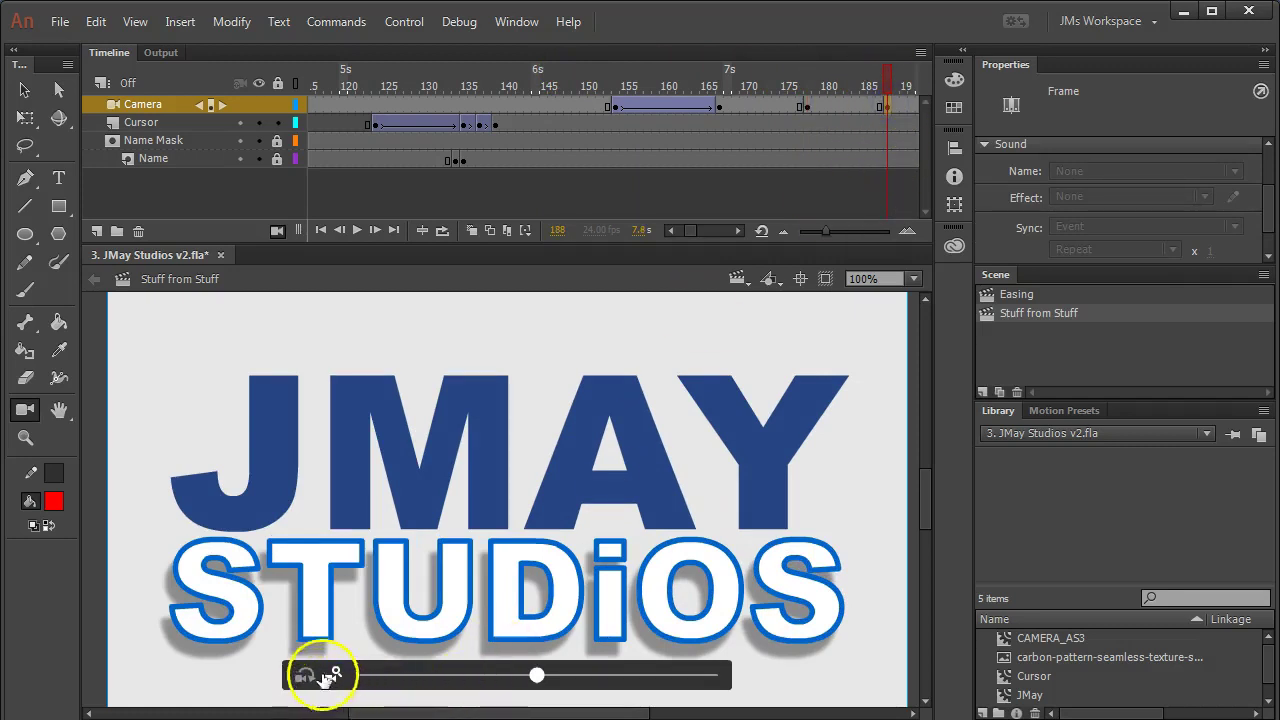
pyautogui.click(842, 104)
pyautogui.rightClick(842, 104)
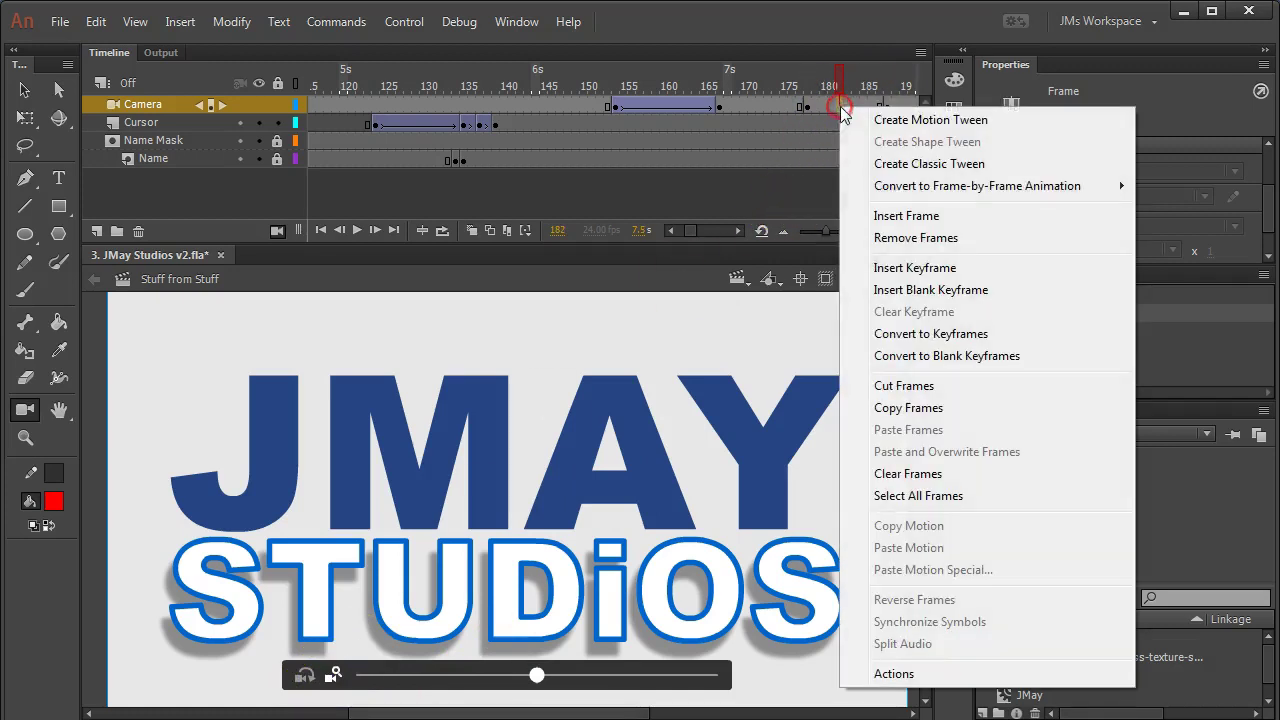
pyautogui.click(850, 163)
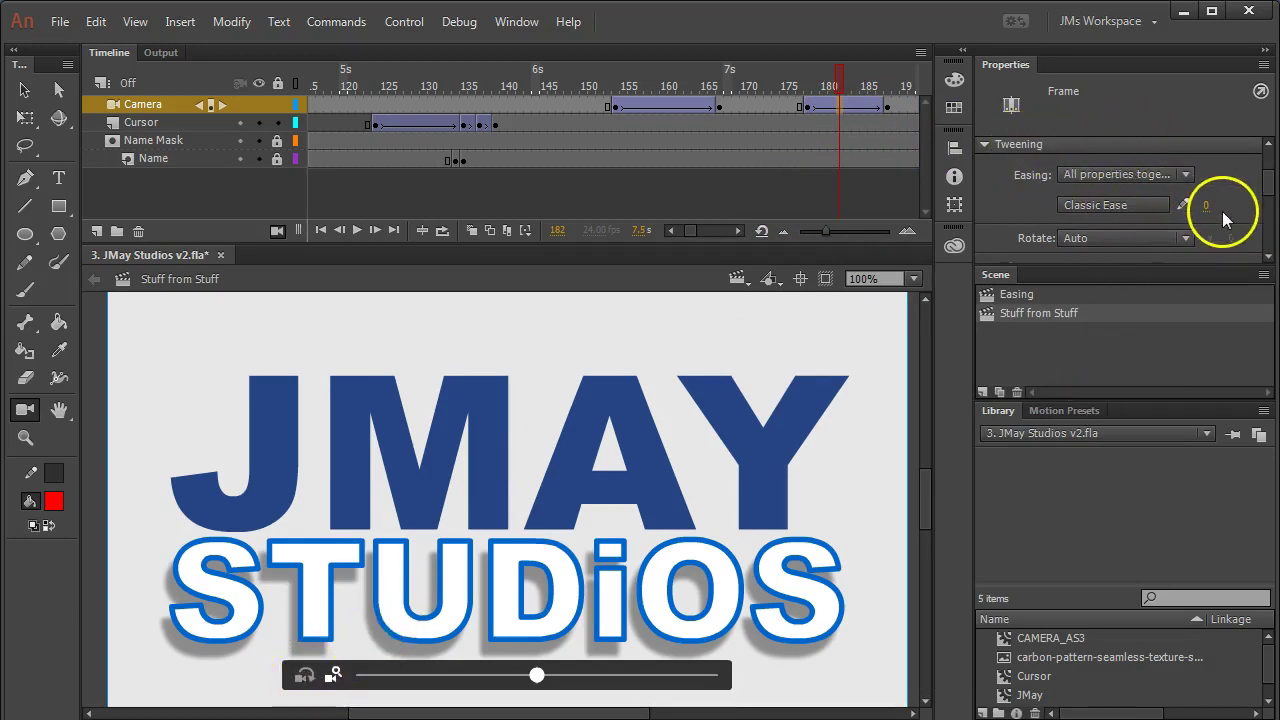
# Set the tween's Rotate option to CW and scrub frames 180–184 to check the spin
pyautogui.click(1122, 202)
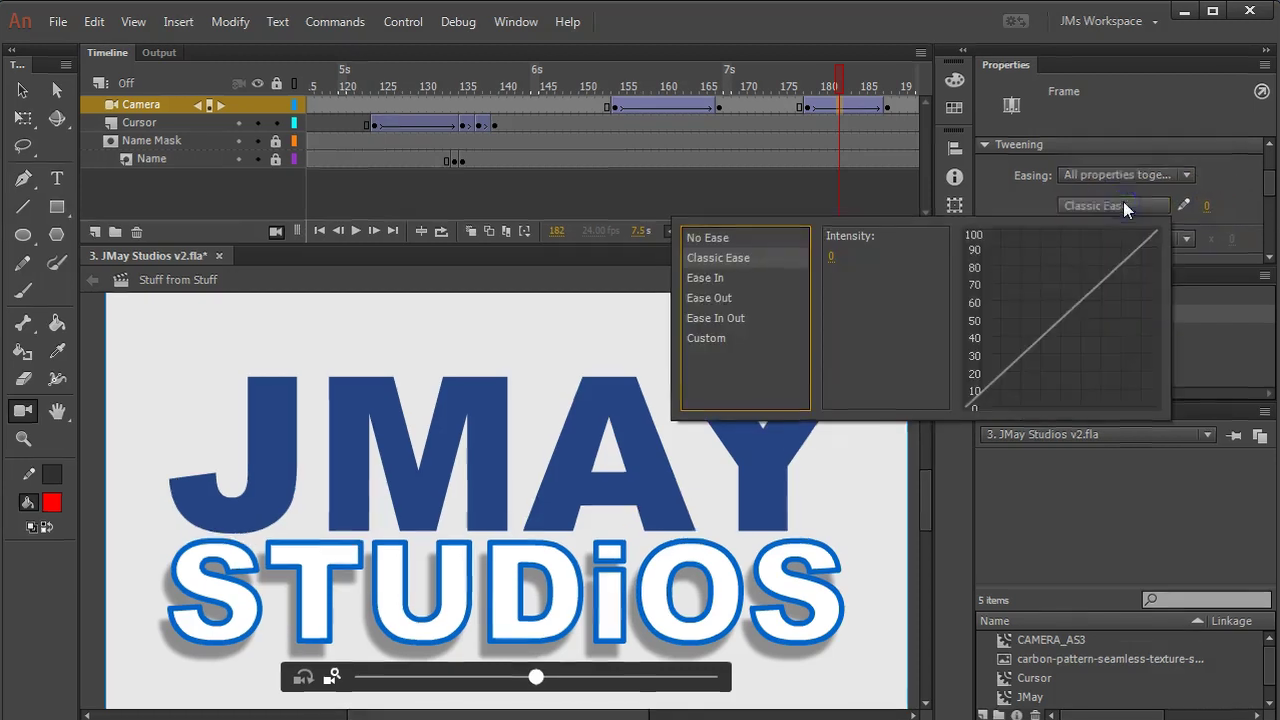
pyautogui.click(1228, 198)
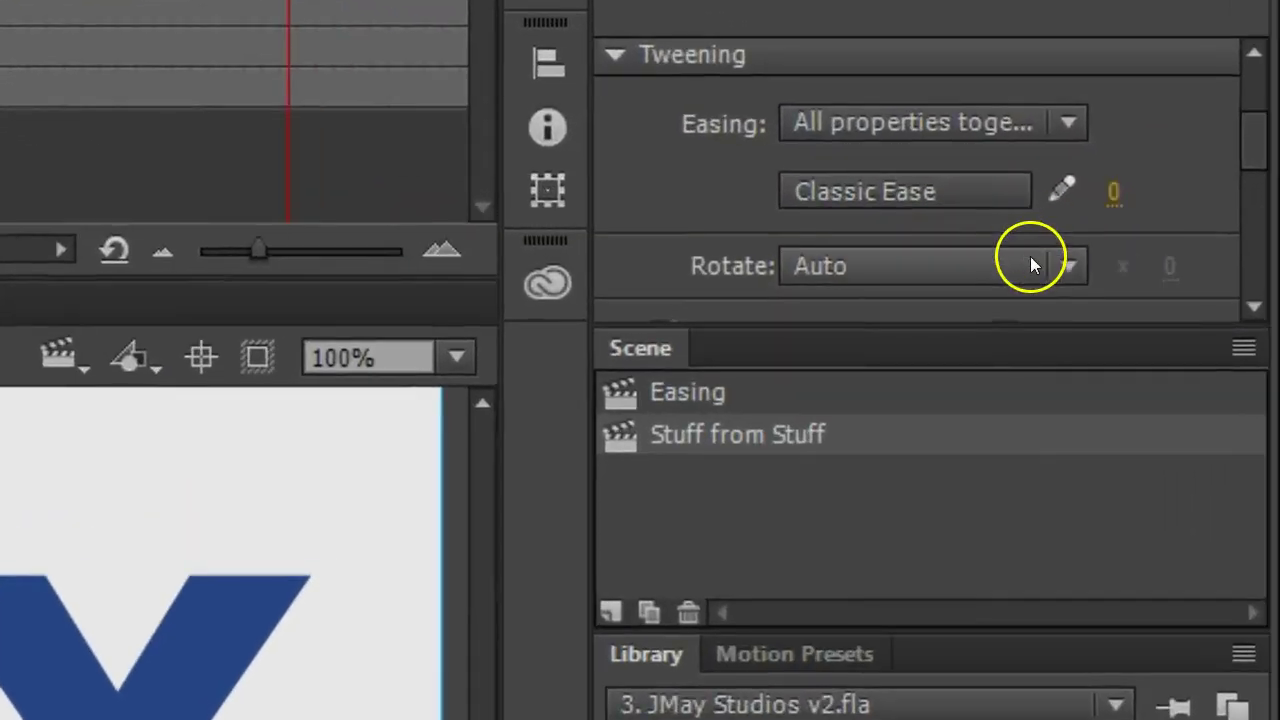
pyautogui.click(1031, 260)
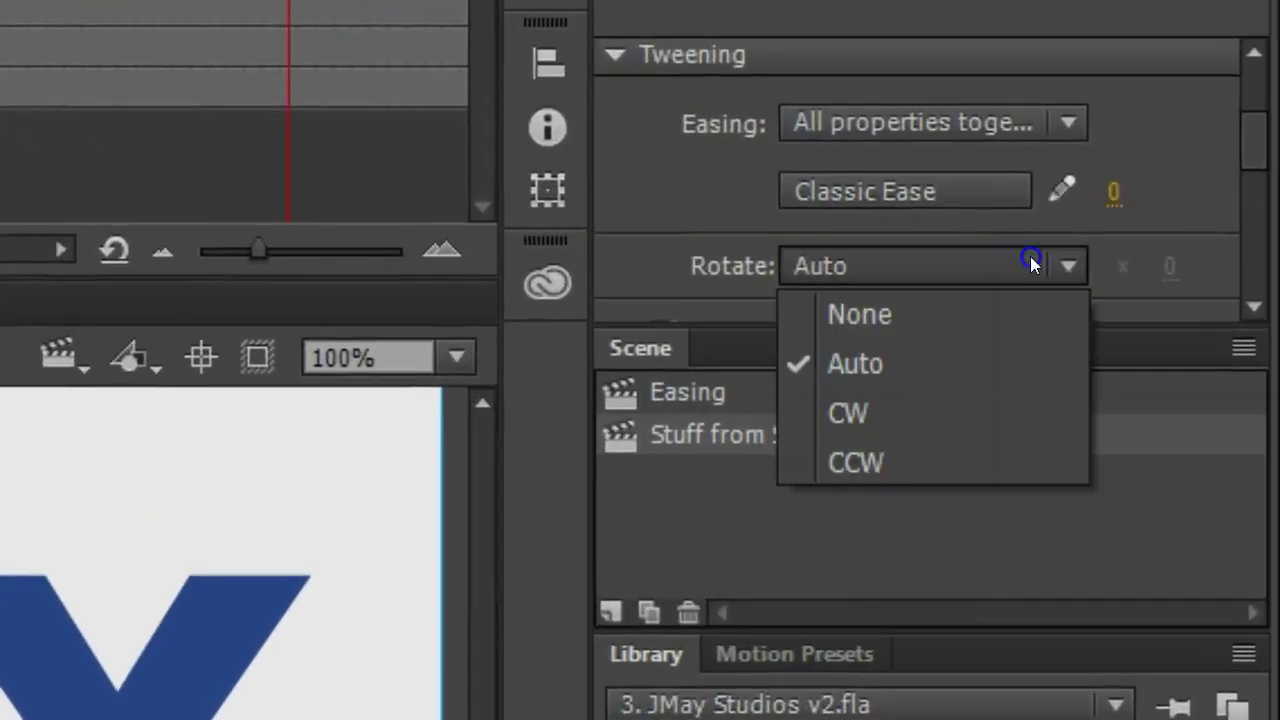
pyautogui.click(902, 406)
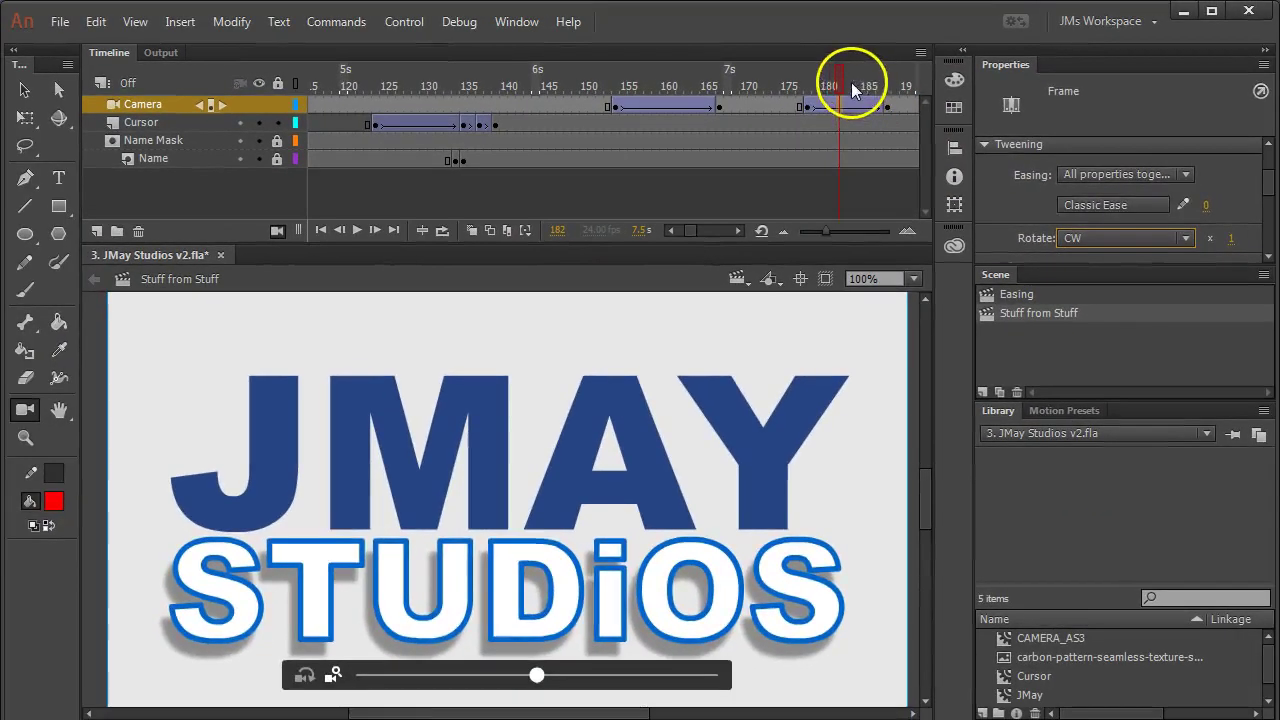
pyautogui.click(823, 79)
pyautogui.moveTo(823, 79); pyautogui.dragTo(766, 82)
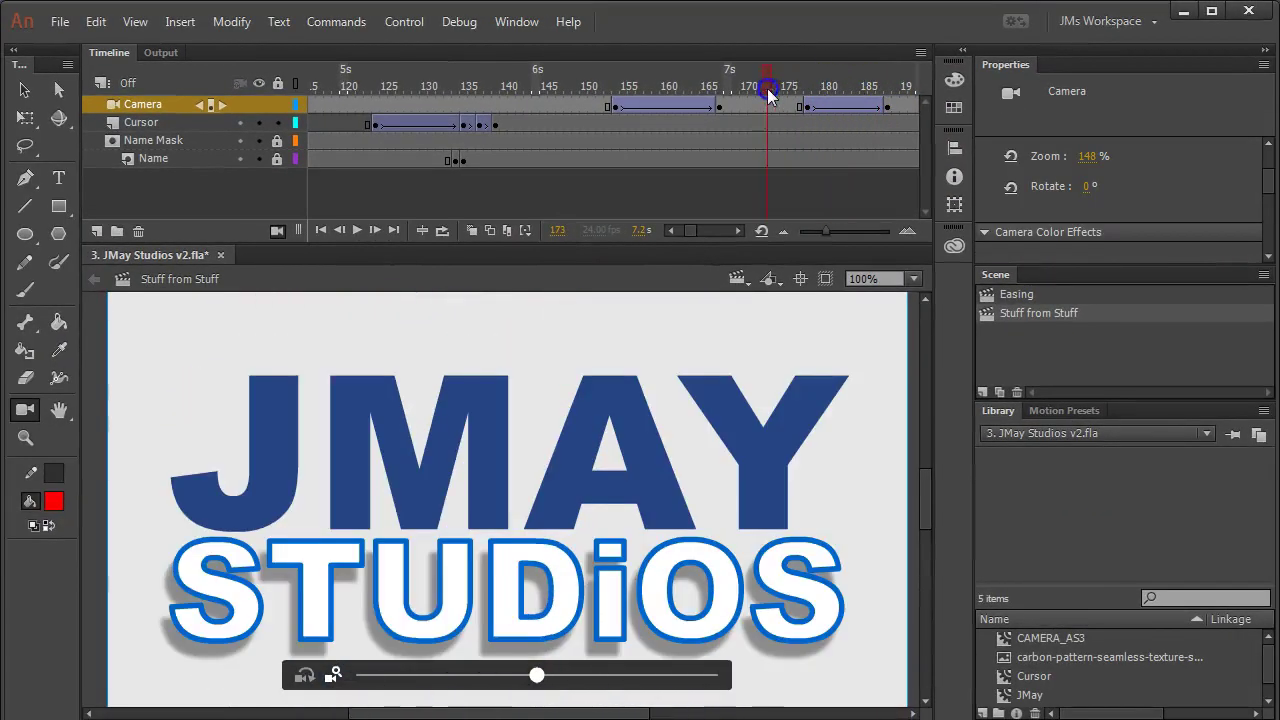
pyautogui.click(840, 106)
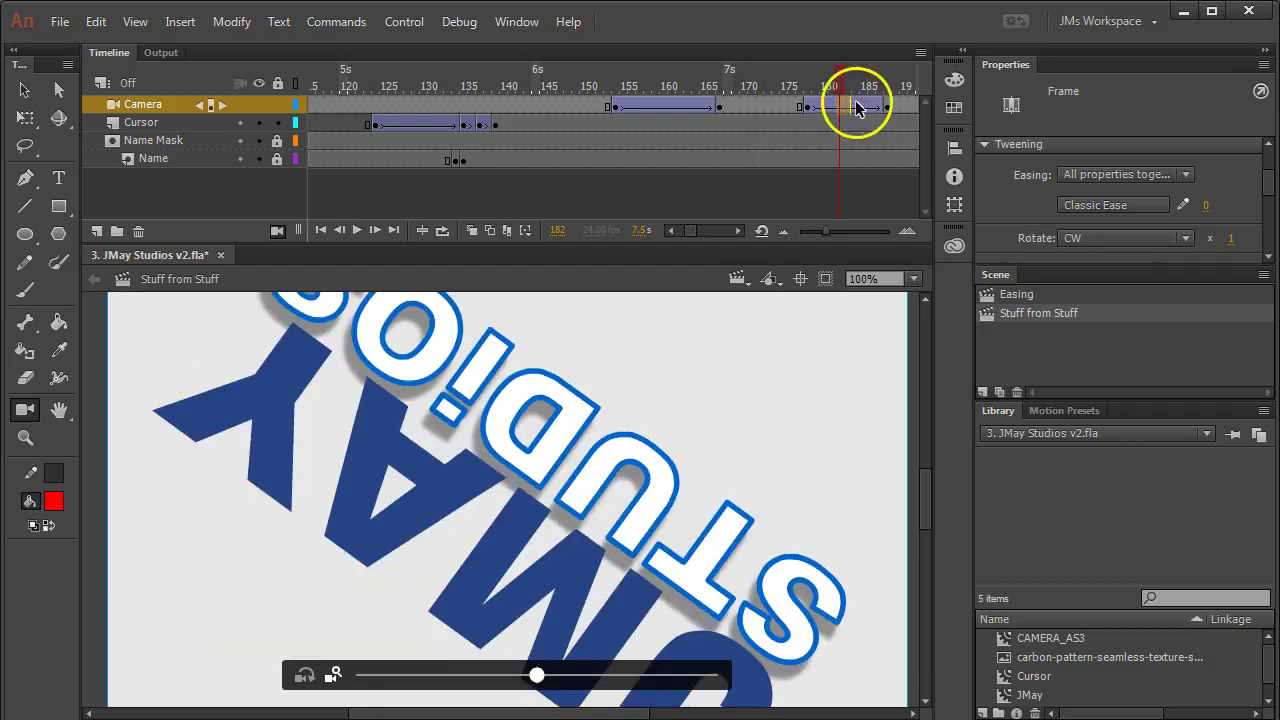
pyautogui.click(855, 104)
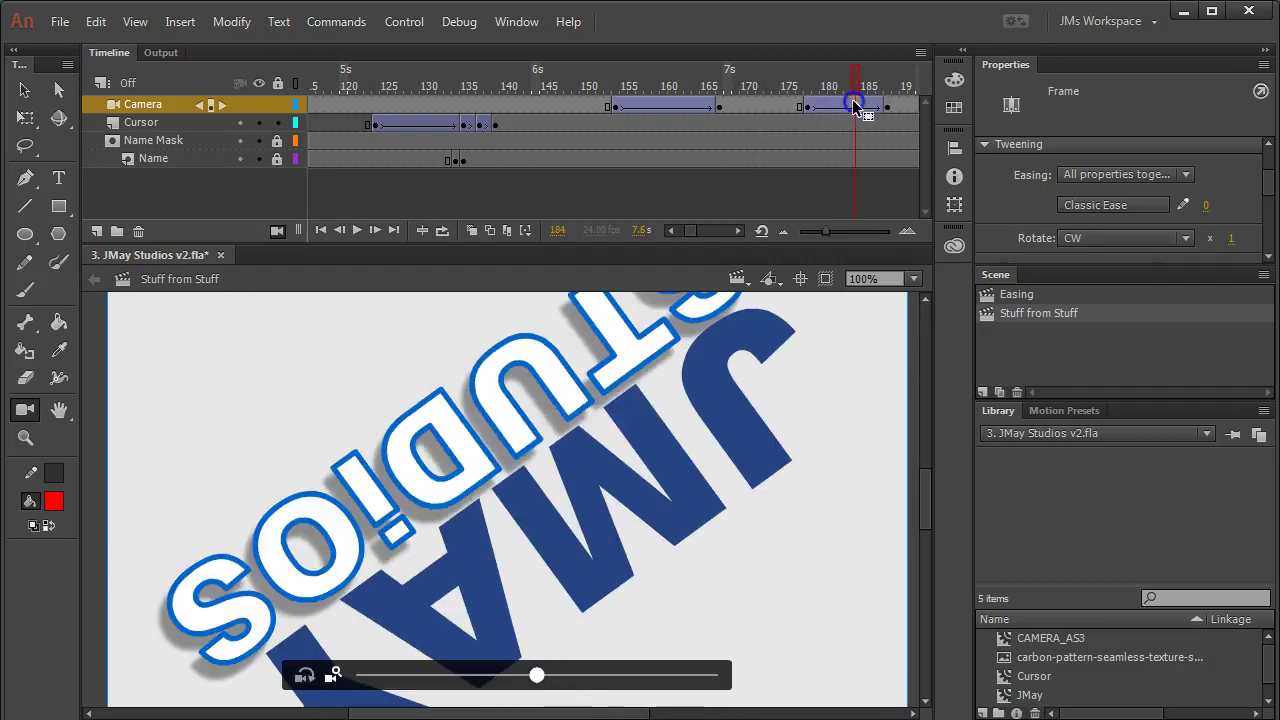
# Shape an S-curve custom ease for the rotation tween and save and apply it as My Ease 6
pyautogui.click(1184, 205)
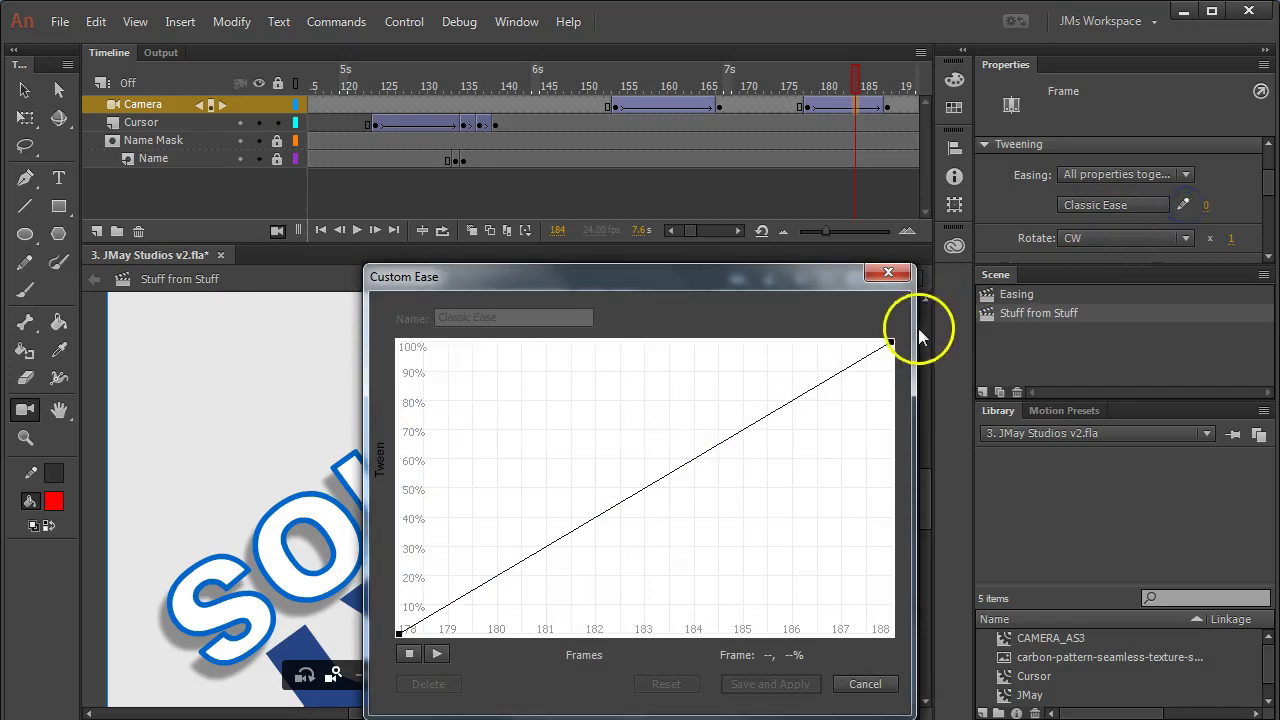
pyautogui.click(890, 343)
pyautogui.moveTo(723, 437); pyautogui.dragTo(672, 305)
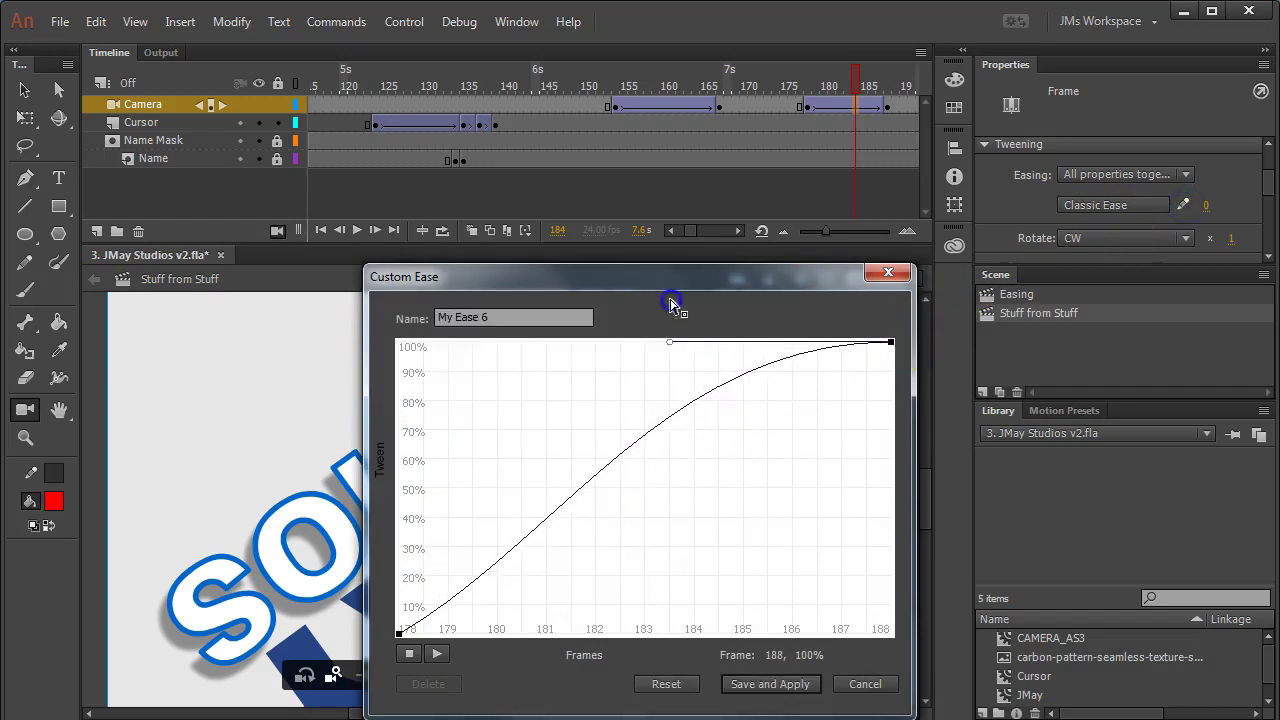
pyautogui.moveTo(399, 632); pyautogui.dragTo(614, 623)
pyautogui.click(762, 683)
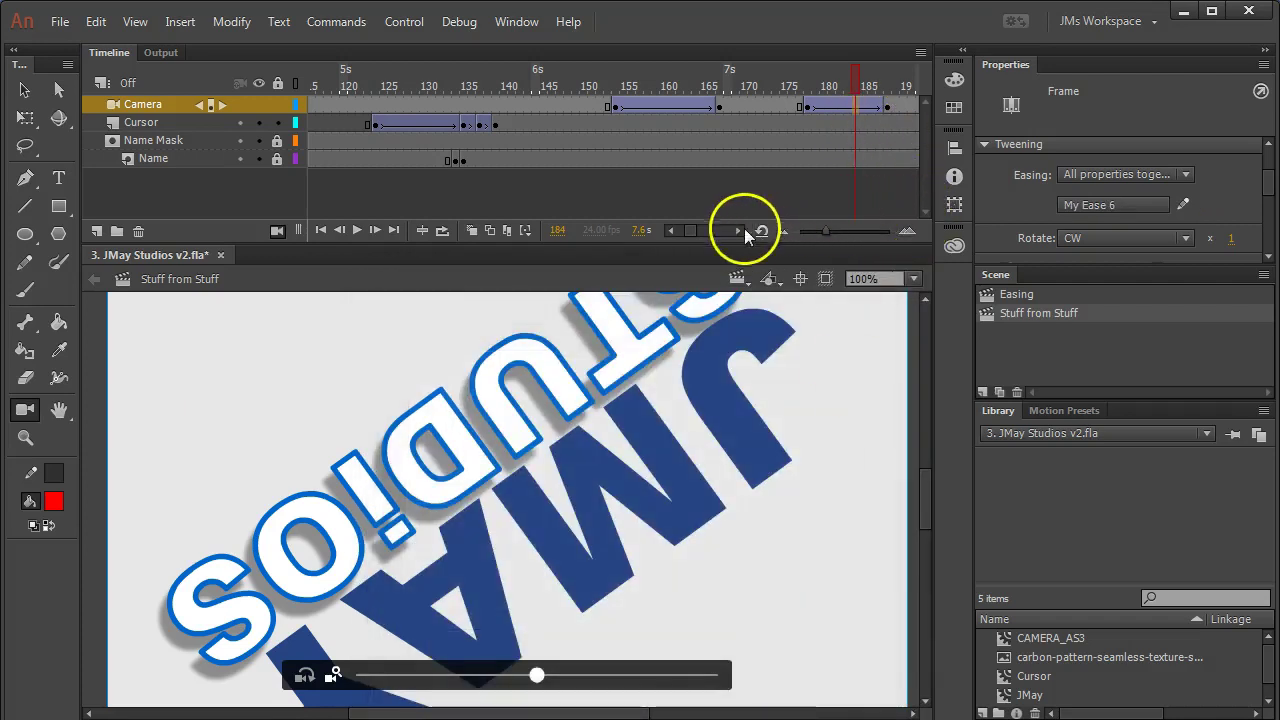
pyautogui.moveTo(738, 230); pyautogui.dragTo(738, 230)
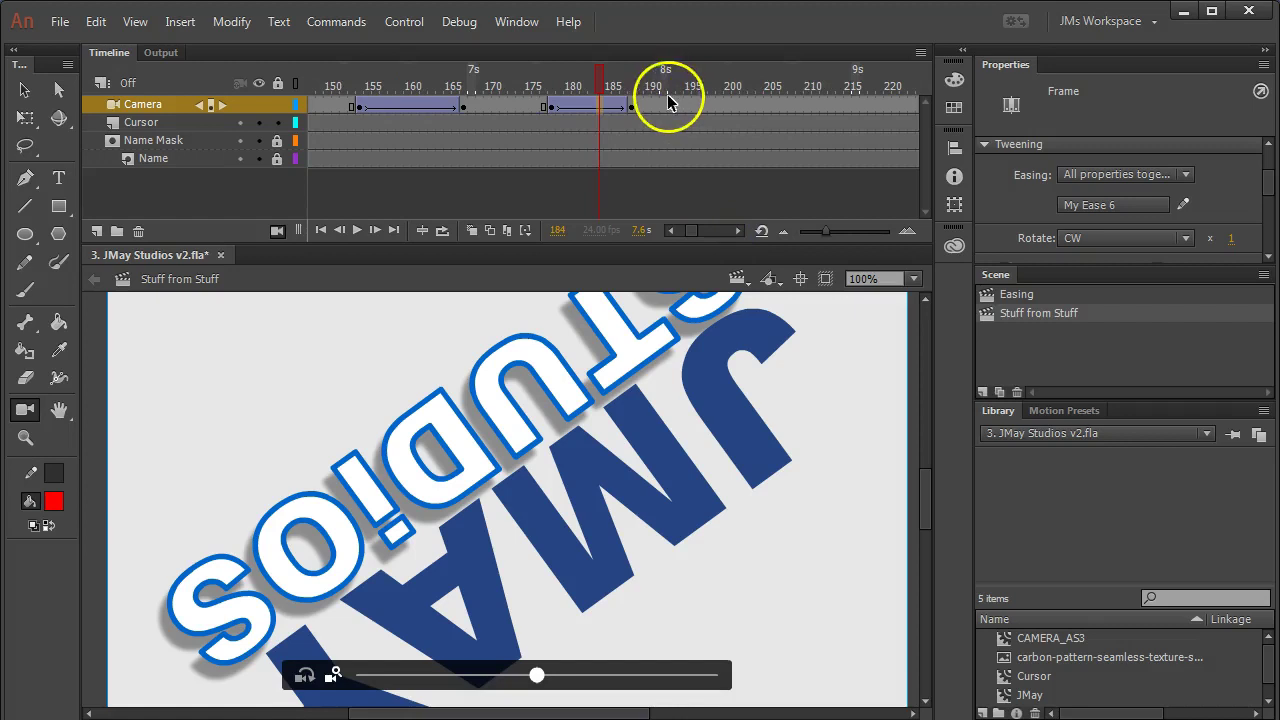
# Drag the rotation tween's end keyframe from frame 188 to about frame 212 and check frame 204
pyautogui.click(631, 106)
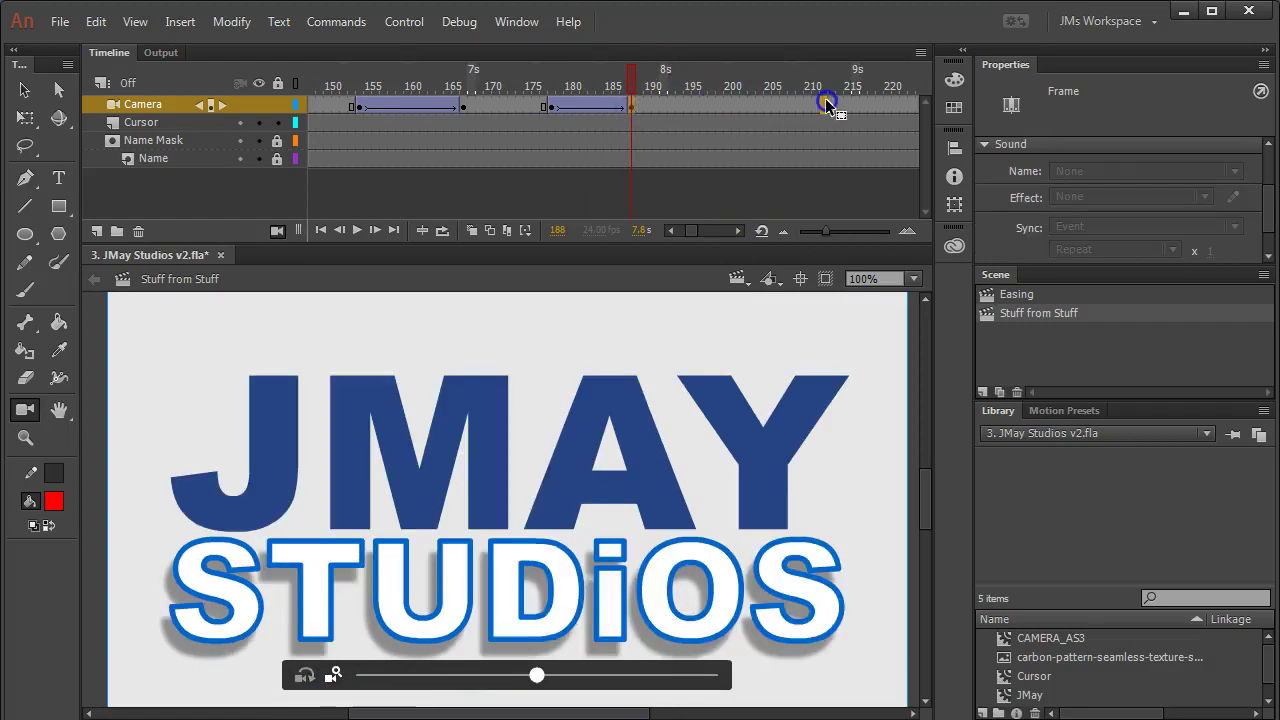
pyautogui.moveTo(825, 98)
pyautogui.mouseDown()
pyautogui.moveTo(563, 86)
pyautogui.moveTo(840, 88)
pyautogui.mouseUp()
pyautogui.click(764, 86)
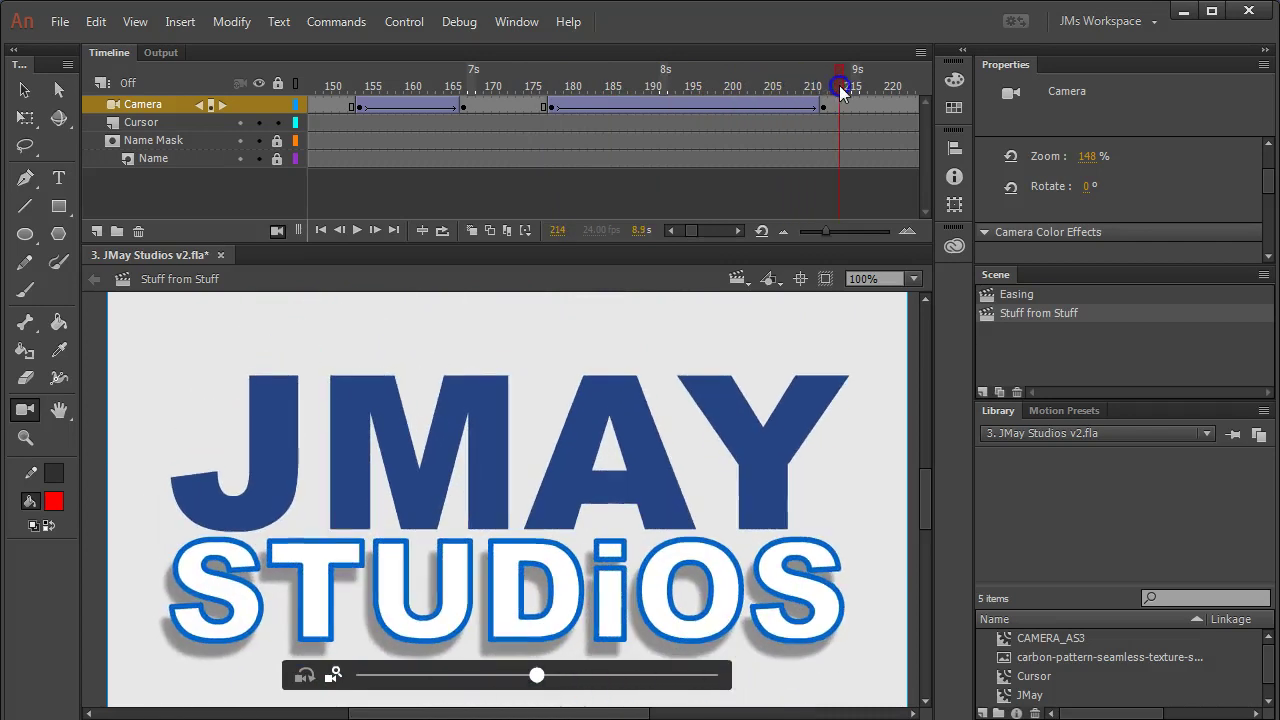
pyautogui.hotkey('ctrl', 'Return')
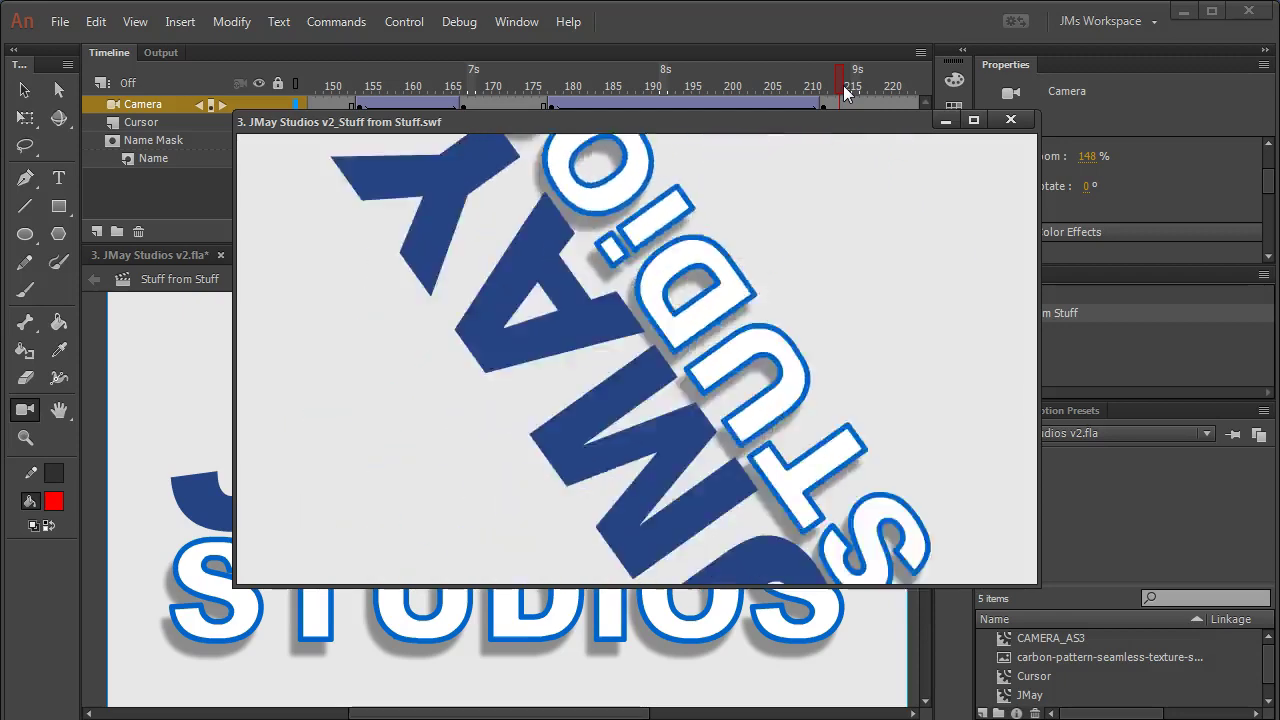
pyautogui.click(1079, 92)
pyautogui.click(1010, 119)
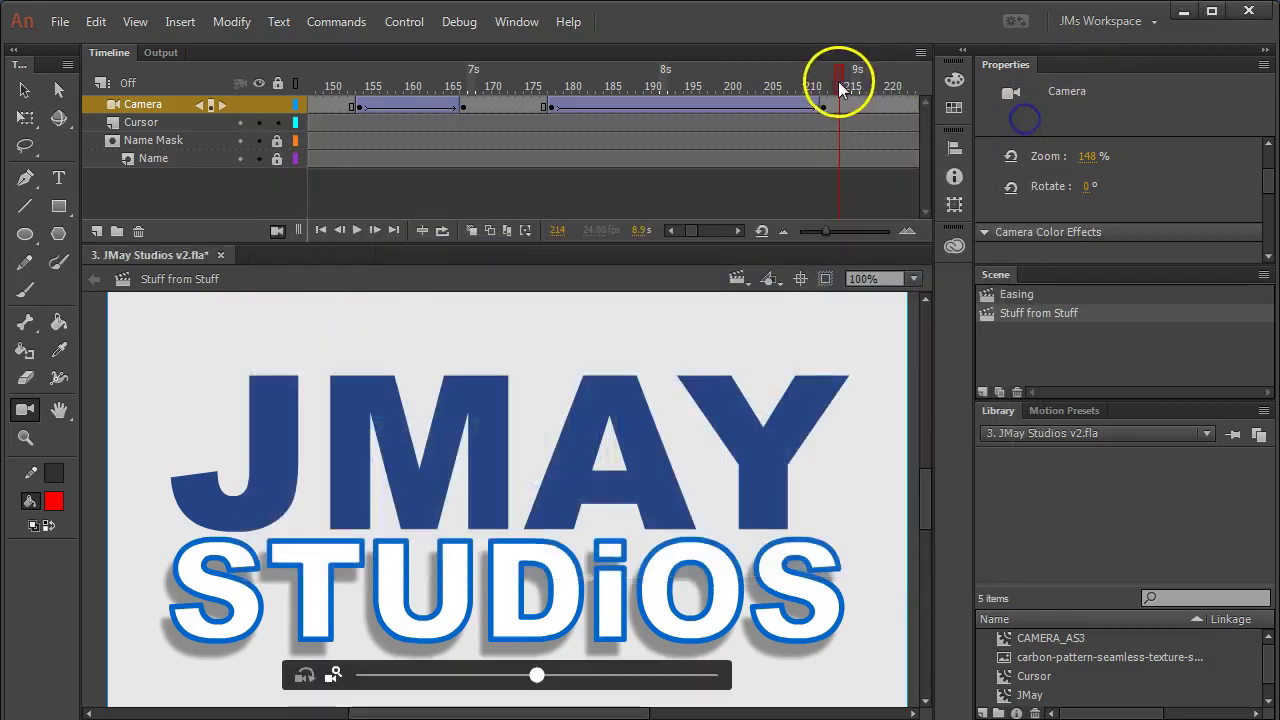
pyautogui.moveTo(838, 81)
pyautogui.mouseDown()
pyautogui.moveTo(678, 76)
pyautogui.moveTo(965, 70)
pyautogui.moveTo(408, 72)
pyautogui.moveTo(836, 74)
pyautogui.mouseUp()
# Extend the Camera layer's frames to frame 233 with F5
pyautogui.click(842, 104)
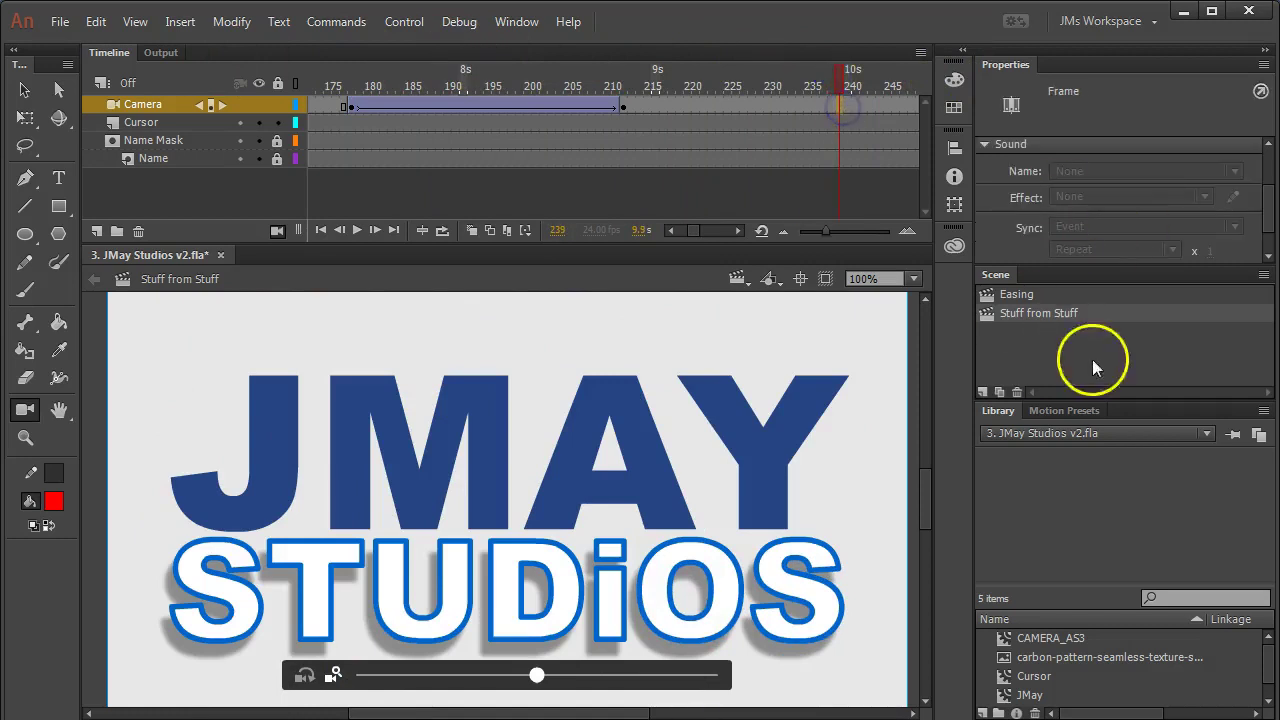
pyautogui.click(886, 79)
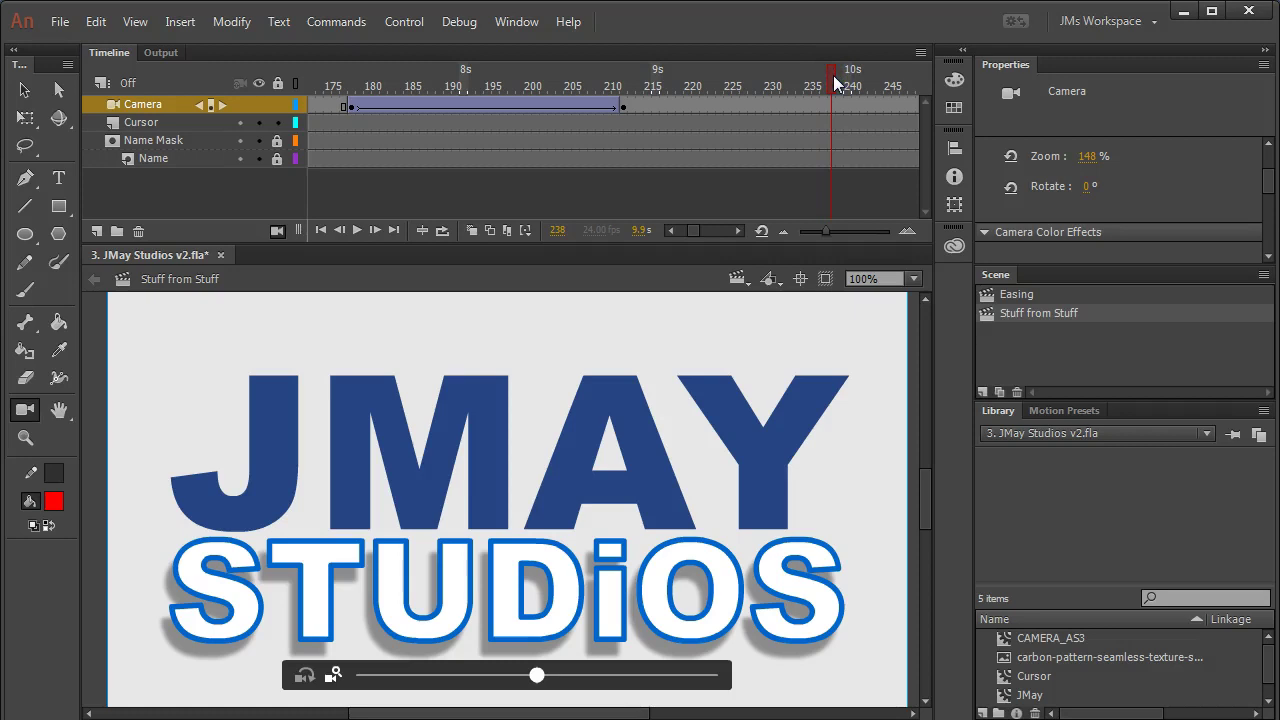
pyautogui.click(828, 116)
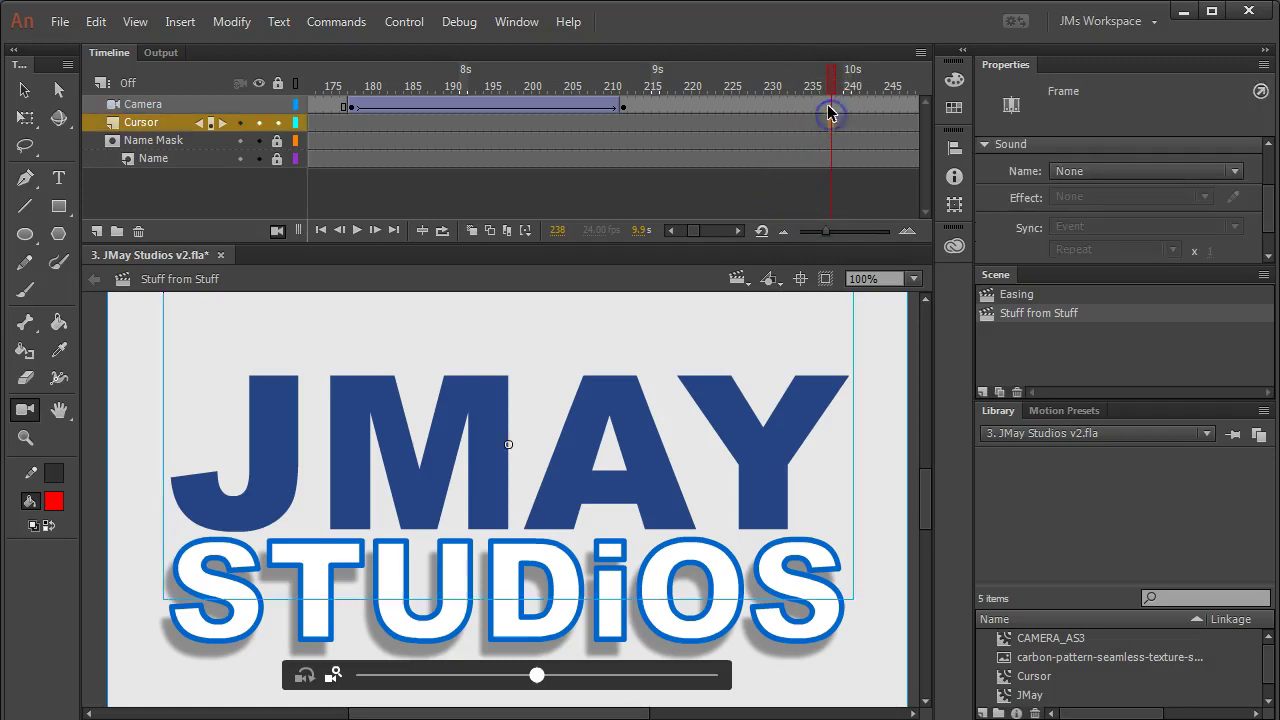
pyautogui.click(828, 105)
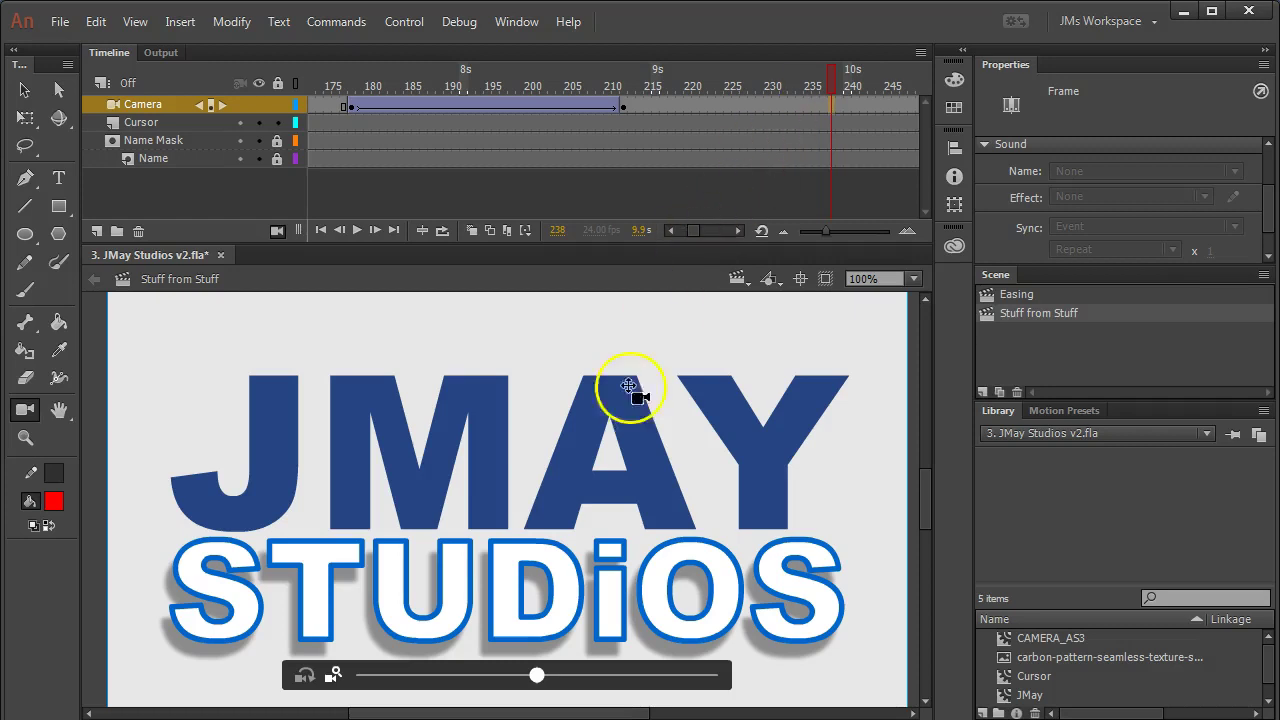
pyautogui.click(793, 104)
pyautogui.press('F5')
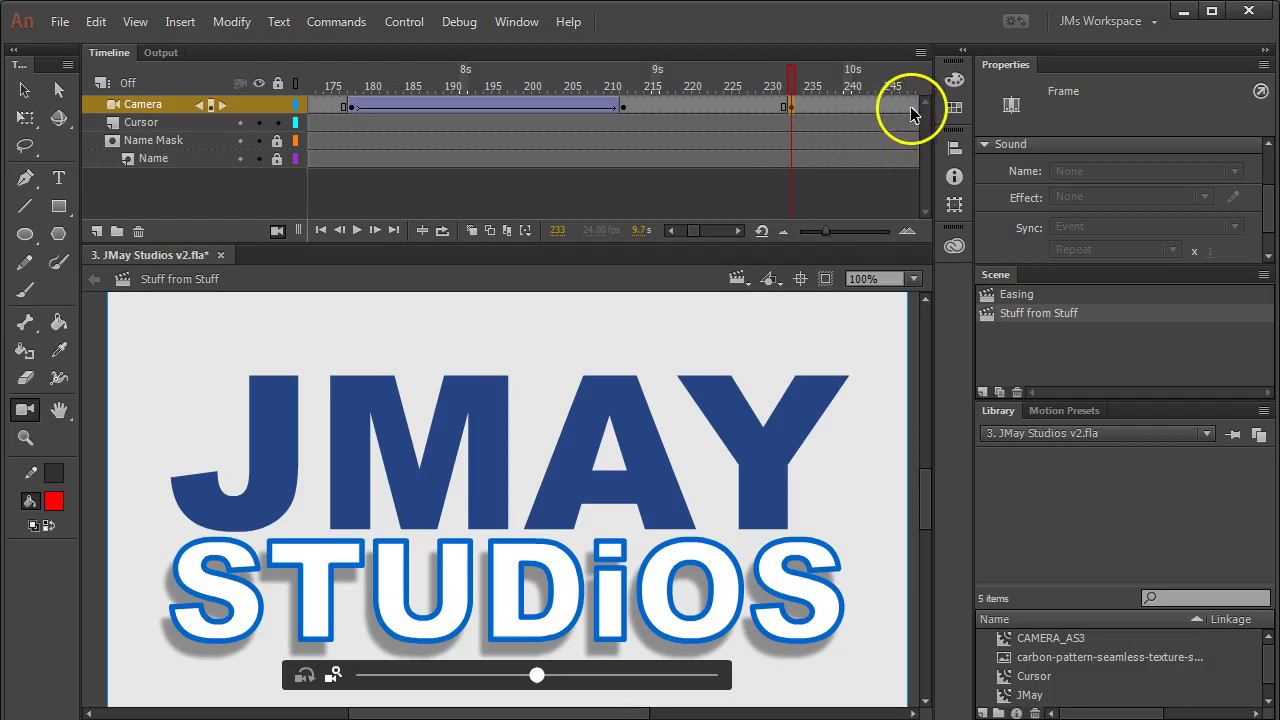
pyautogui.click(739, 230)
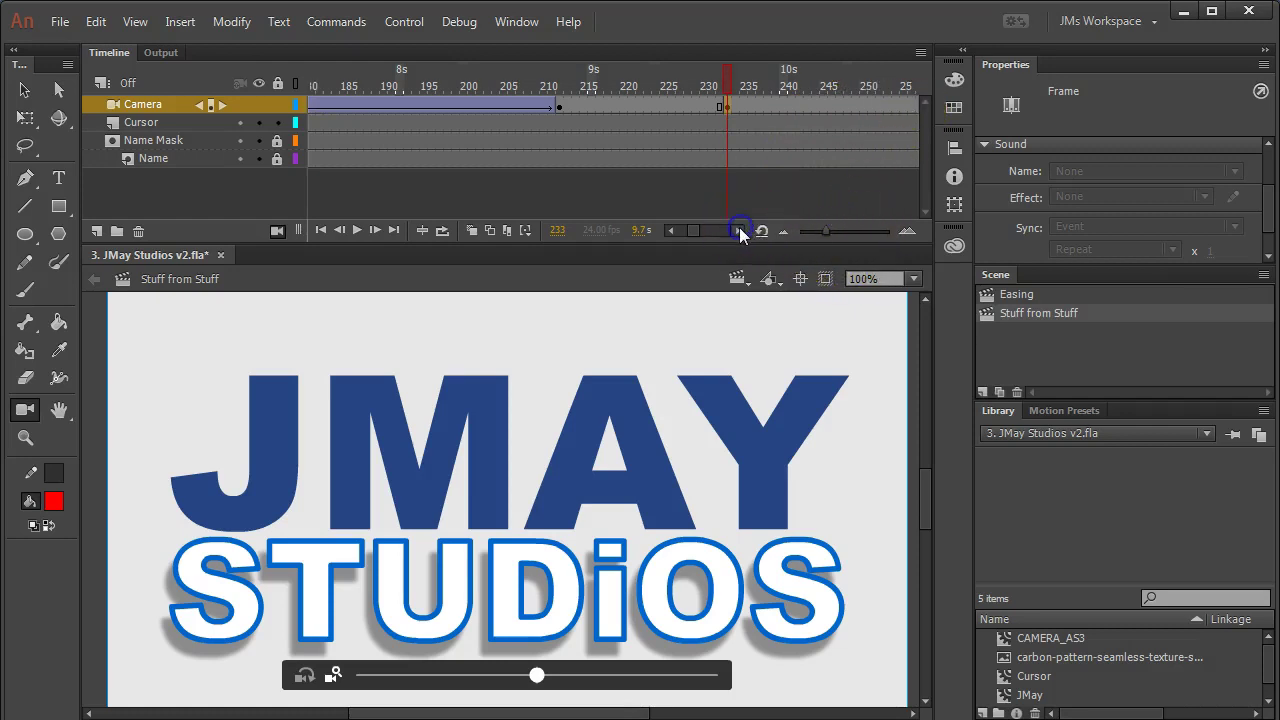
pyautogui.click(739, 230)
pyautogui.click(739, 230)
# Scrub back to frame 222 and create a classic camera tween from there to 233
pyautogui.click(818, 105)
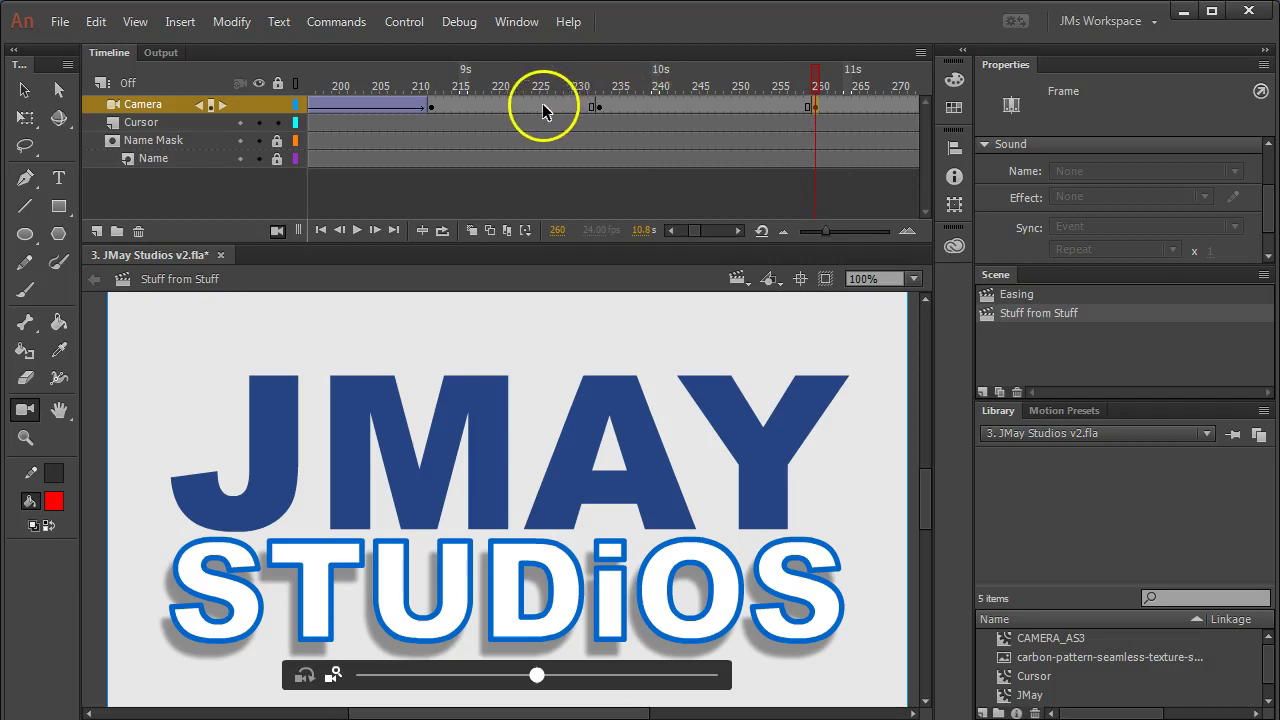
pyautogui.moveTo(500, 90)
pyautogui.mouseDown()
pyautogui.moveTo(358, 79)
pyautogui.moveTo(517, 72)
pyautogui.mouseUp()
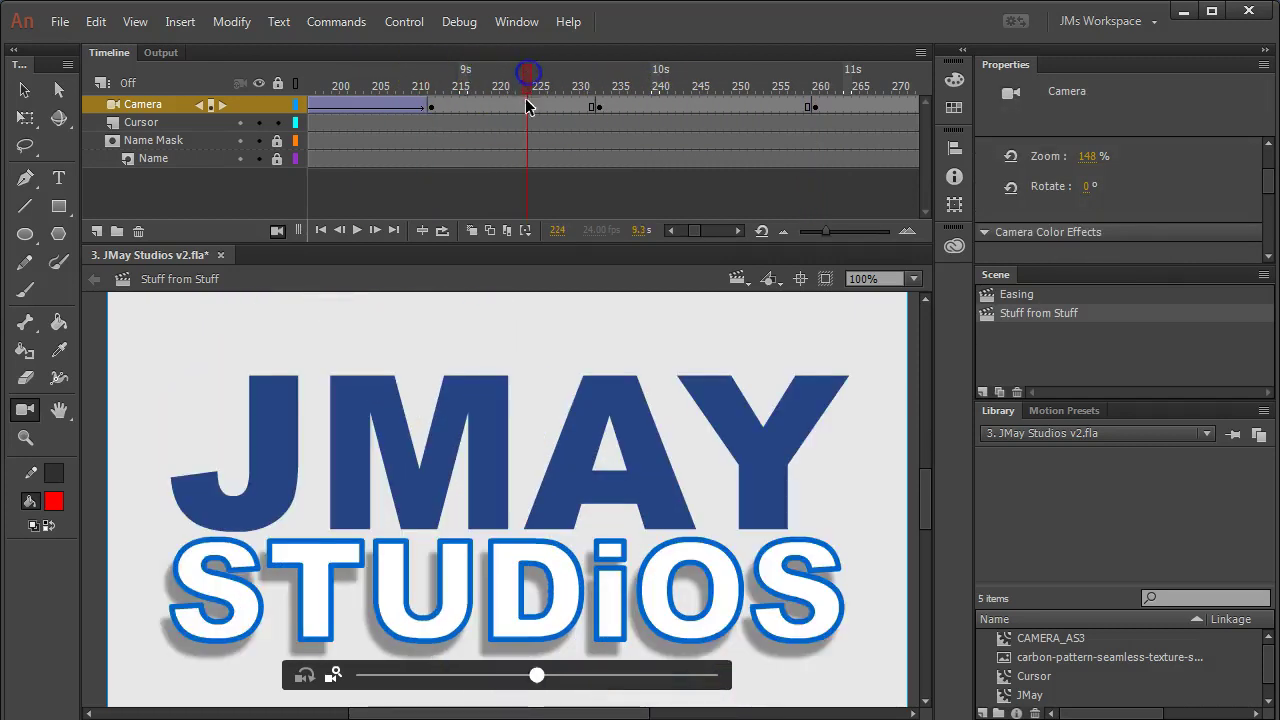
pyautogui.click(527, 102)
pyautogui.click(513, 105)
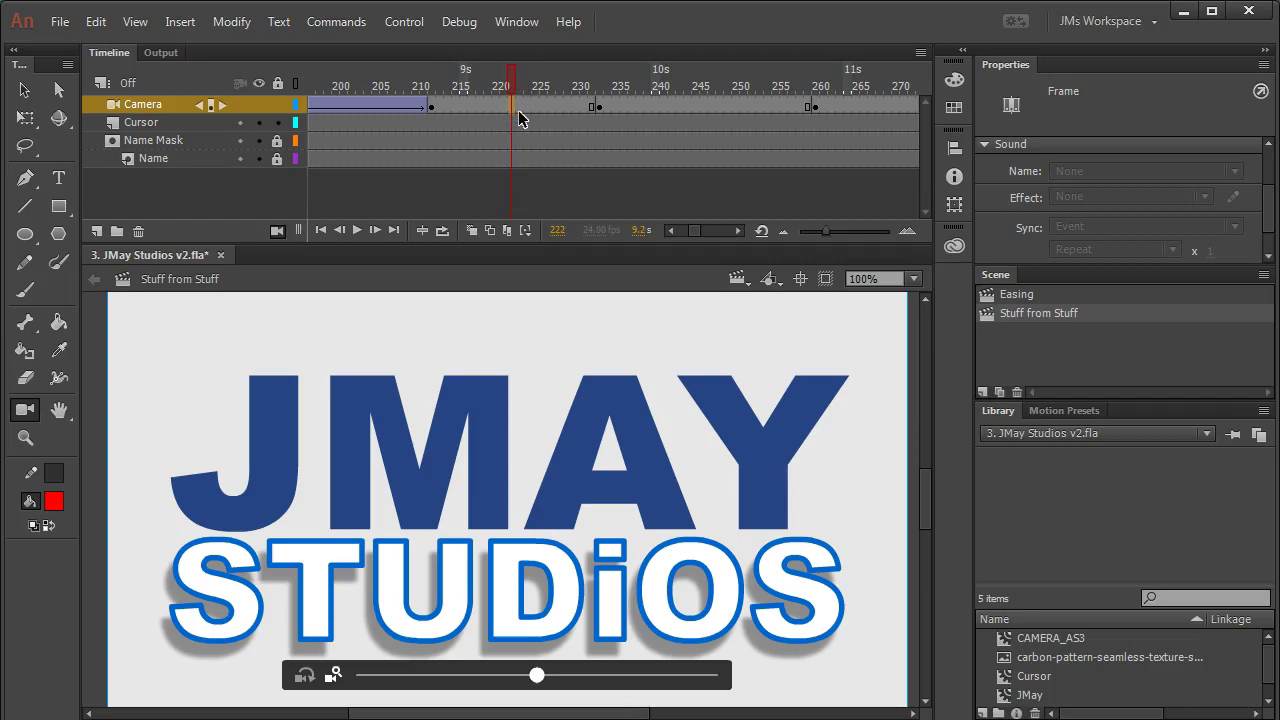
pyautogui.rightClick(545, 105)
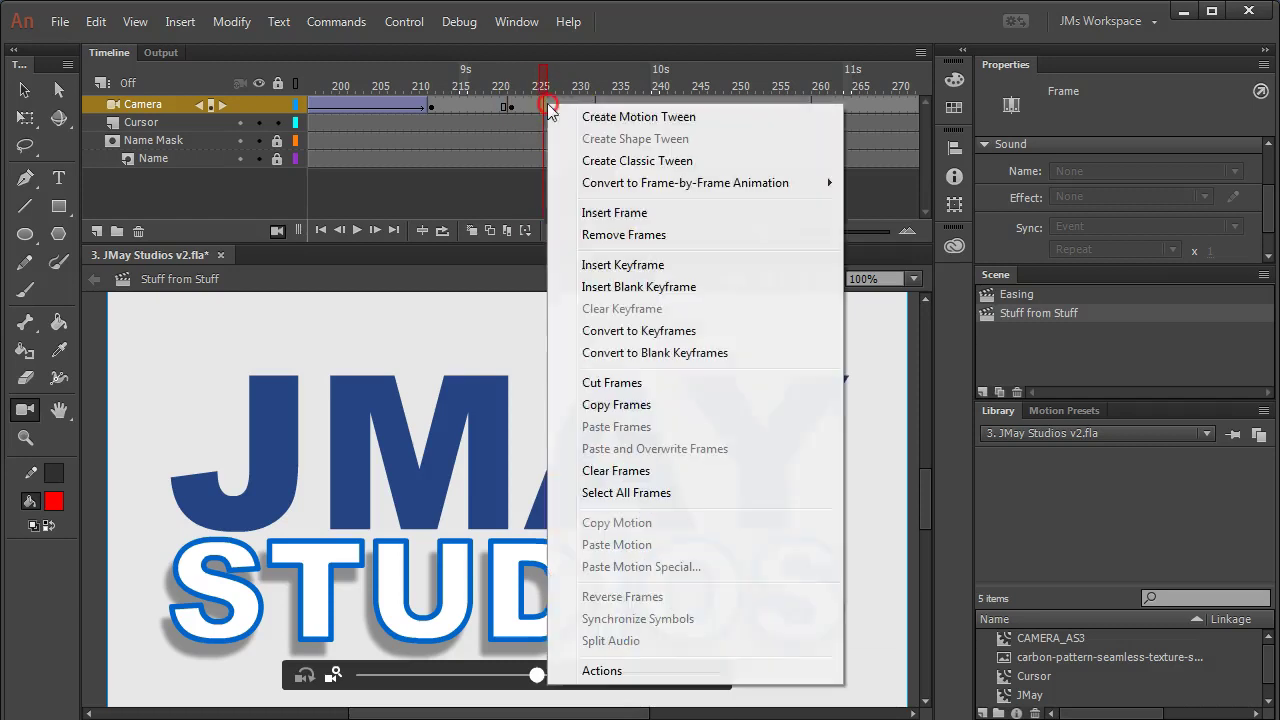
pyautogui.click(638, 162)
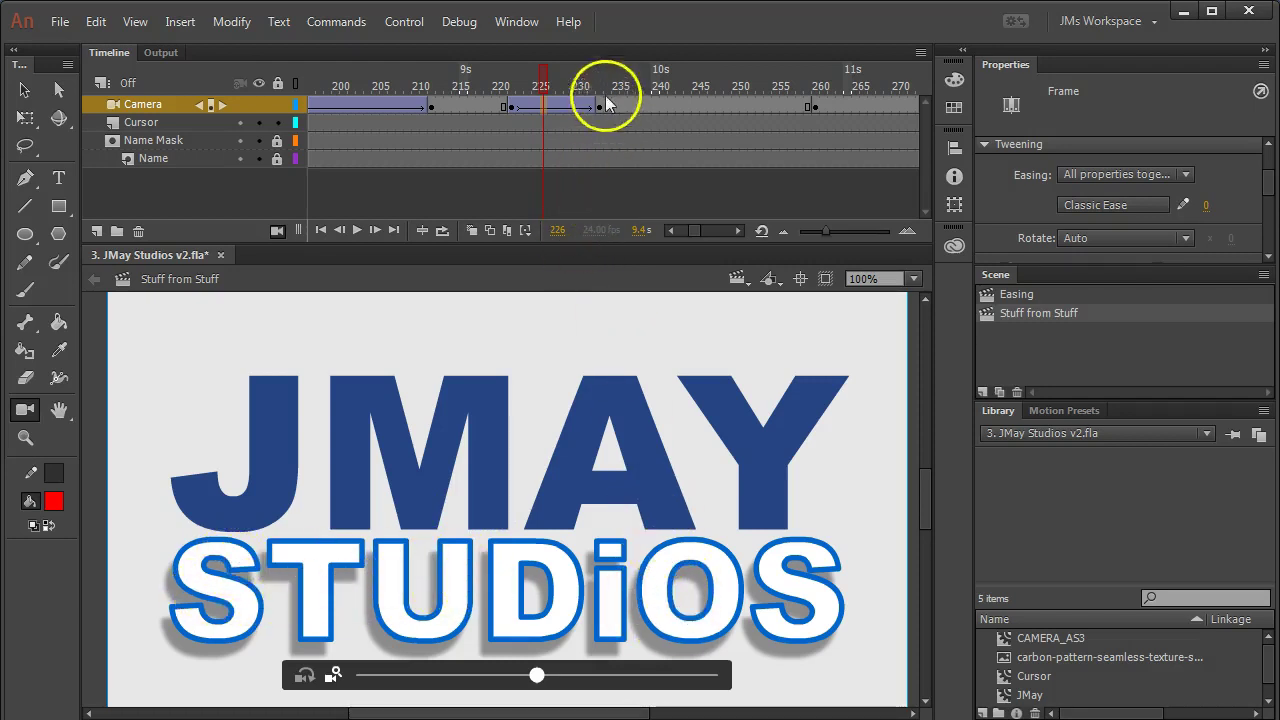
# At frame 233, zoom the camera to 295% and pan the framing onto the STUDIOS letters
pyautogui.moveTo(539, 78); pyautogui.dragTo(601, 80)
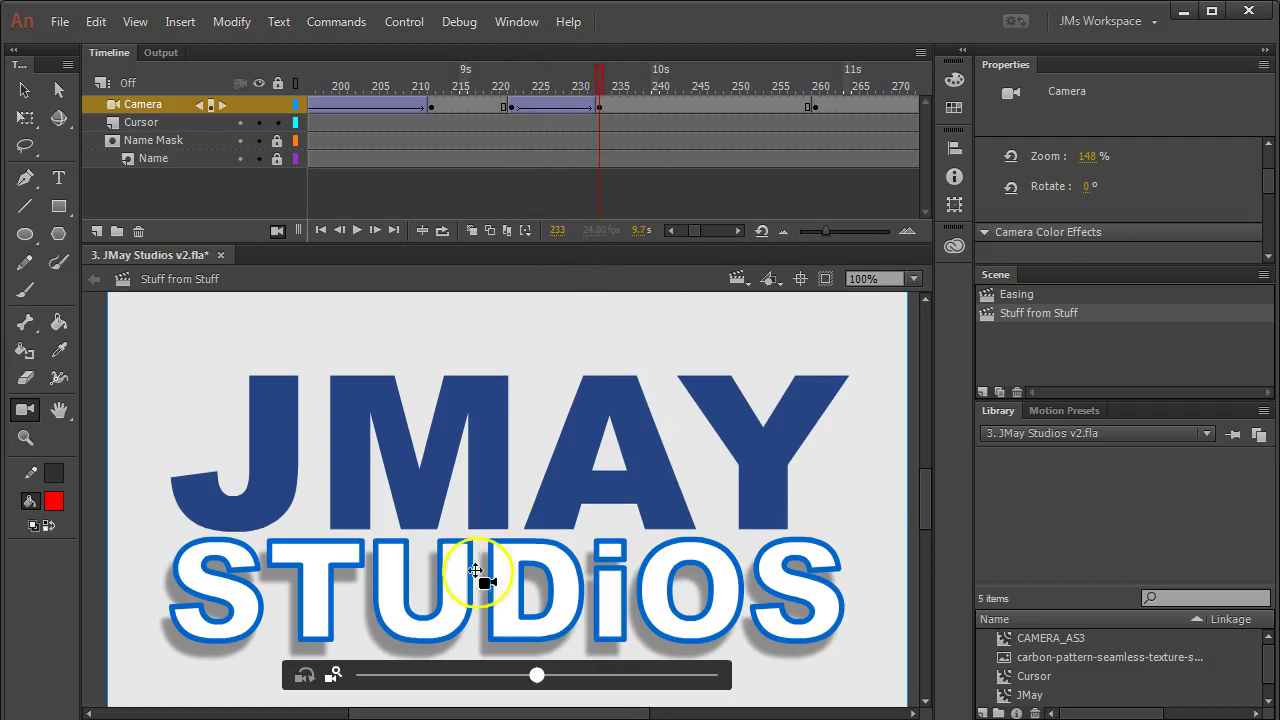
pyautogui.moveTo(540, 677); pyautogui.dragTo(724, 670)
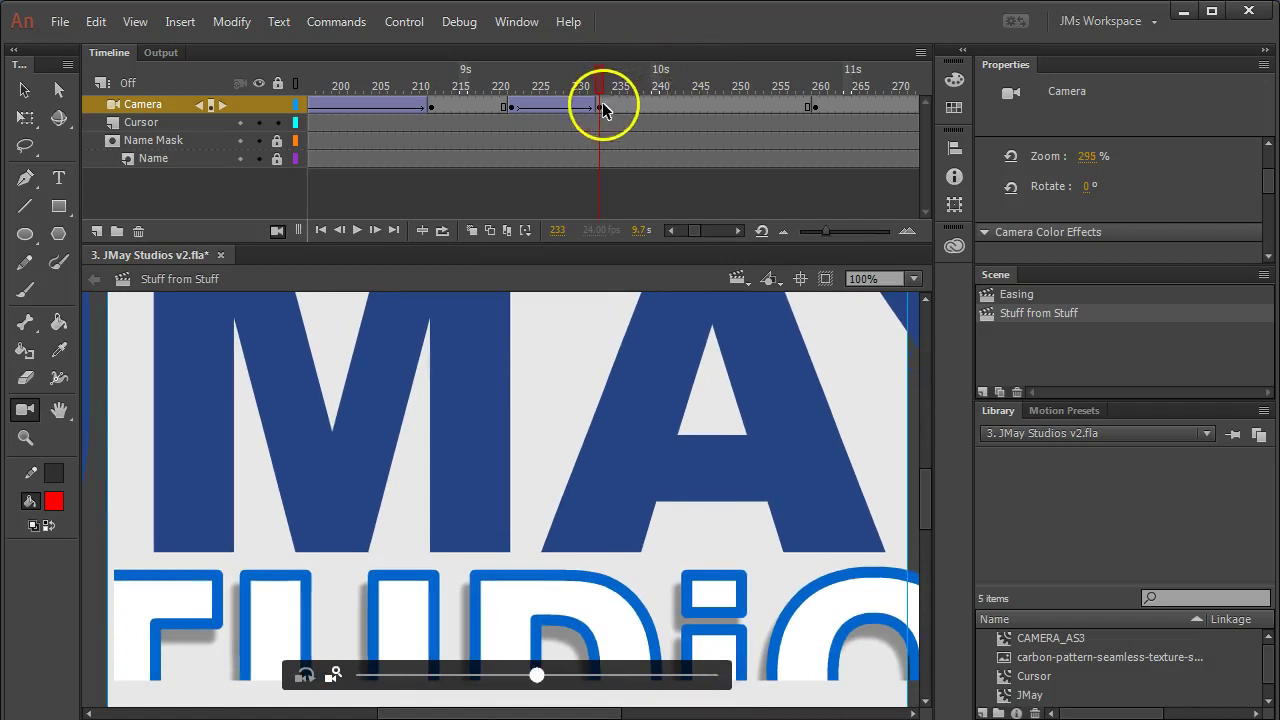
pyautogui.click(601, 105)
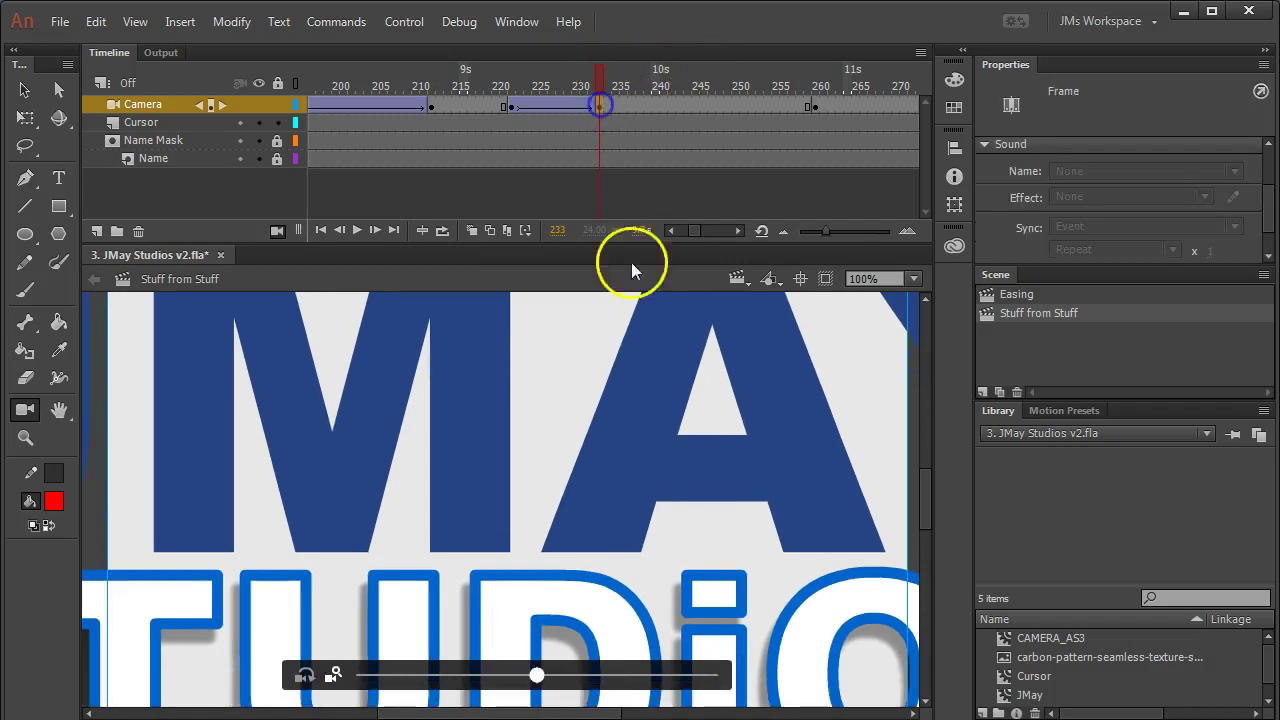
pyautogui.moveTo(423, 582); pyautogui.dragTo(449, 466)
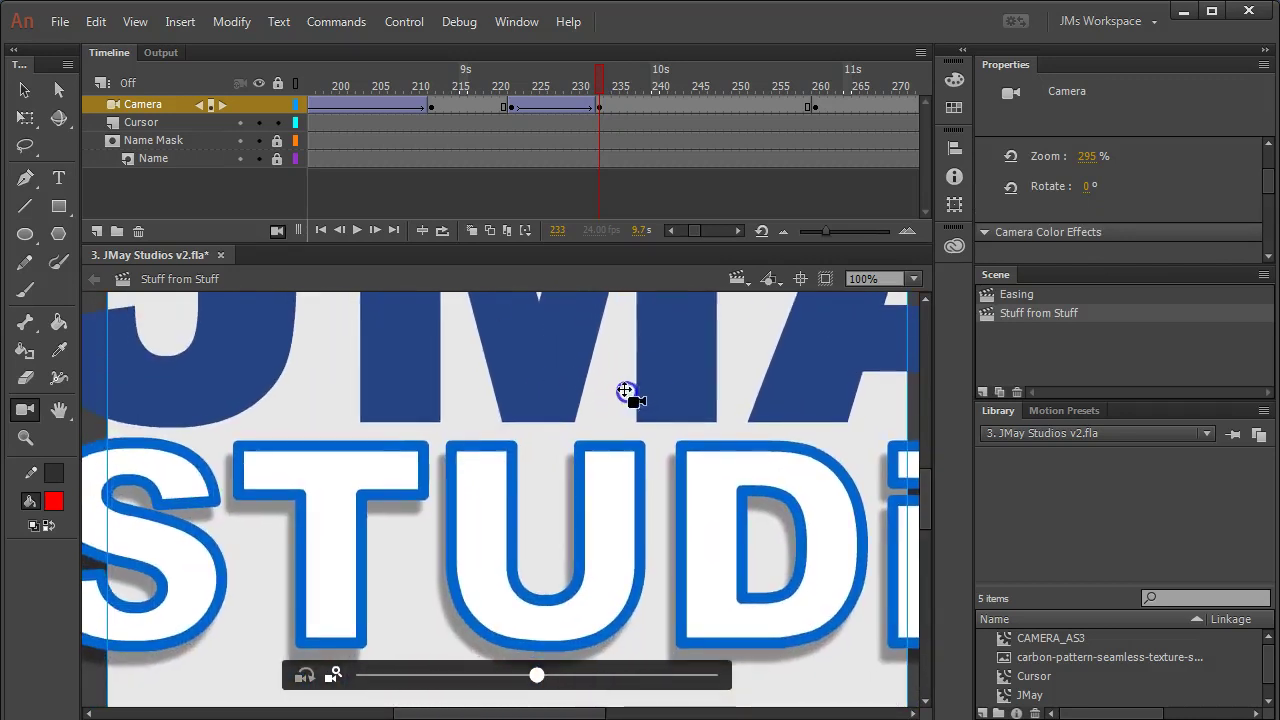
pyautogui.moveTo(625, 390); pyautogui.dragTo(427, 443)
pyautogui.click(545, 170)
pyautogui.moveTo(600, 68)
pyautogui.mouseDown()
pyautogui.moveTo(503, 73)
pyautogui.moveTo(609, 76)
pyautogui.moveTo(500, 80)
pyautogui.moveTo(604, 80)
pyautogui.mouseUp()
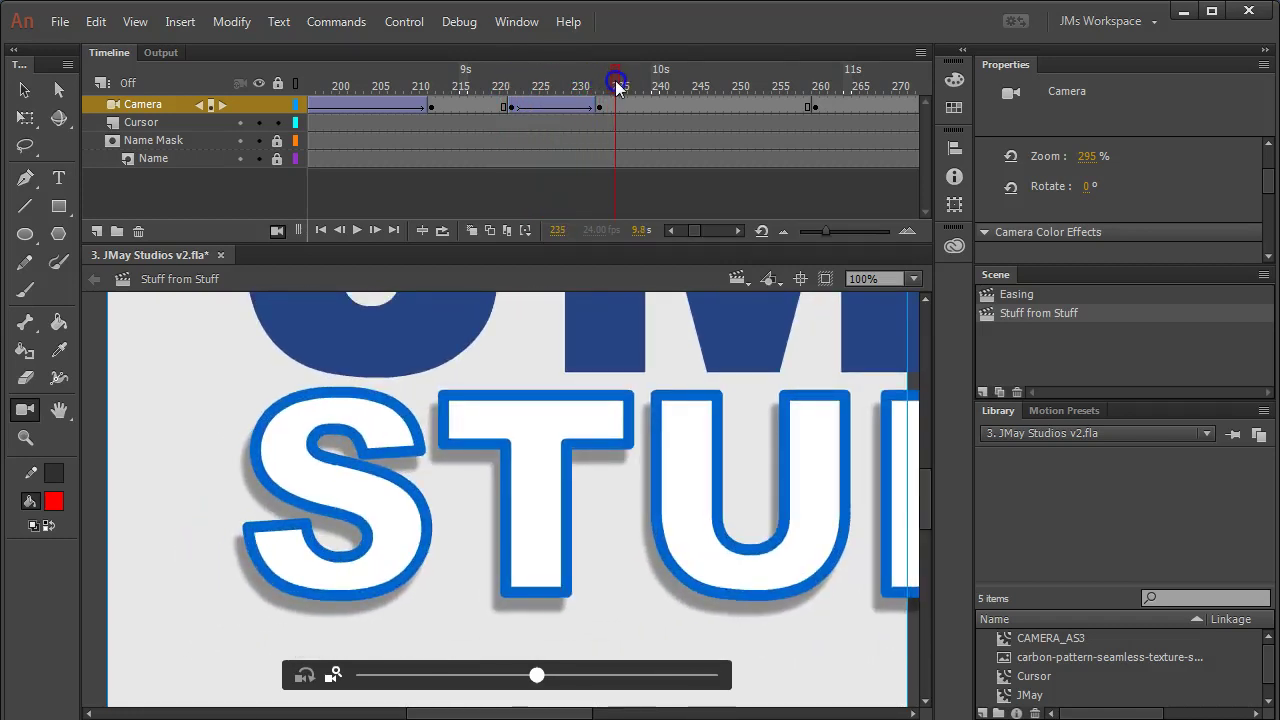
# Create a classic tween on the Camera layer between keyframes 256 and 293
pyautogui.click(657, 106)
pyautogui.click(580, 104)
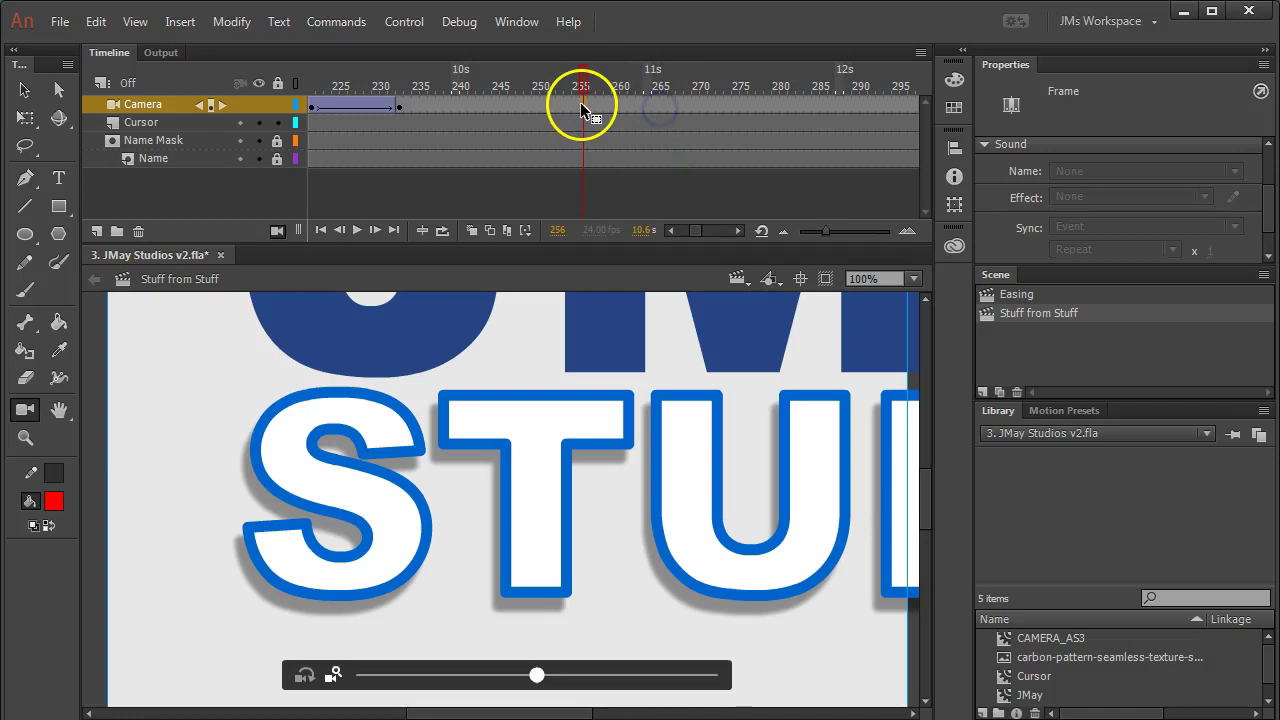
pyautogui.click(877, 106)
pyautogui.rightClick(751, 106)
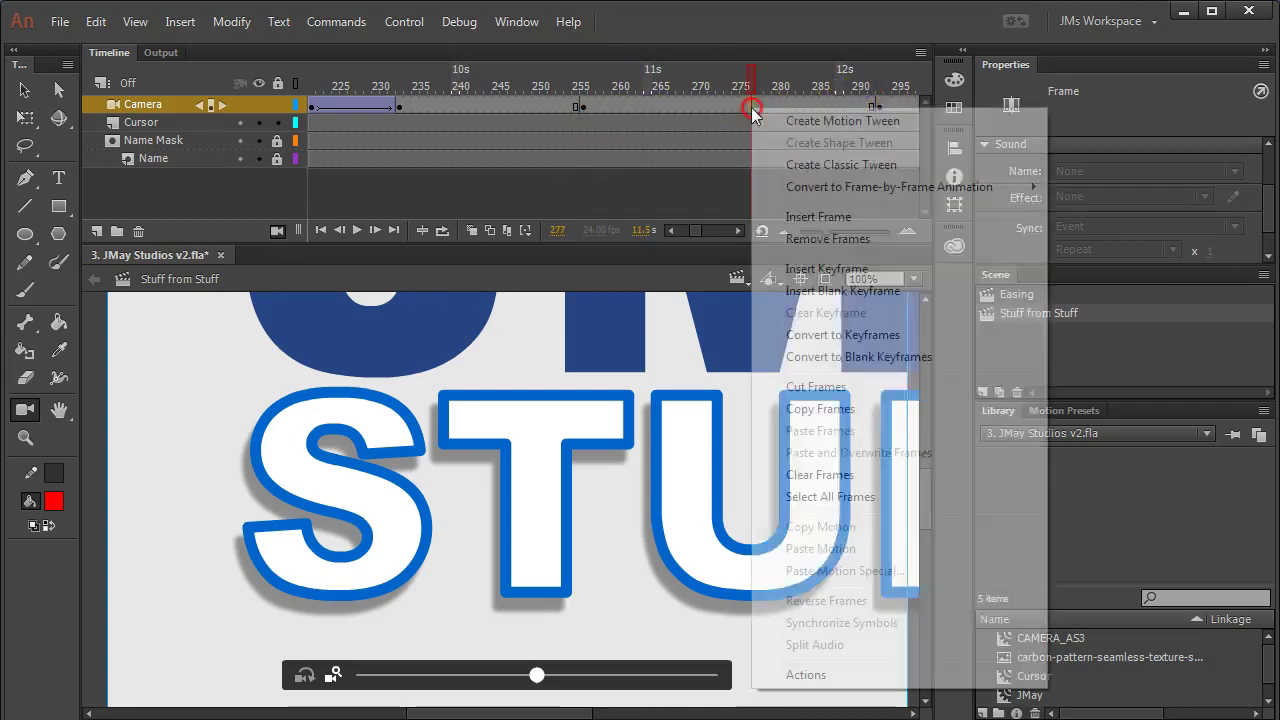
pyautogui.click(818, 164)
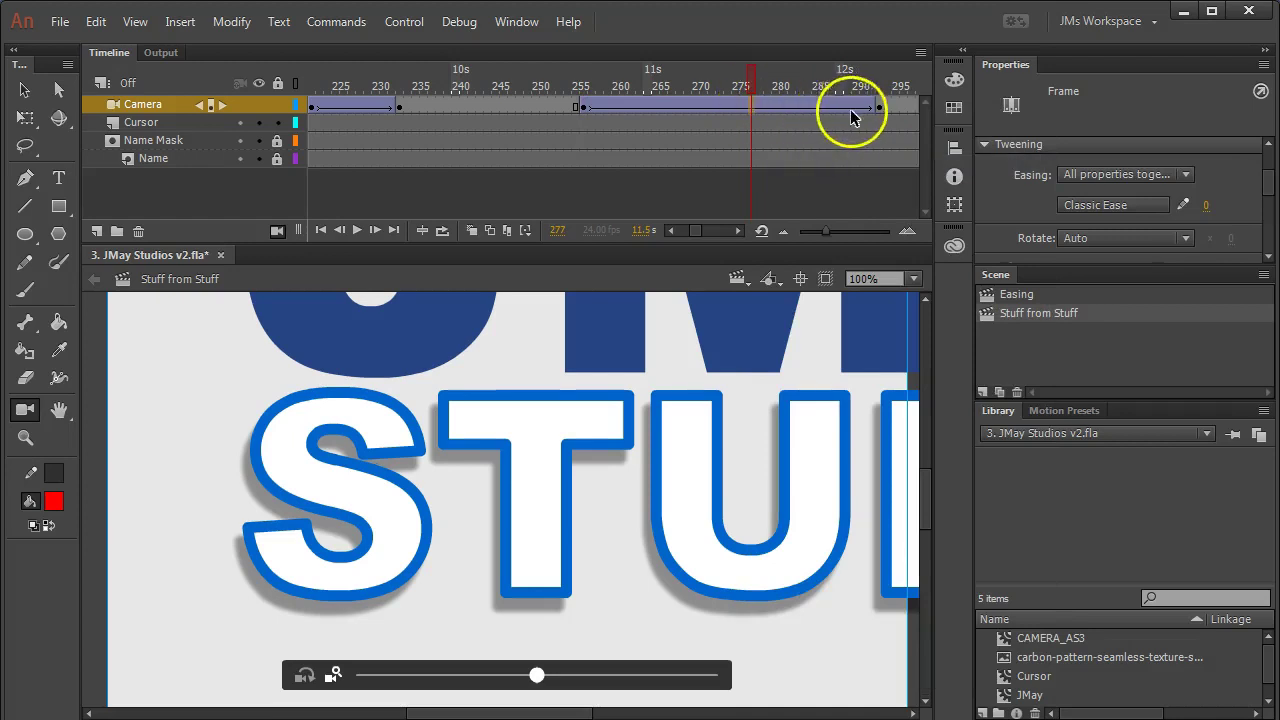
pyautogui.click(880, 107)
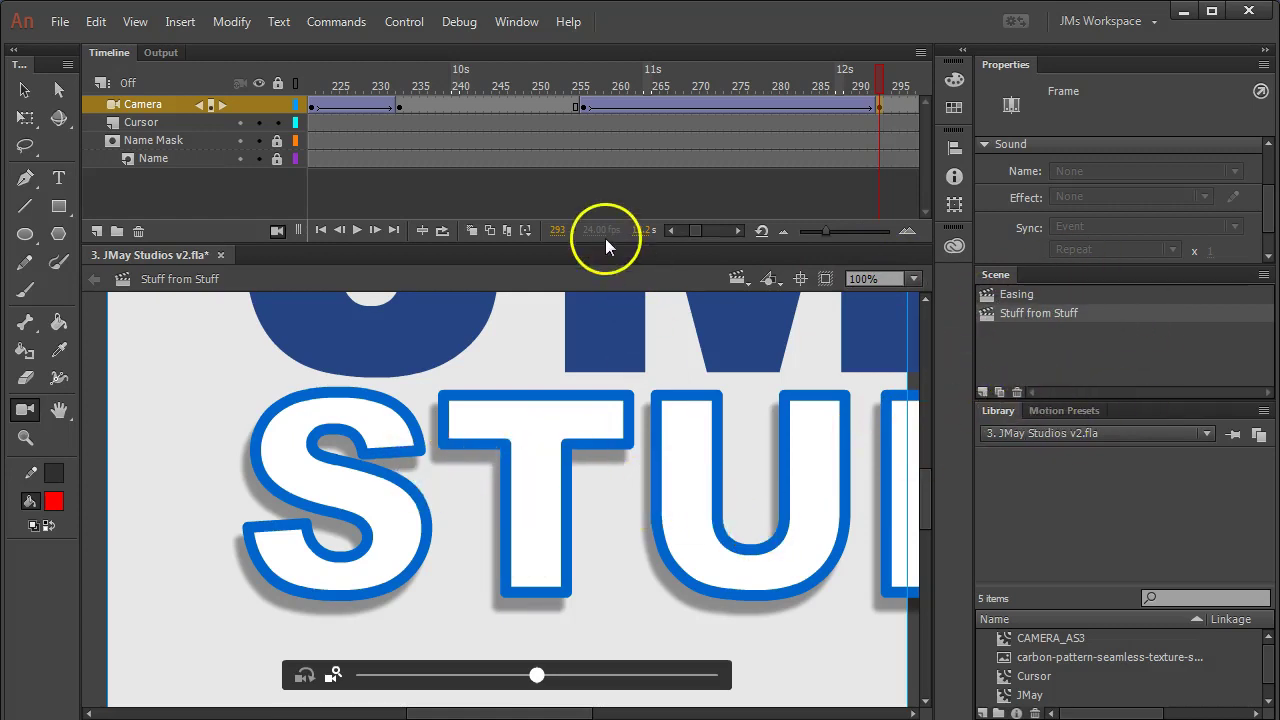
# Give the new camera tween a custom S-shaped ease, saved as My Ease 8
pyautogui.click(680, 106)
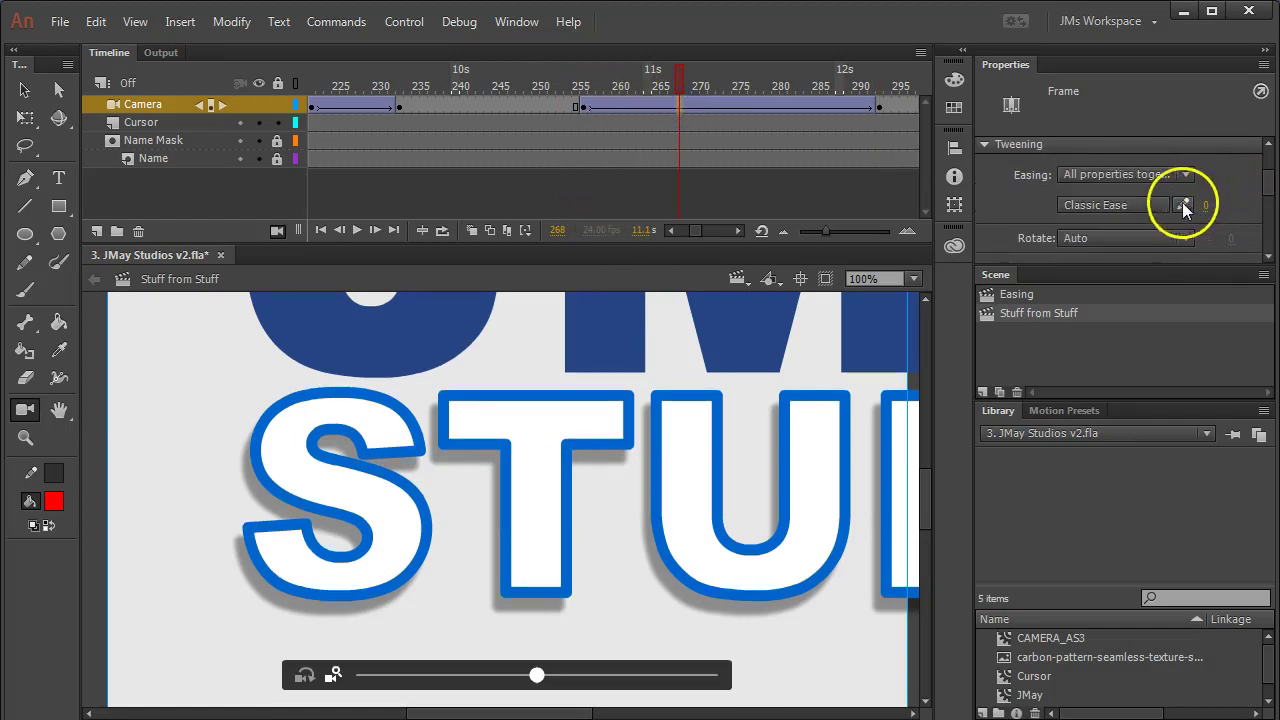
pyautogui.click(1183, 205)
pyautogui.click(890, 344)
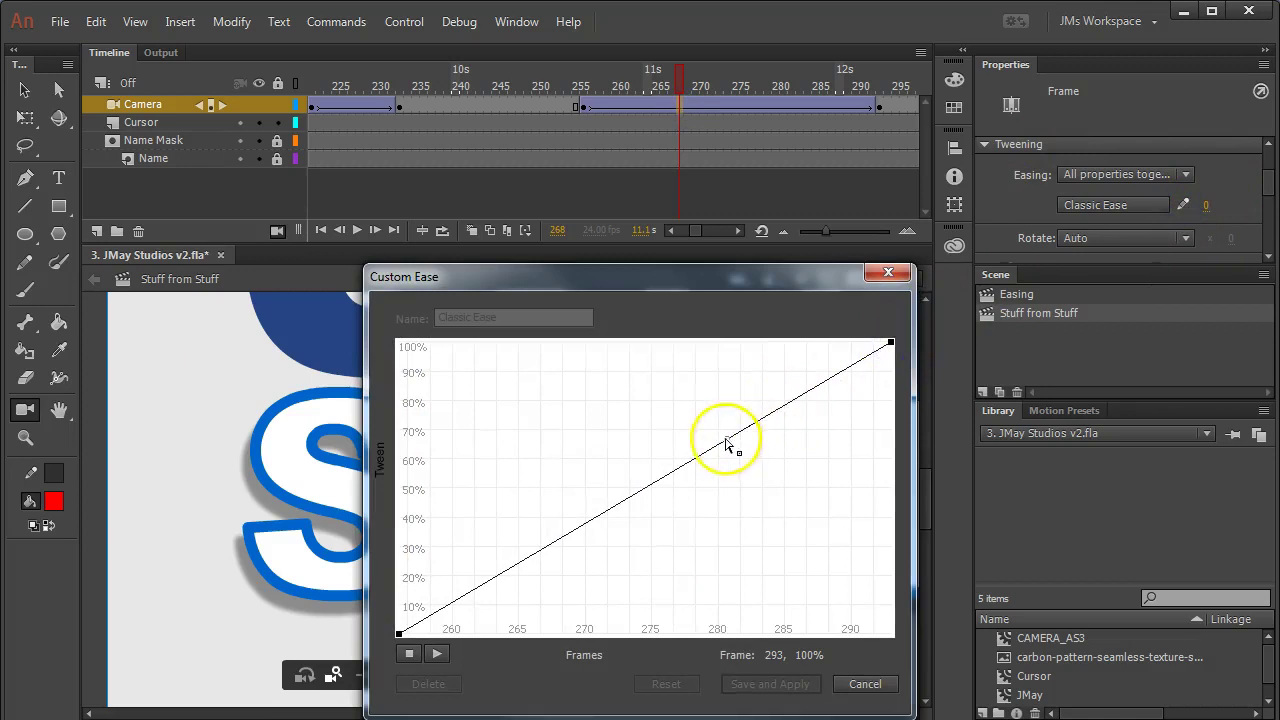
pyautogui.moveTo(727, 445); pyautogui.dragTo(665, 300)
pyautogui.moveTo(400, 633); pyautogui.dragTo(670, 677)
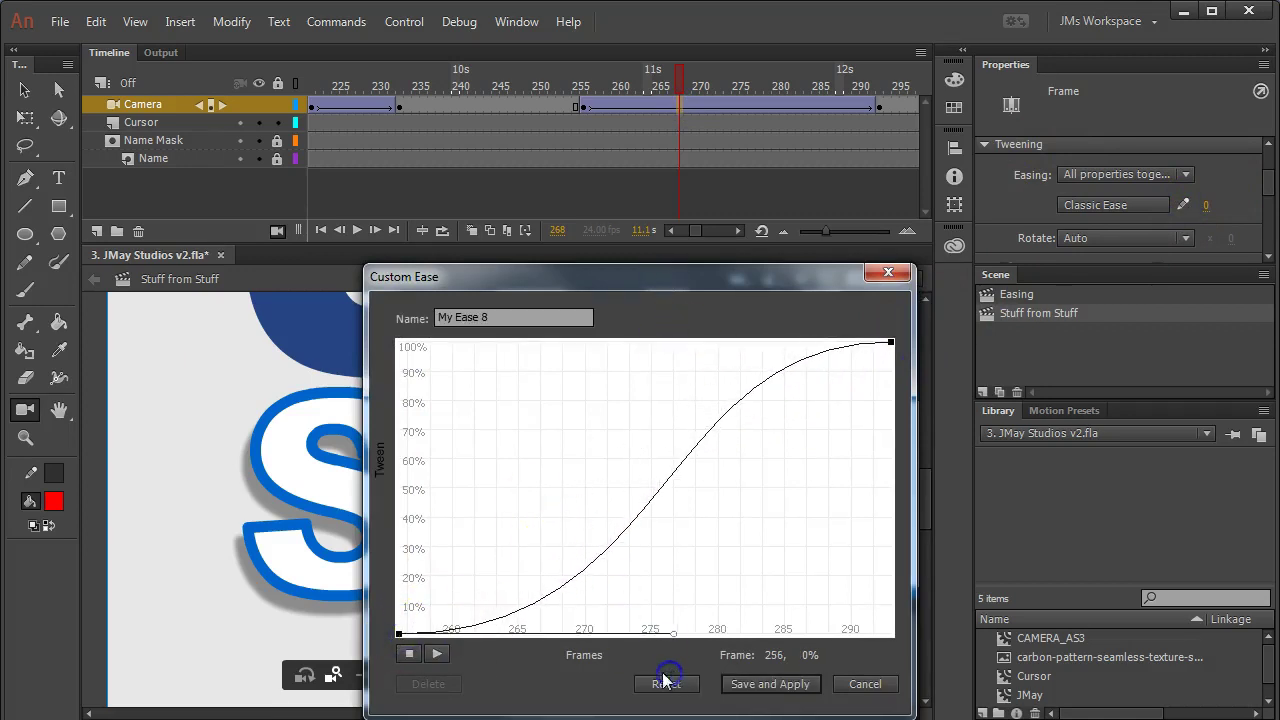
pyautogui.click(770, 686)
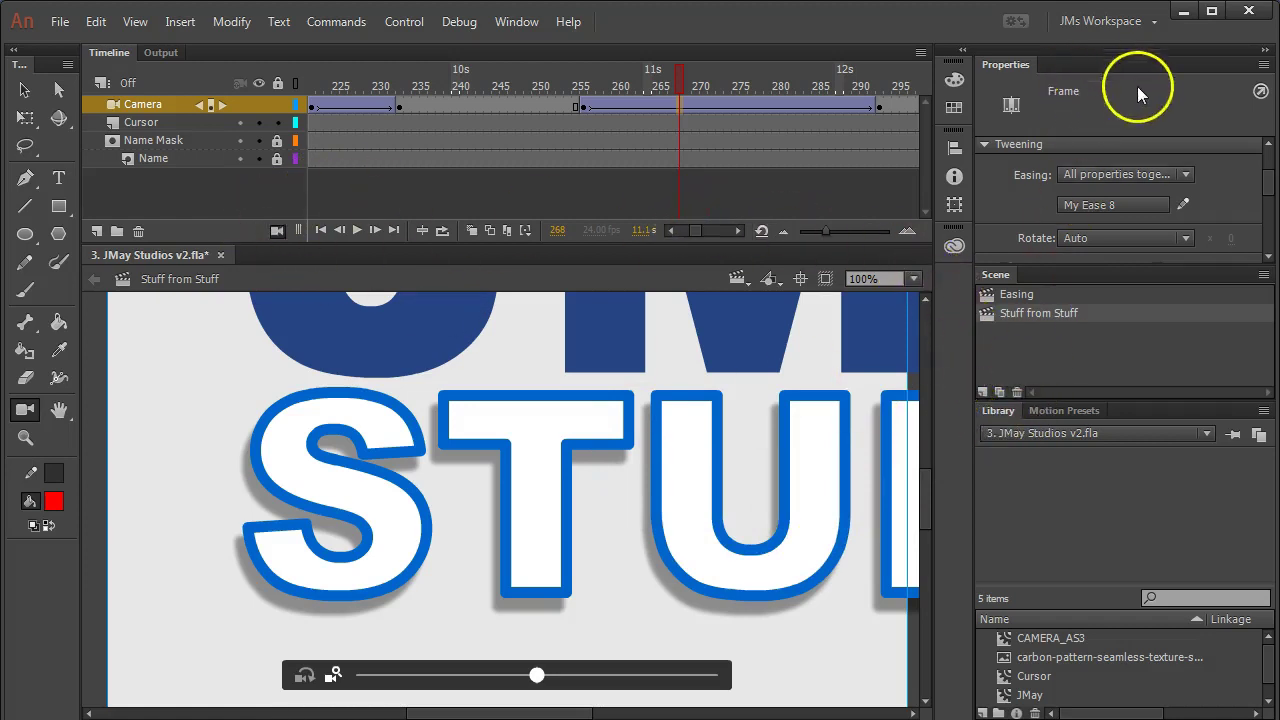
pyautogui.click(994, 143)
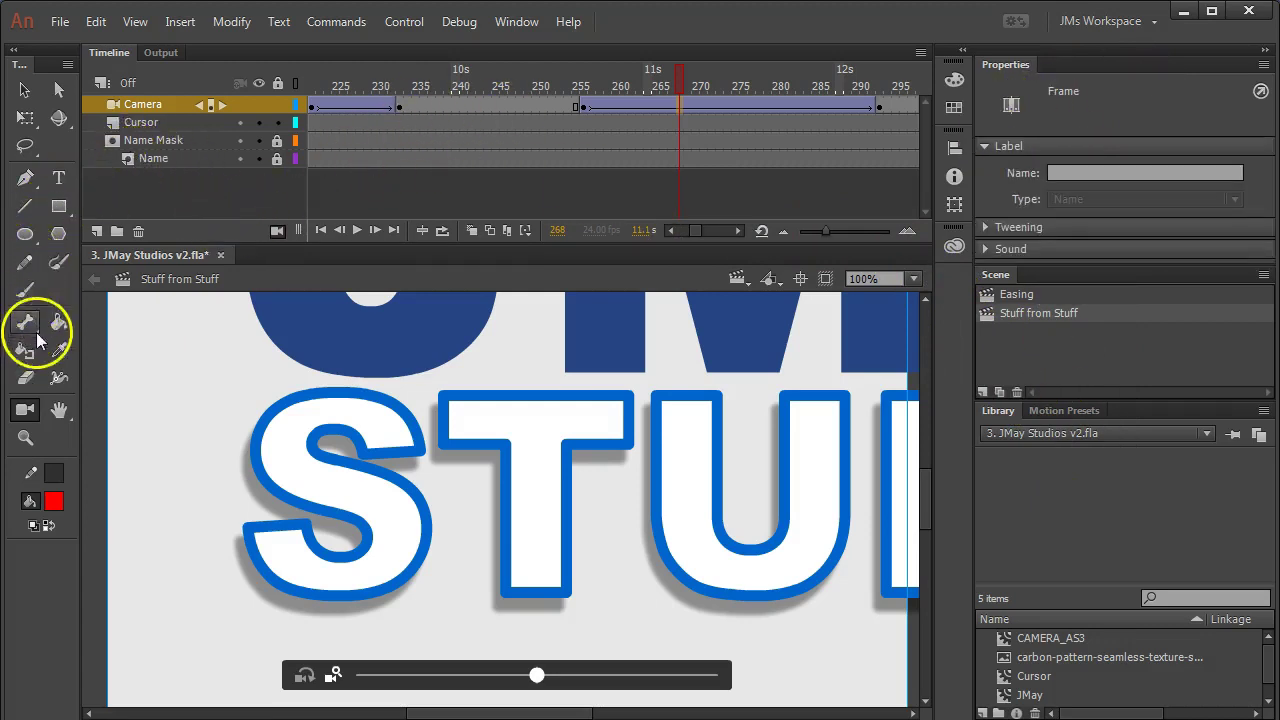
# Adjust the camera's horizontal and vertical position values, undoing a stray vertical change
pyautogui.click(25, 410)
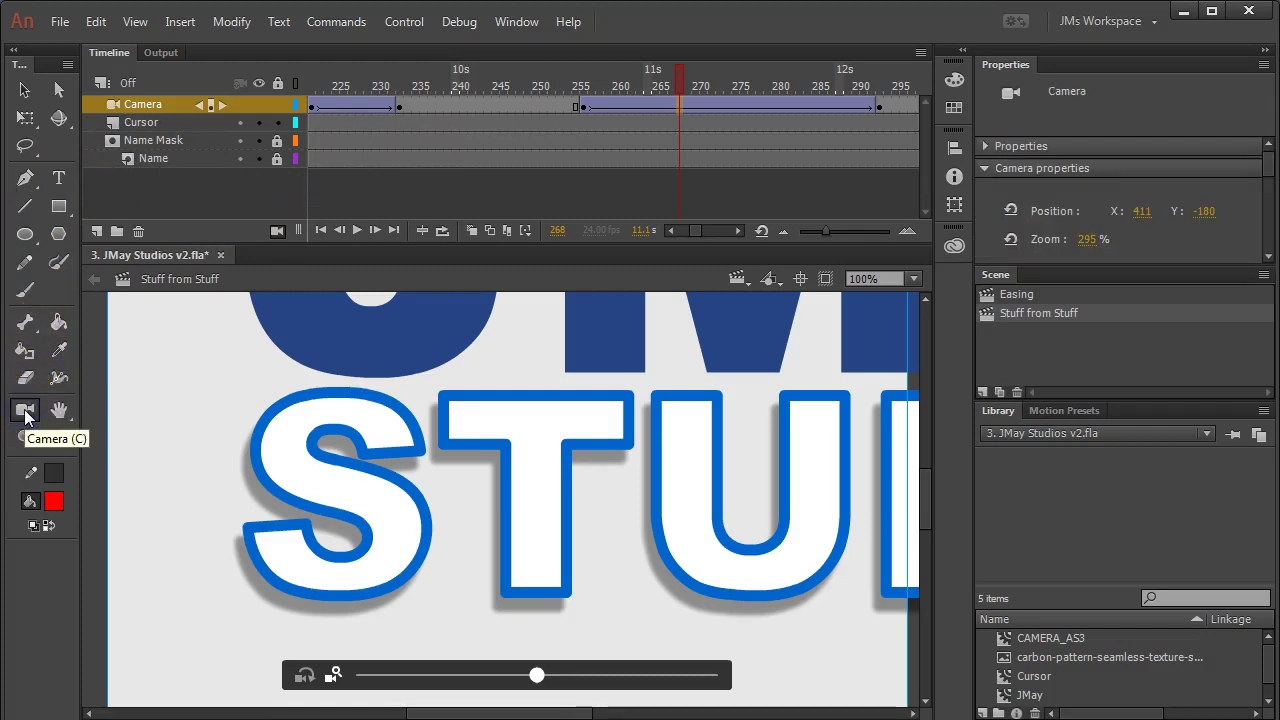
pyautogui.moveTo(1204, 200); pyautogui.dragTo(1204, 200)
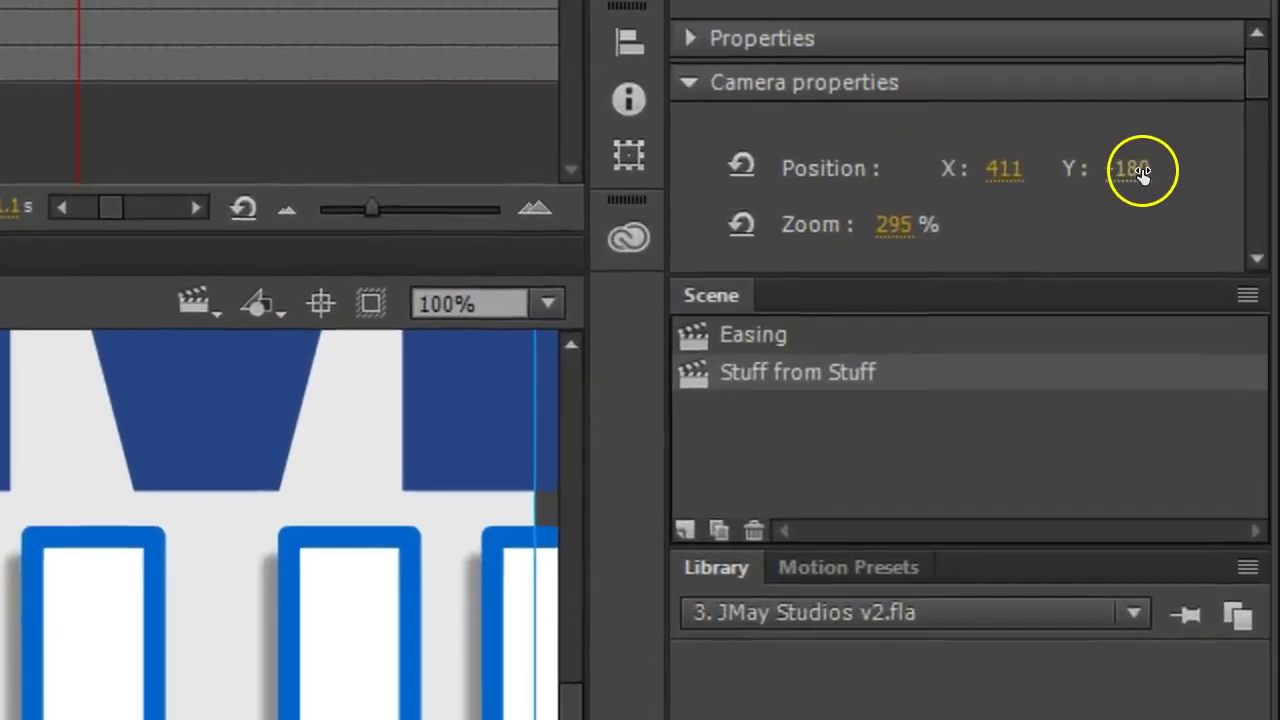
pyautogui.moveTo(1211, 211); pyautogui.dragTo(1215, 211)
pyautogui.moveTo(1153, 166); pyautogui.dragTo(1197, 174)
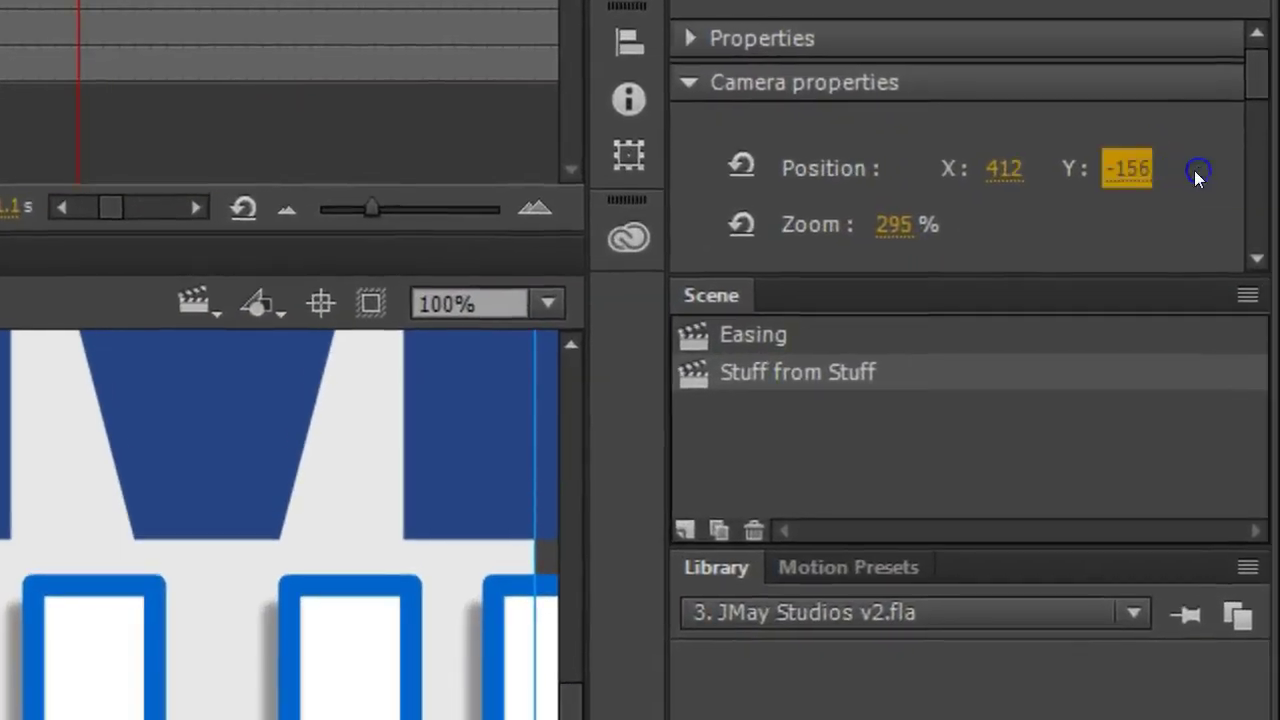
pyautogui.hotkey('ctrl', 'z')
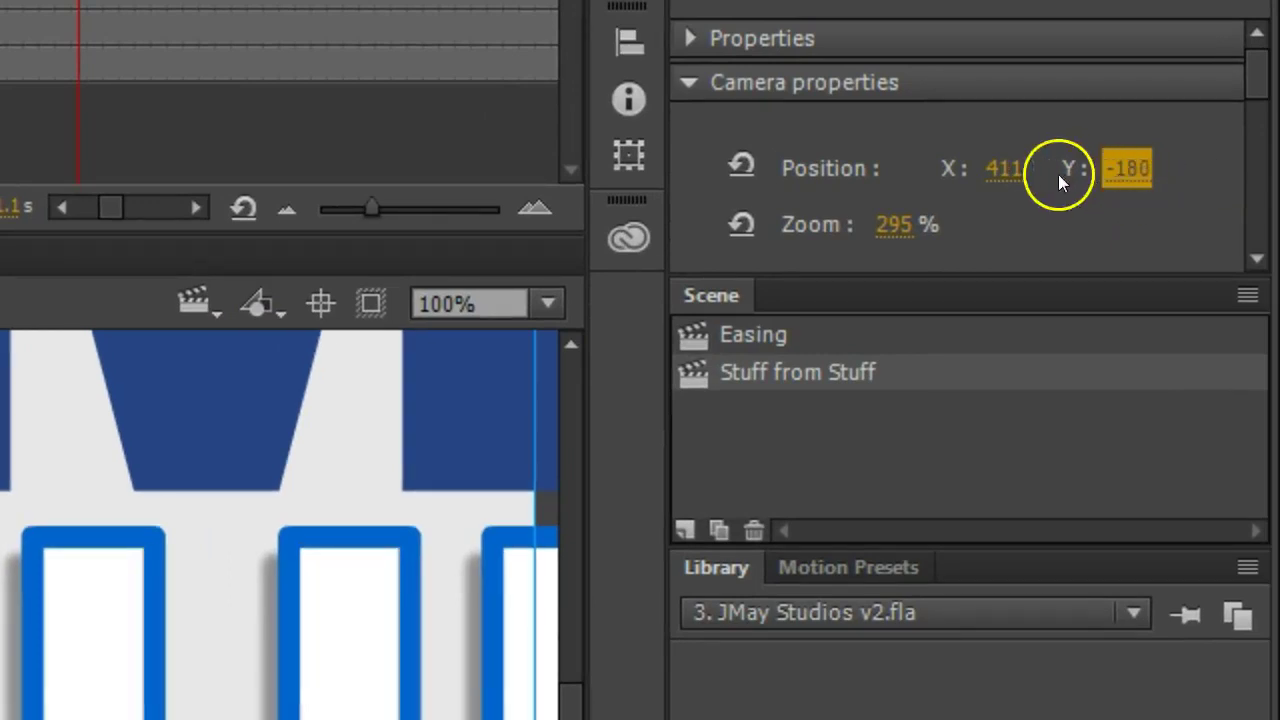
pyautogui.moveTo(1005, 168); pyautogui.dragTo(906, 178)
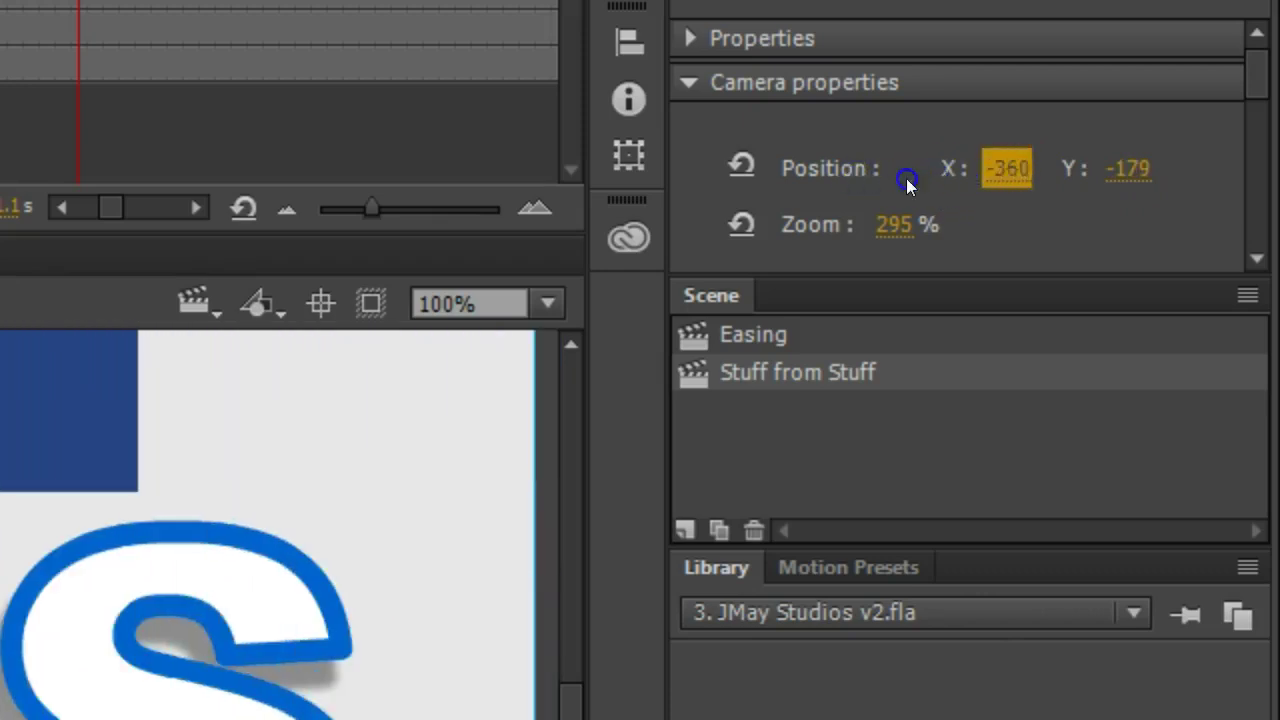
pyautogui.click(991, 156)
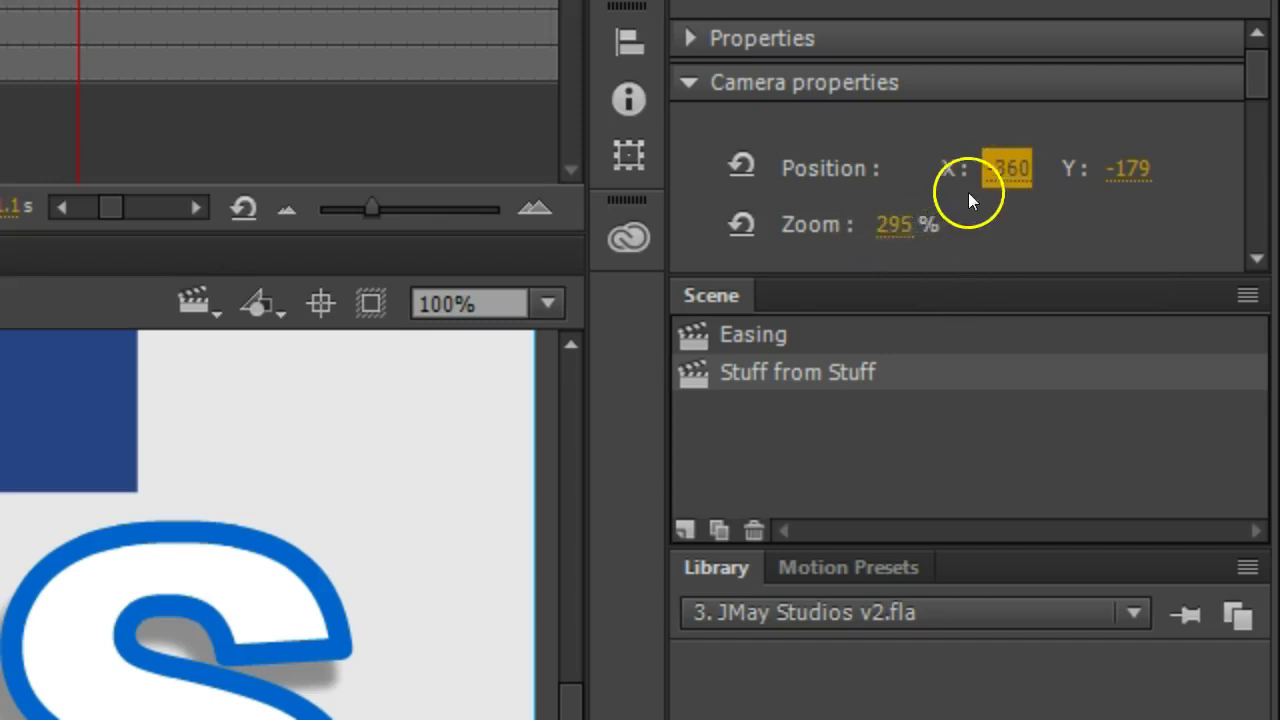
# Bring Camera properties into view to confirm Position X -360, Y -179 and 295% zoom
pyautogui.scroll(-3, 962, 214)
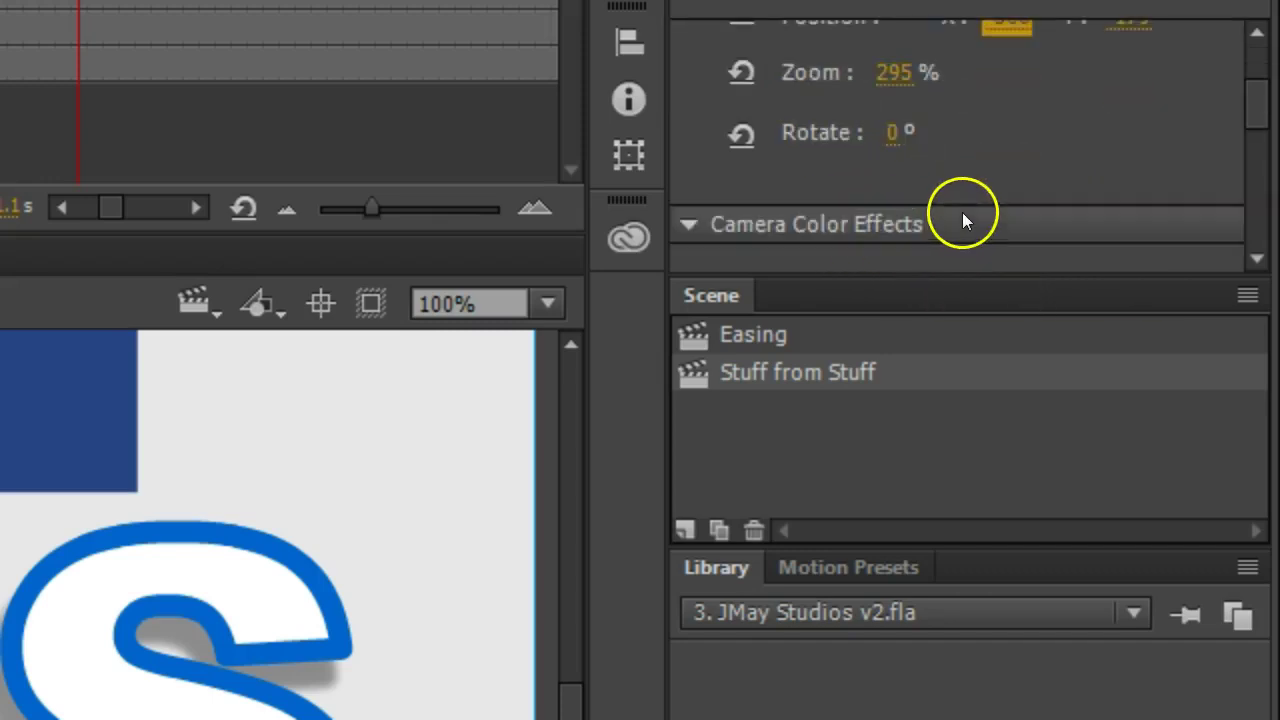
pyautogui.scroll(-3, 908, 166)
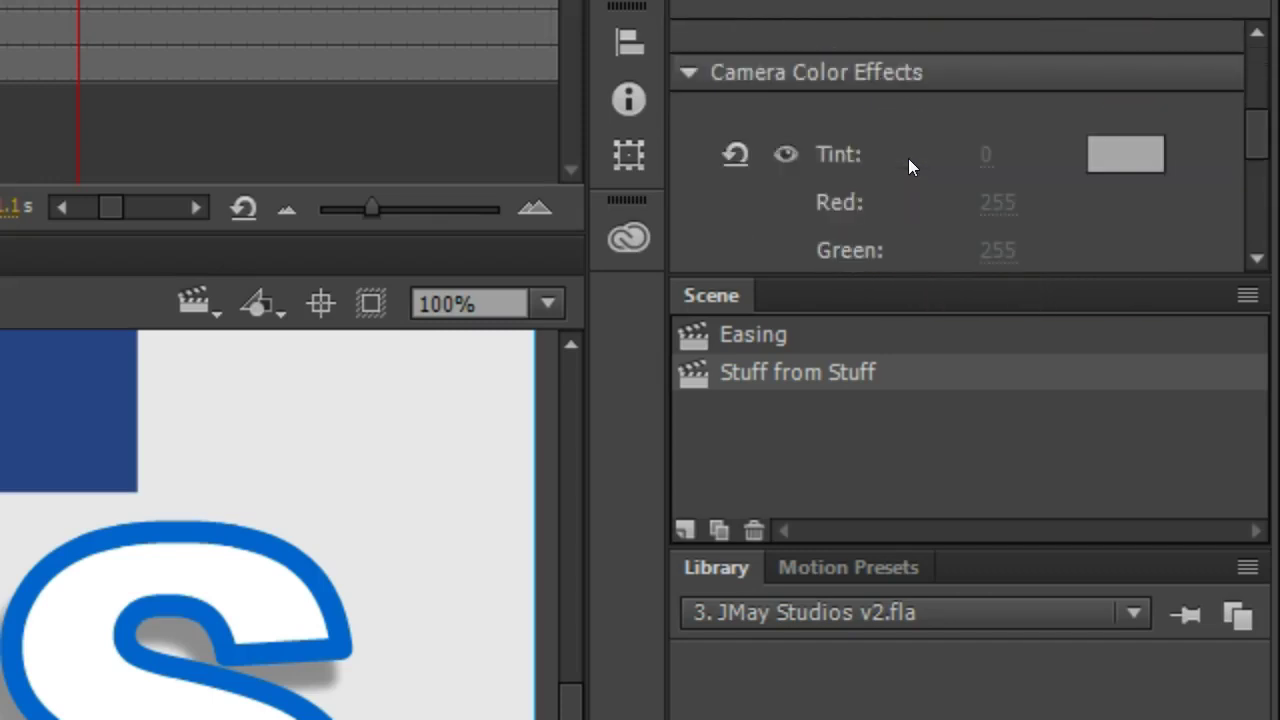
pyautogui.scroll(-2, 908, 166)
pyautogui.scroll(-4, 914, 150)
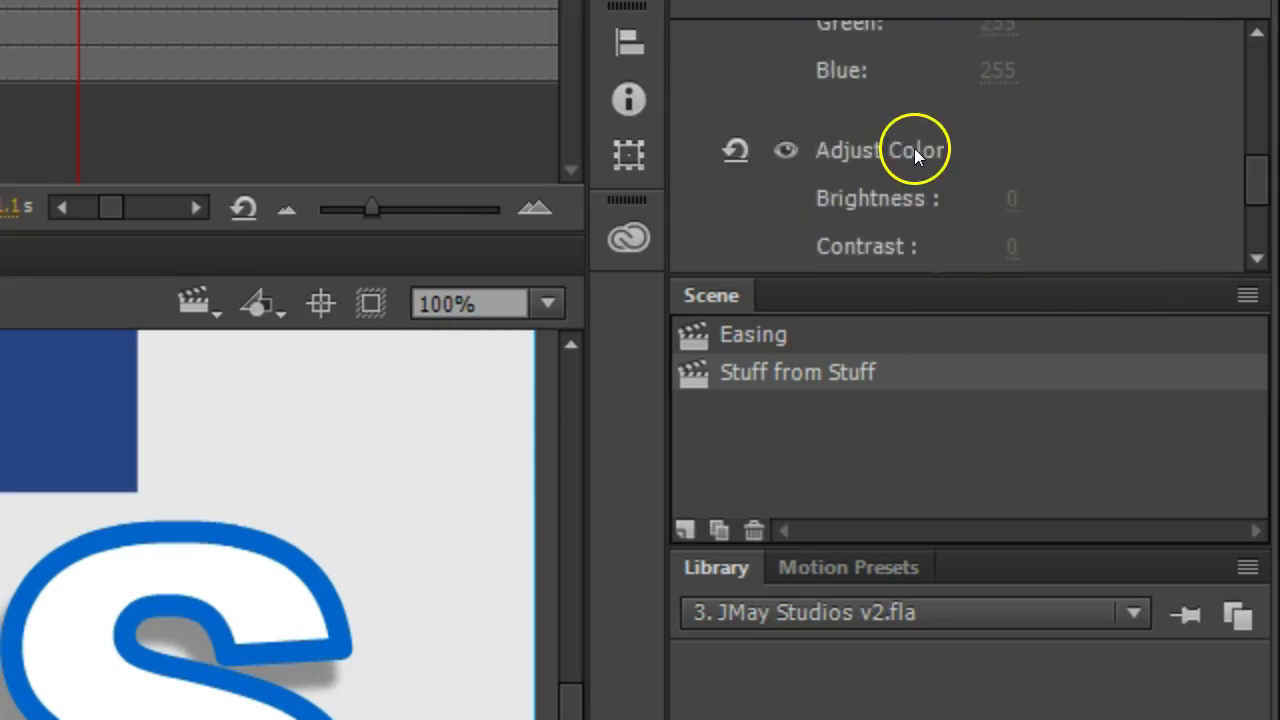
pyautogui.scroll(1, 978, 236)
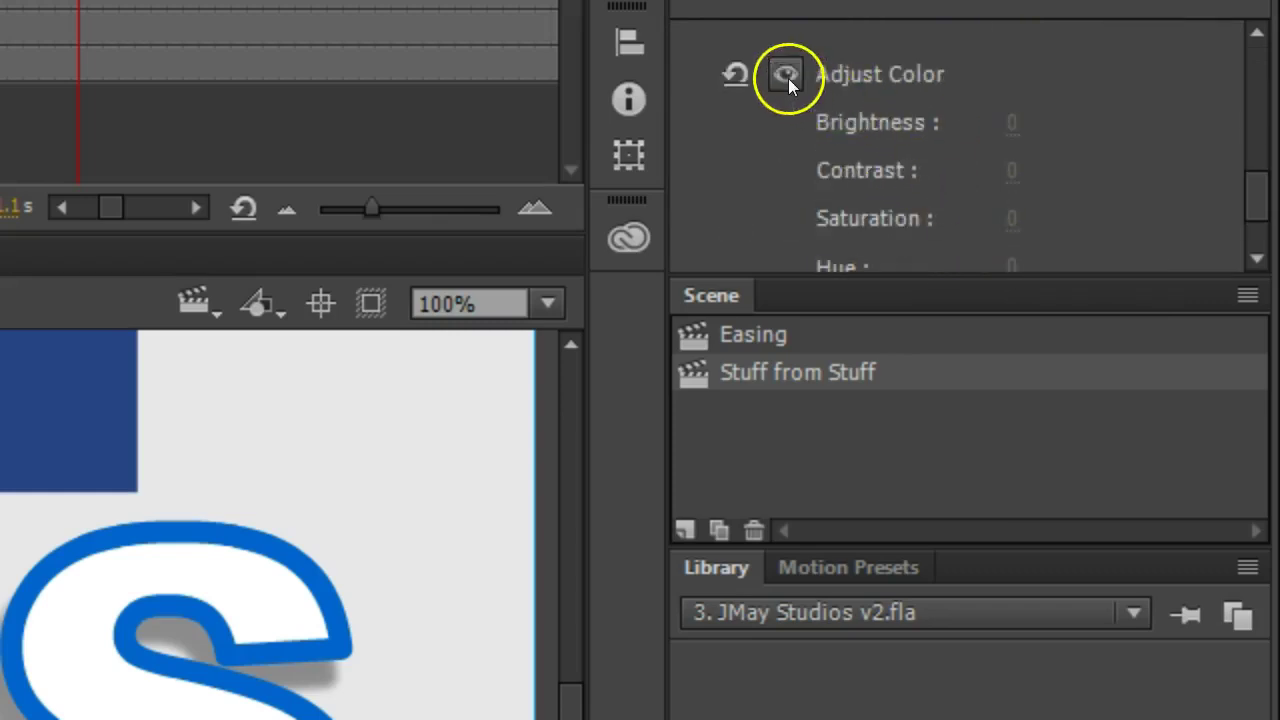
pyautogui.scroll(8, 920, 124)
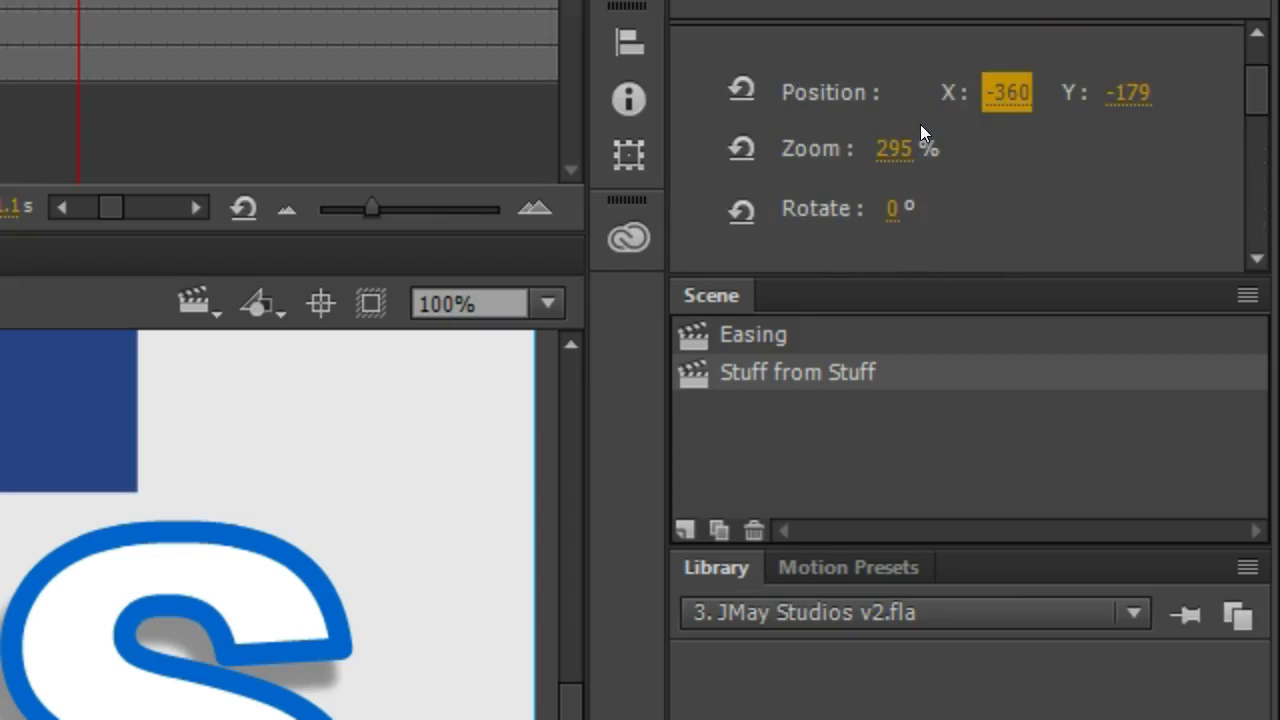
pyautogui.scroll(1, 922, 150)
pyautogui.click(925, 167)
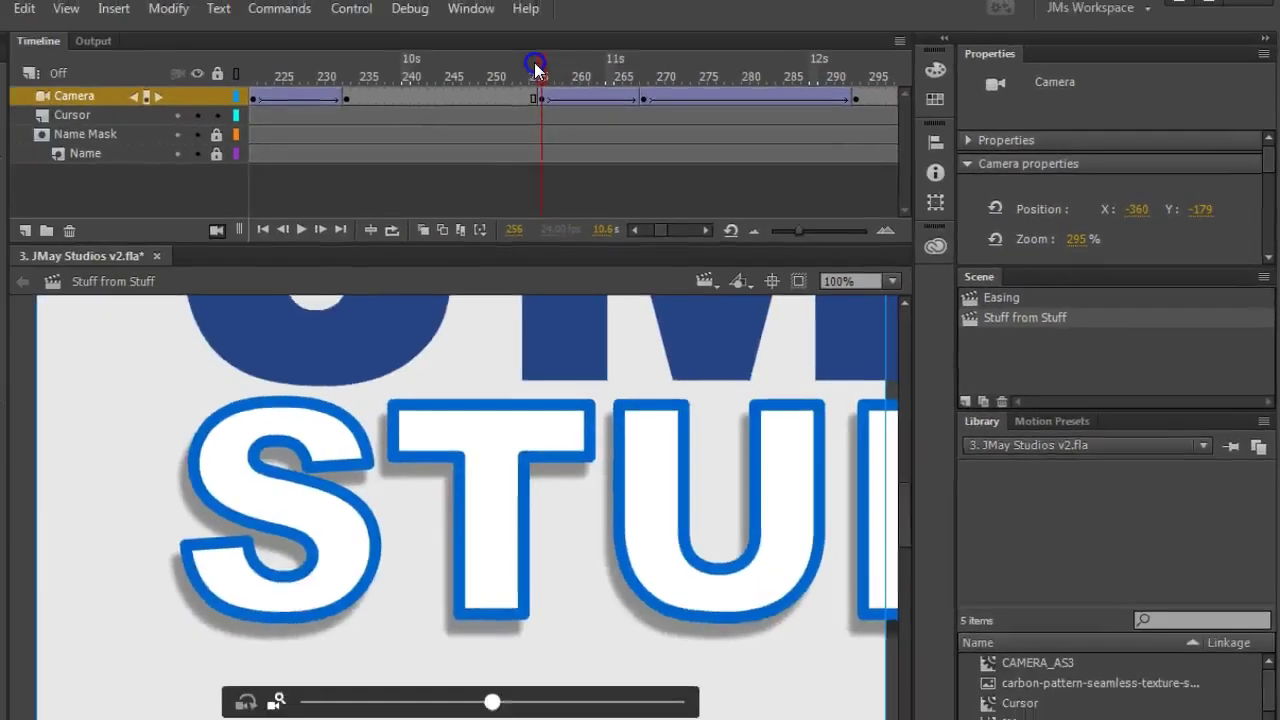
# Scrub through the camera pan and select frame 268 on the Camera layer
pyautogui.click(695, 76)
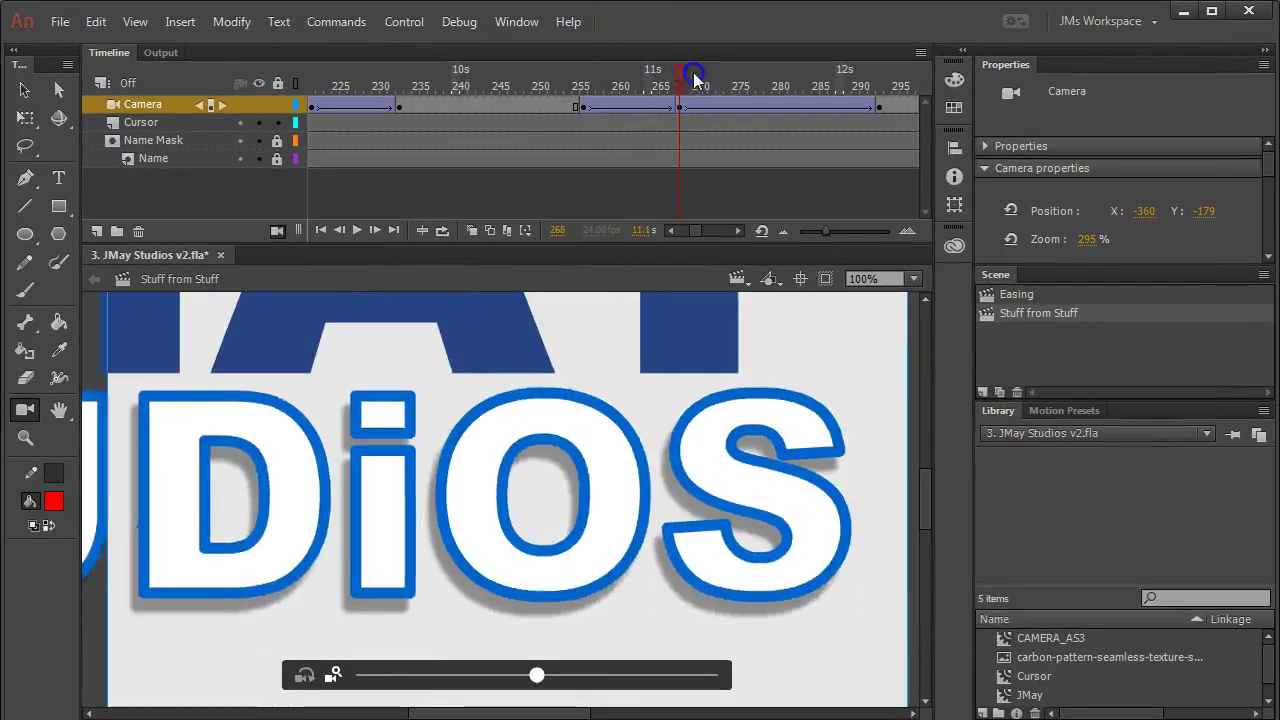
pyautogui.moveTo(695, 76); pyautogui.dragTo(767, 80)
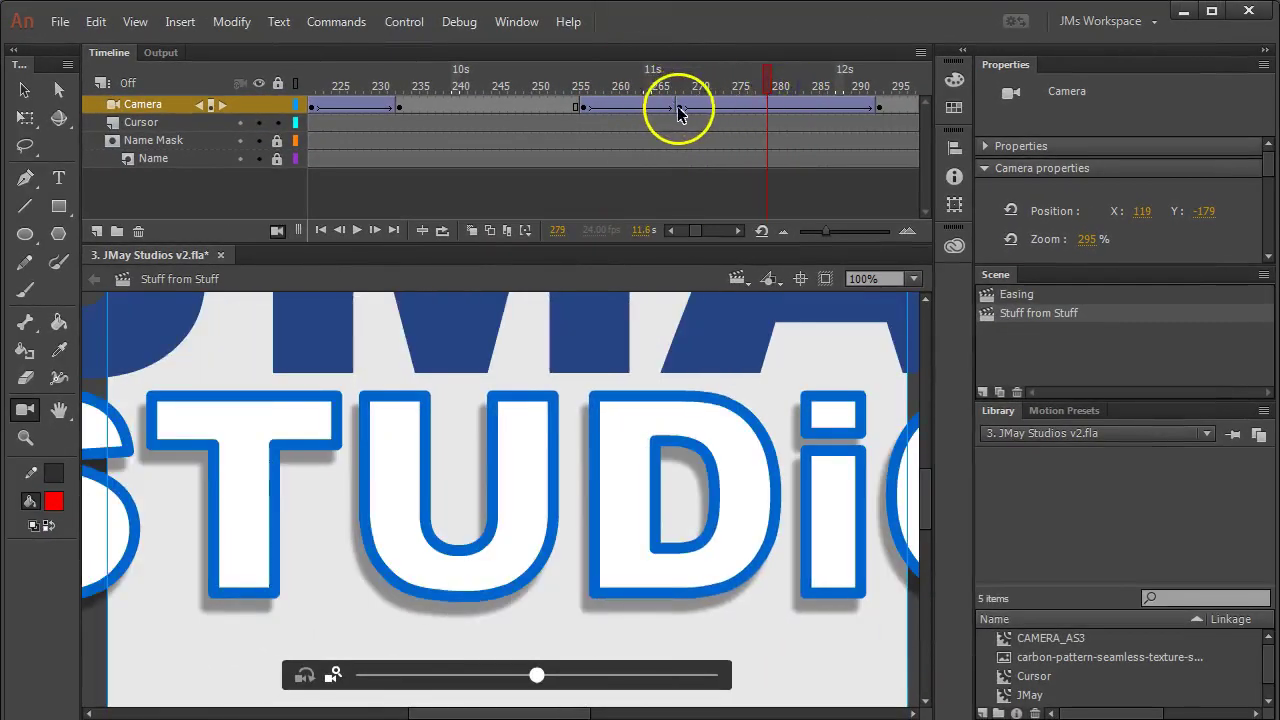
pyautogui.click(678, 111)
pyautogui.click(676, 76)
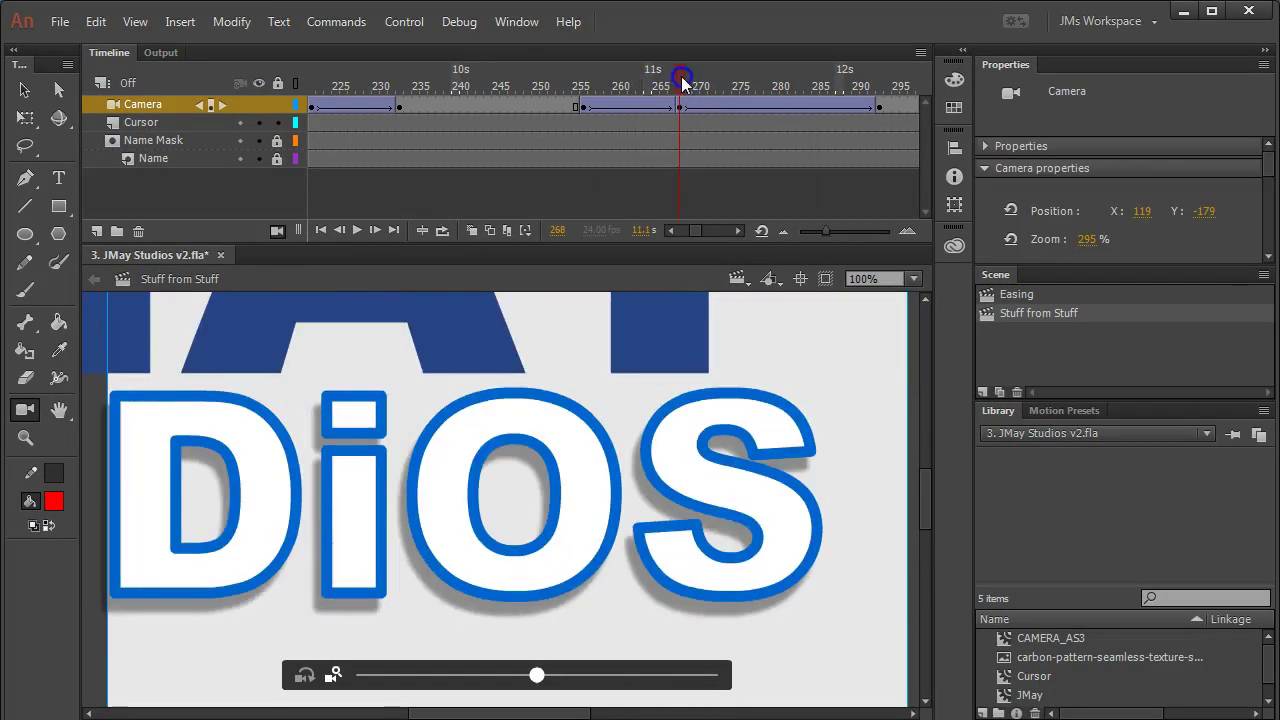
pyautogui.click(681, 105)
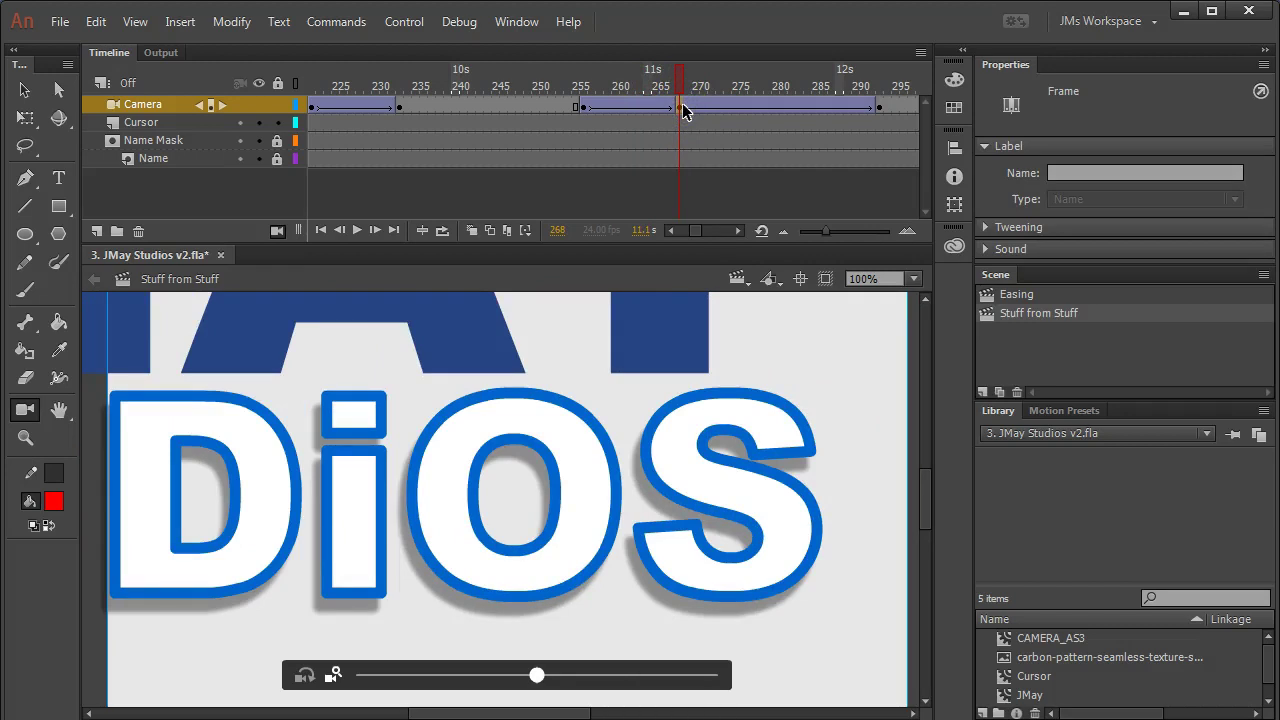
pyautogui.moveTo(684, 76); pyautogui.dragTo(582, 78)
# At frame 293, set the camera Position X to about -339 so the pan ends on DiOS
pyautogui.click(880, 107)
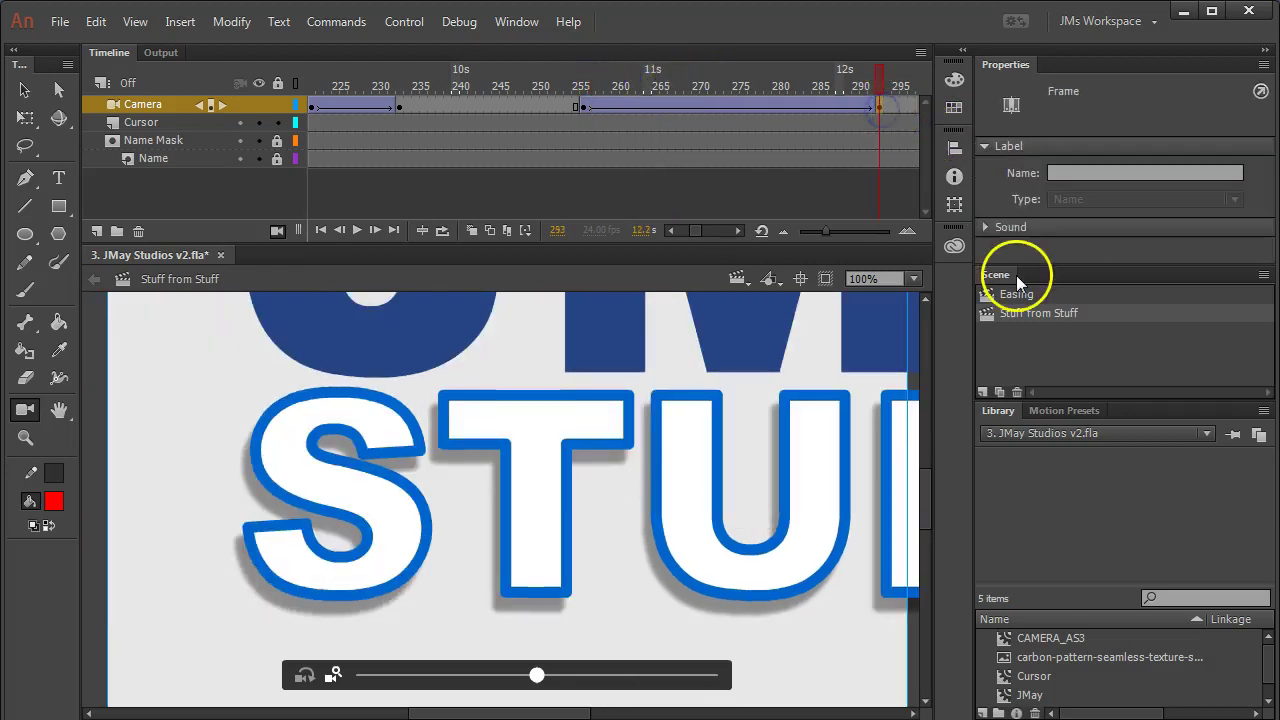
pyautogui.click(24, 411)
pyautogui.click(447, 322)
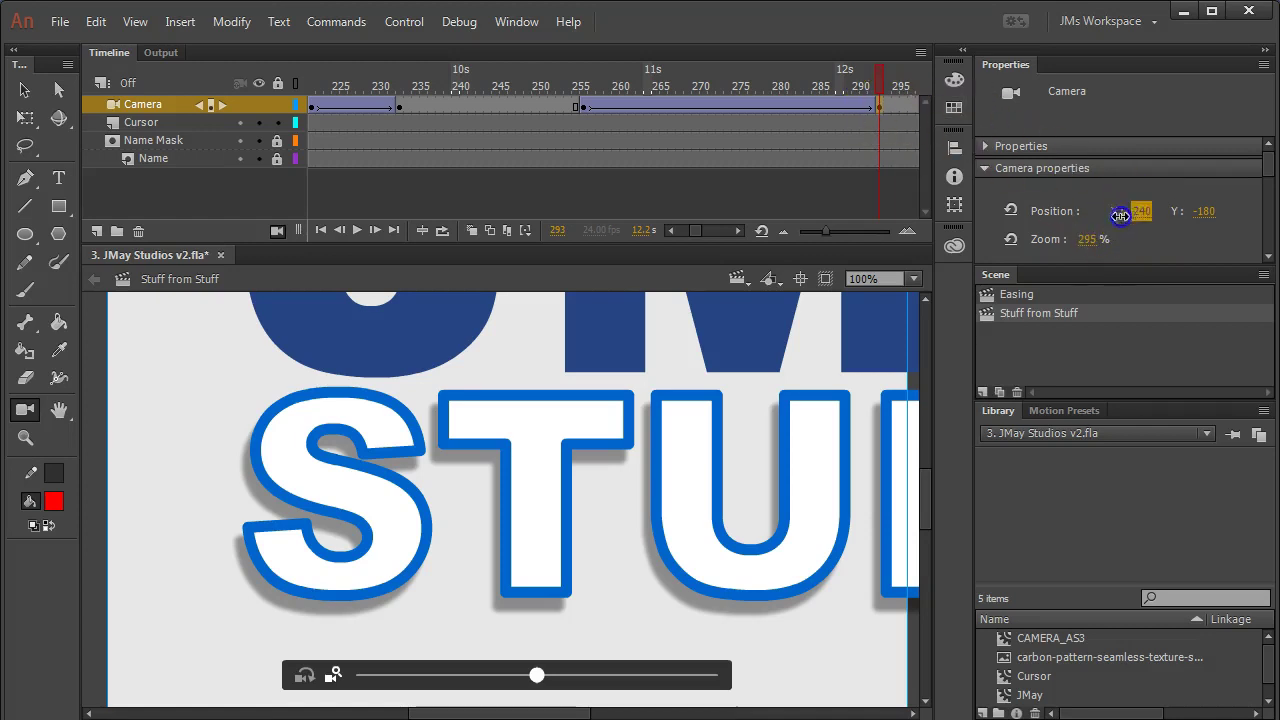
pyautogui.moveTo(1120, 216); pyautogui.dragTo(1067, 218)
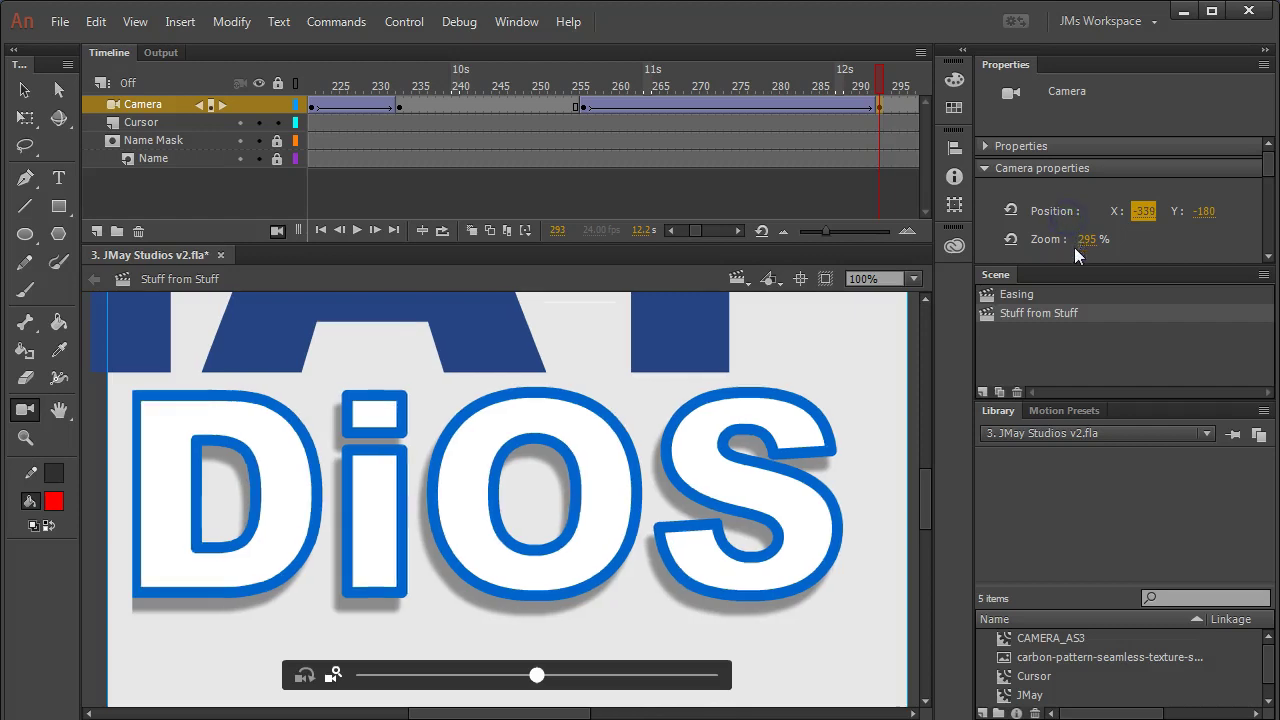
pyautogui.moveTo(852, 90); pyautogui.dragTo(607, 82)
pyautogui.hotkey('ctrl', 'Return')
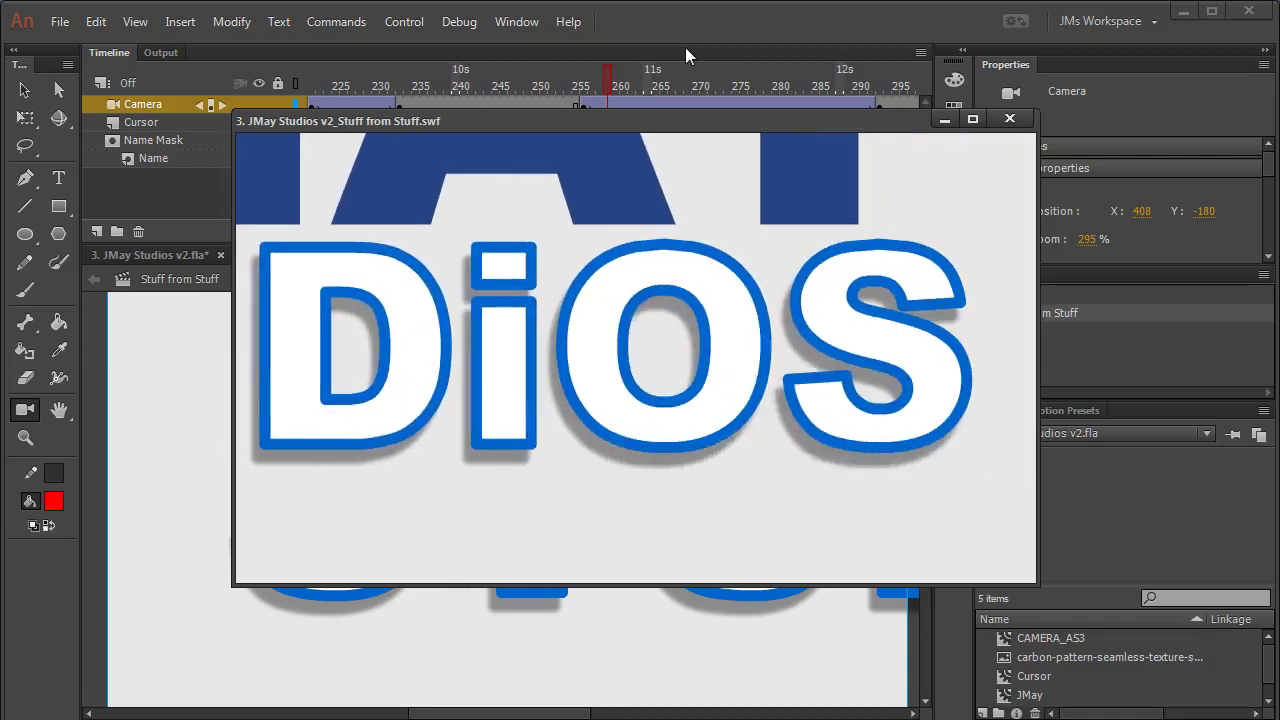
# Close the test window and select frame 288 in the camera pan tween, showing its Tweening settings
pyautogui.click(1009, 118)
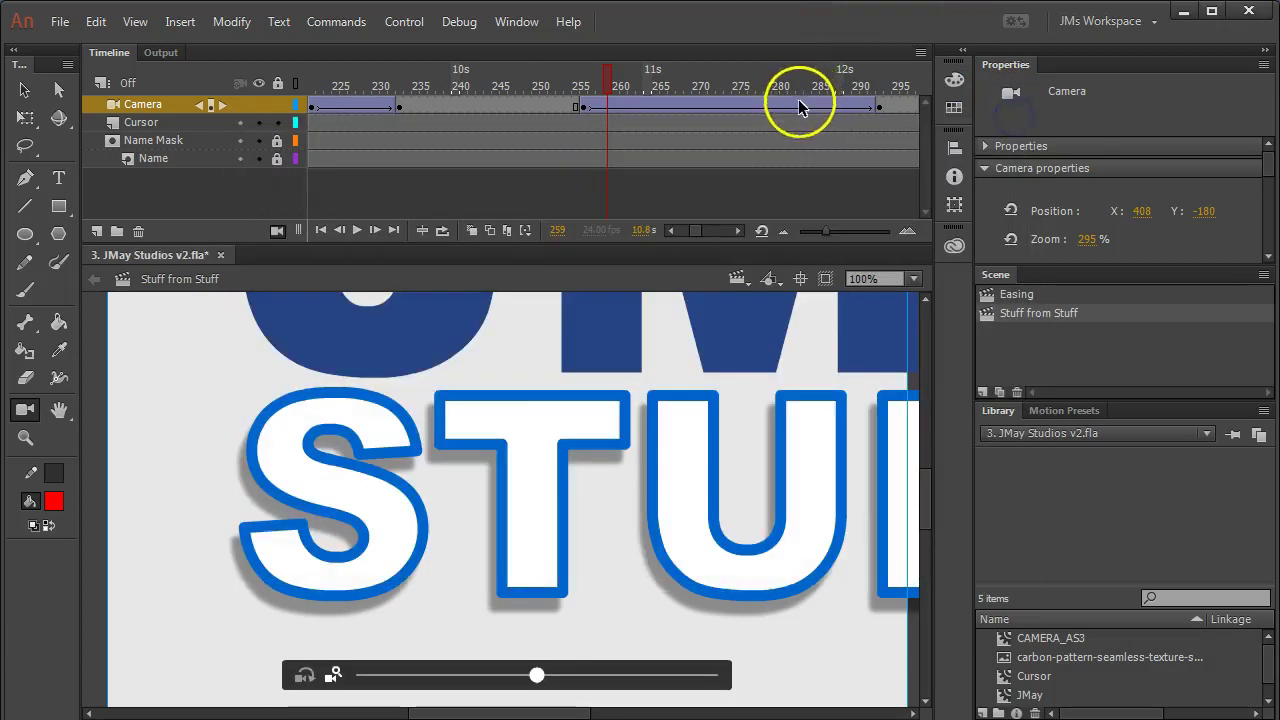
pyautogui.click(798, 100)
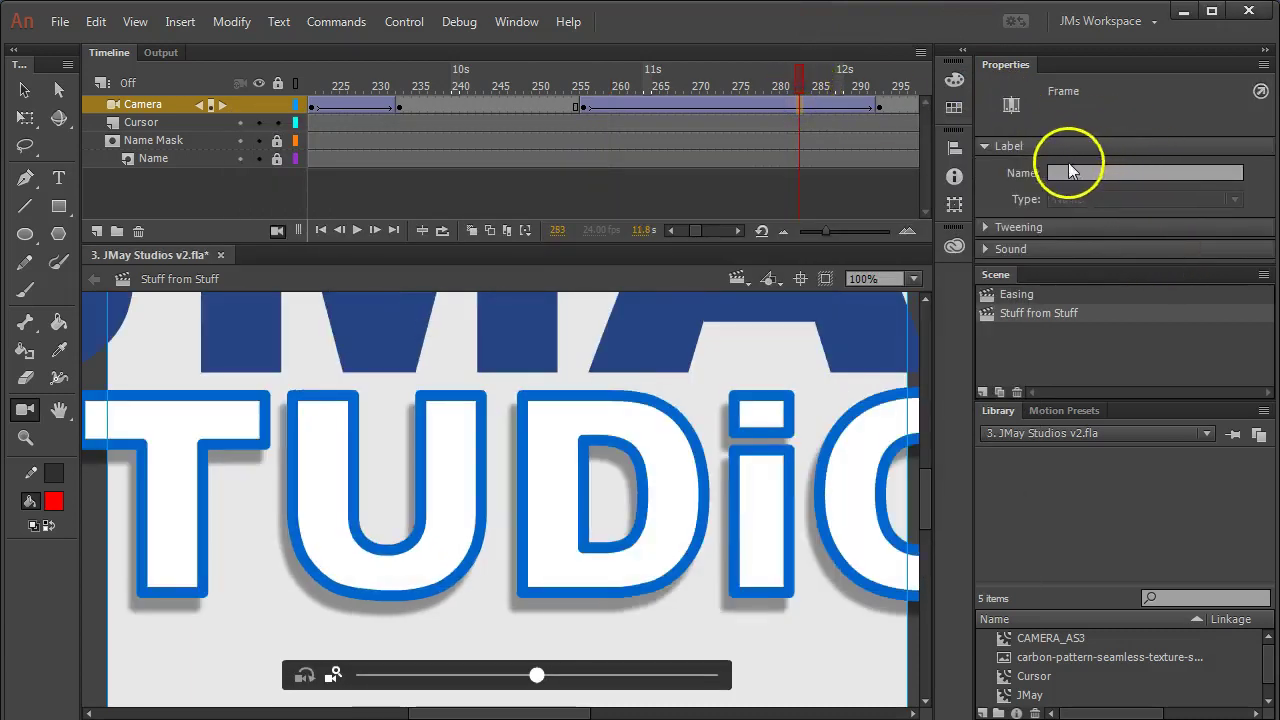
pyautogui.click(837, 102)
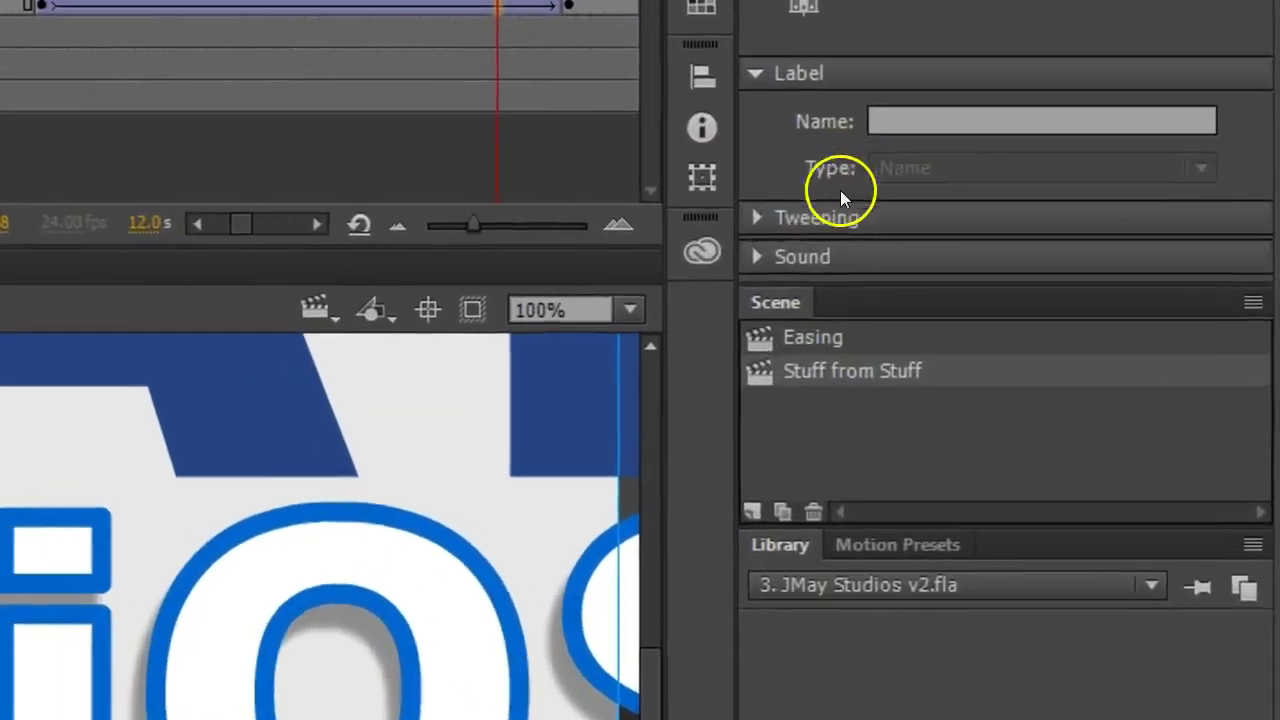
pyautogui.click(744, 215)
pyautogui.scroll(-4, 990, 195)
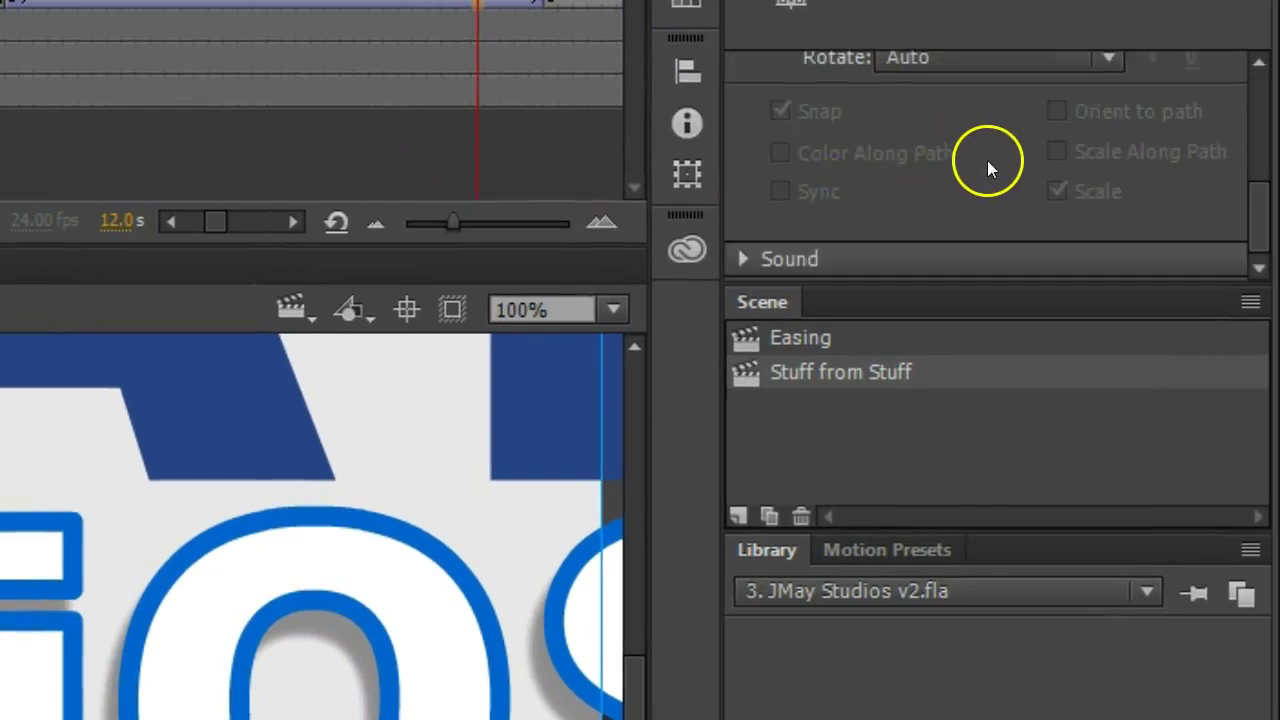
pyautogui.scroll(4, 985, 160)
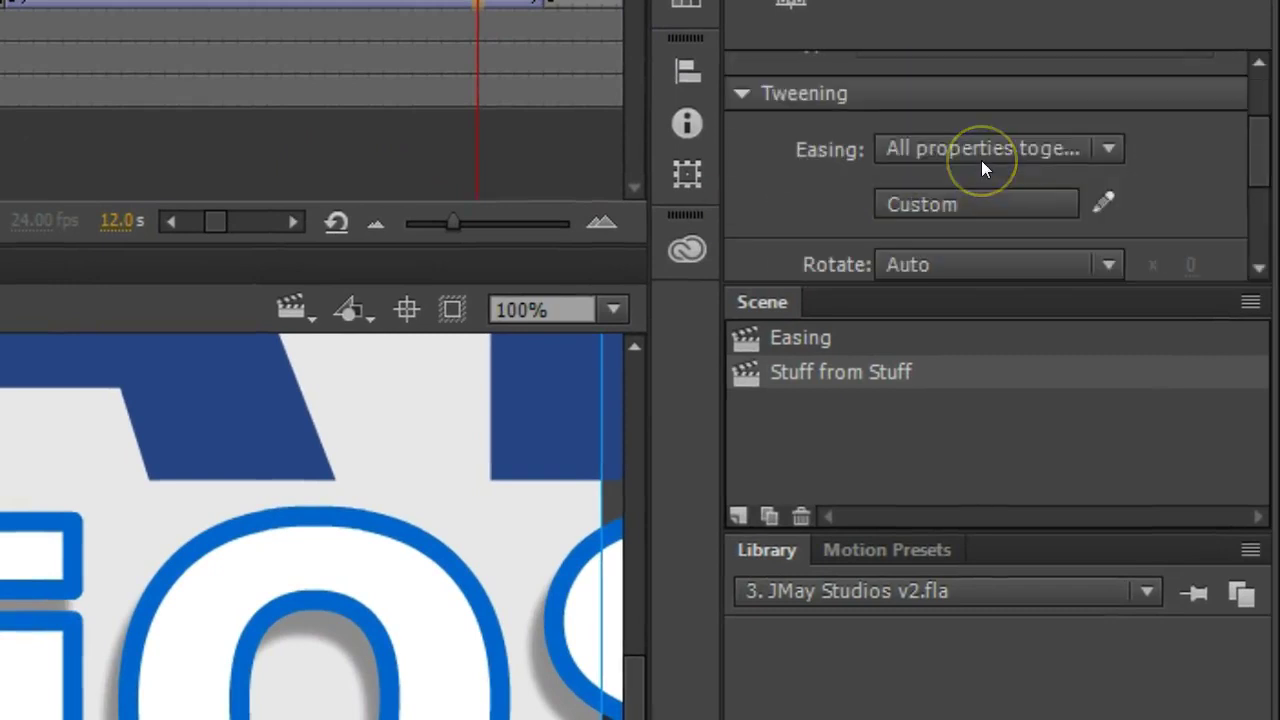
# Reshape the ease curve into an S-curve easing in and out, saved as My Ease 9
pyautogui.click(1105, 202)
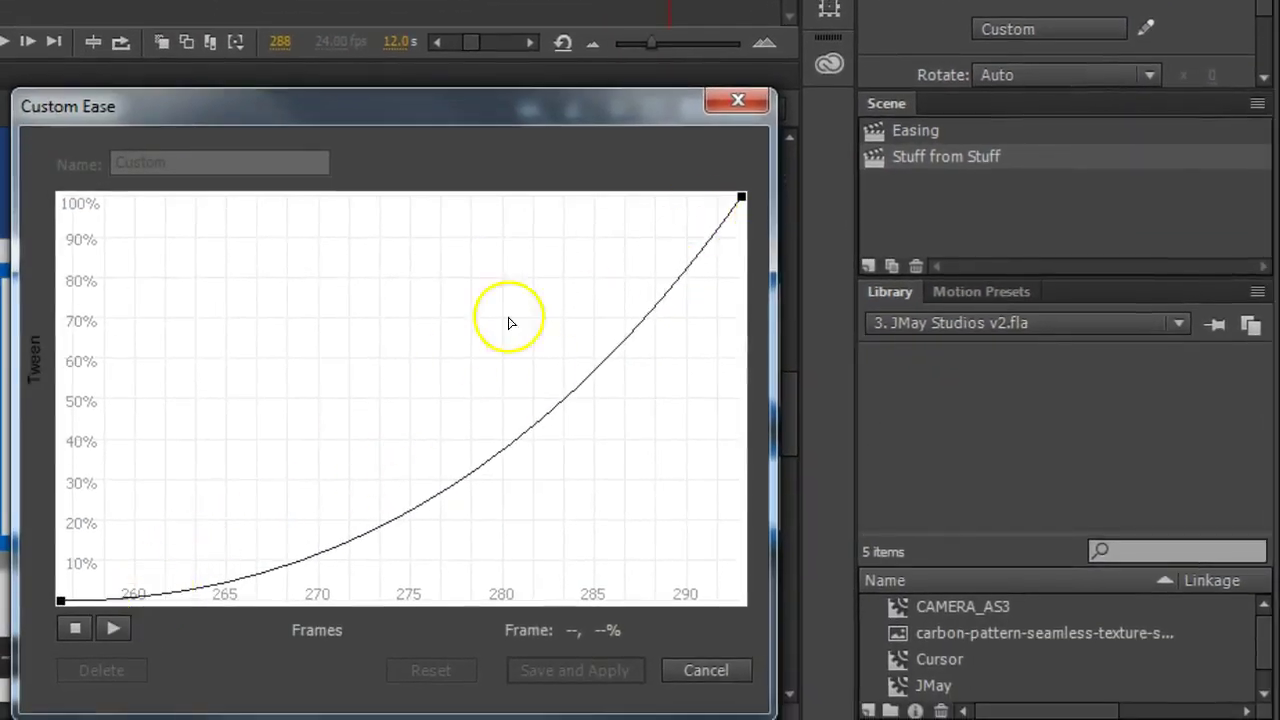
pyautogui.click(741, 197)
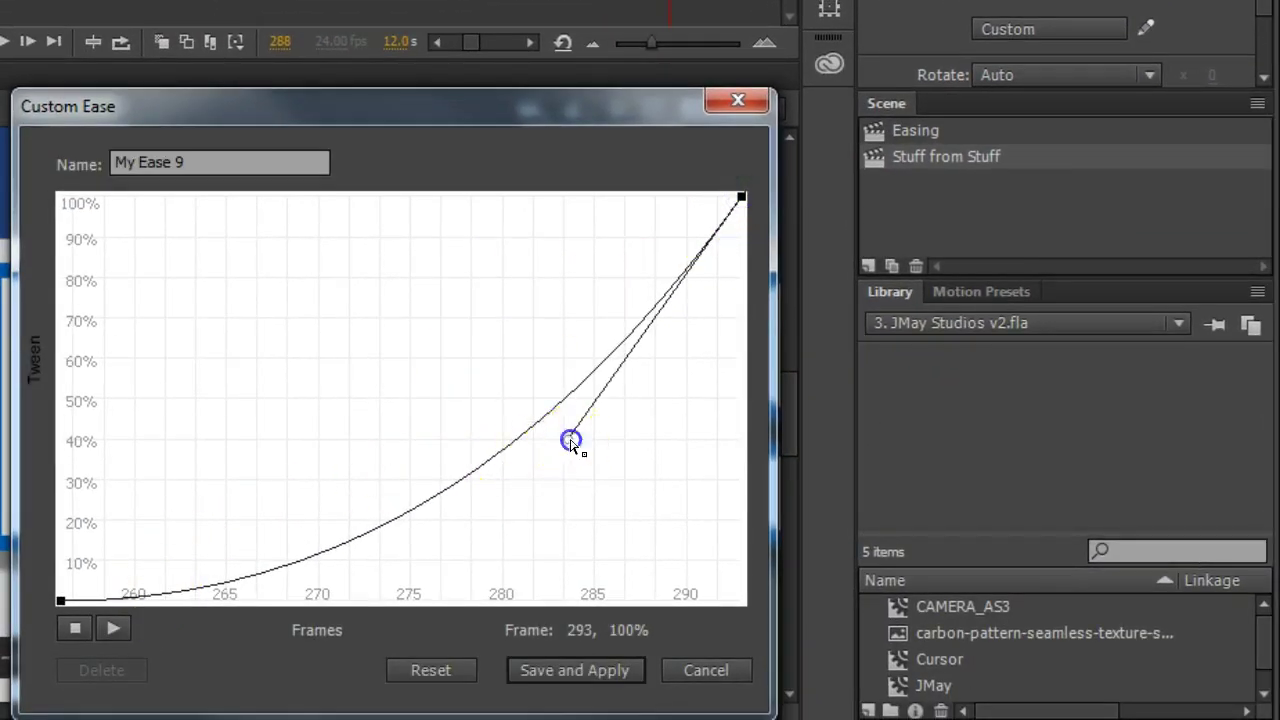
pyautogui.moveTo(570, 441); pyautogui.dragTo(423, 143)
pyautogui.click(60, 600)
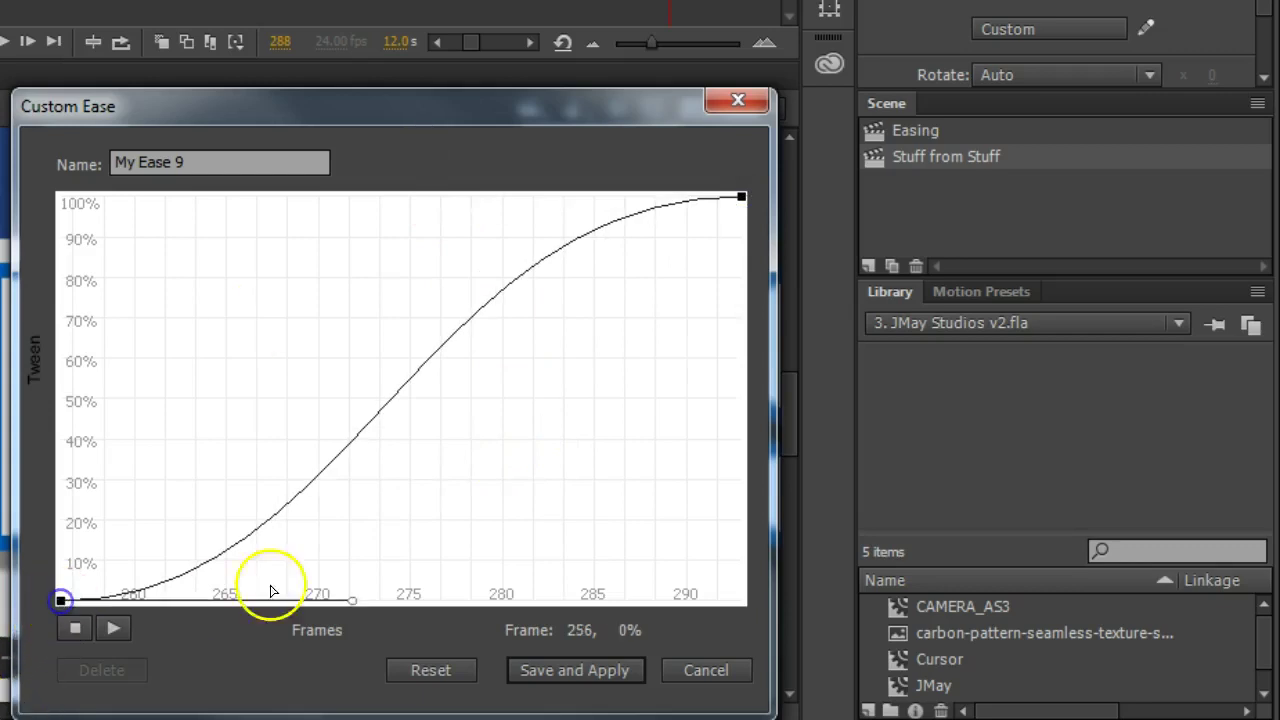
pyautogui.moveTo(352, 600); pyautogui.dragTo(310, 606)
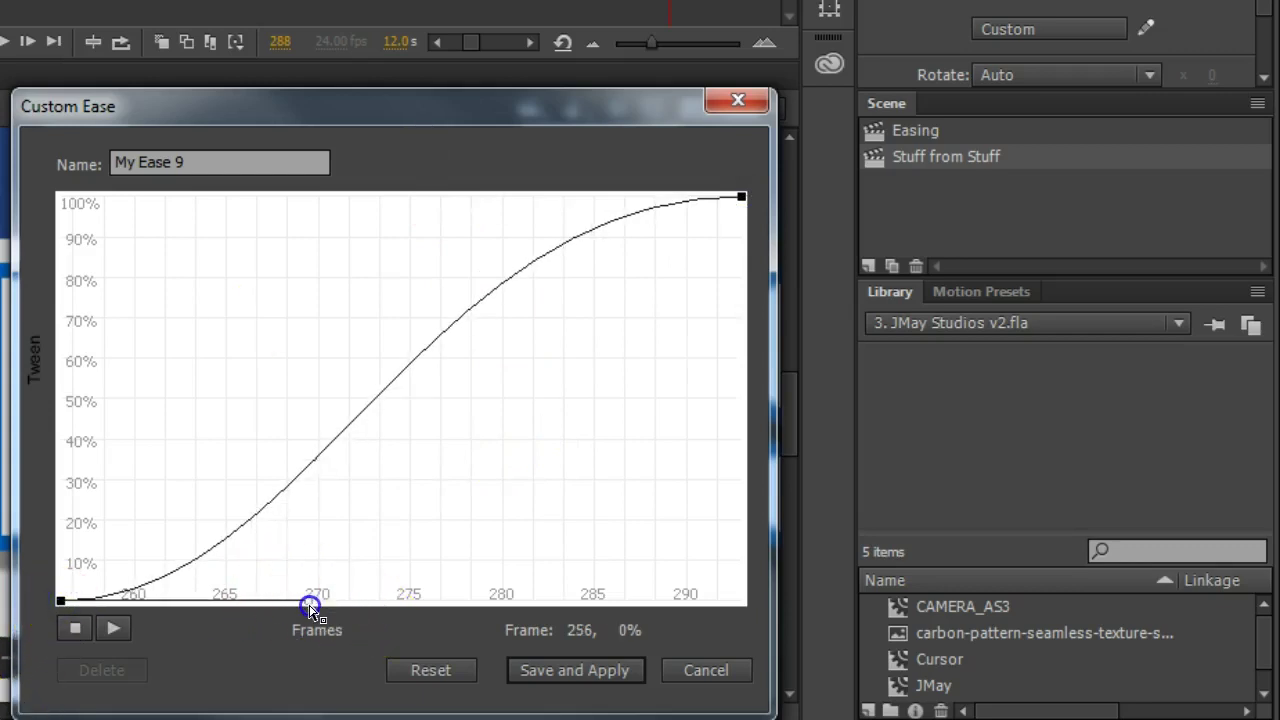
pyautogui.click(570, 671)
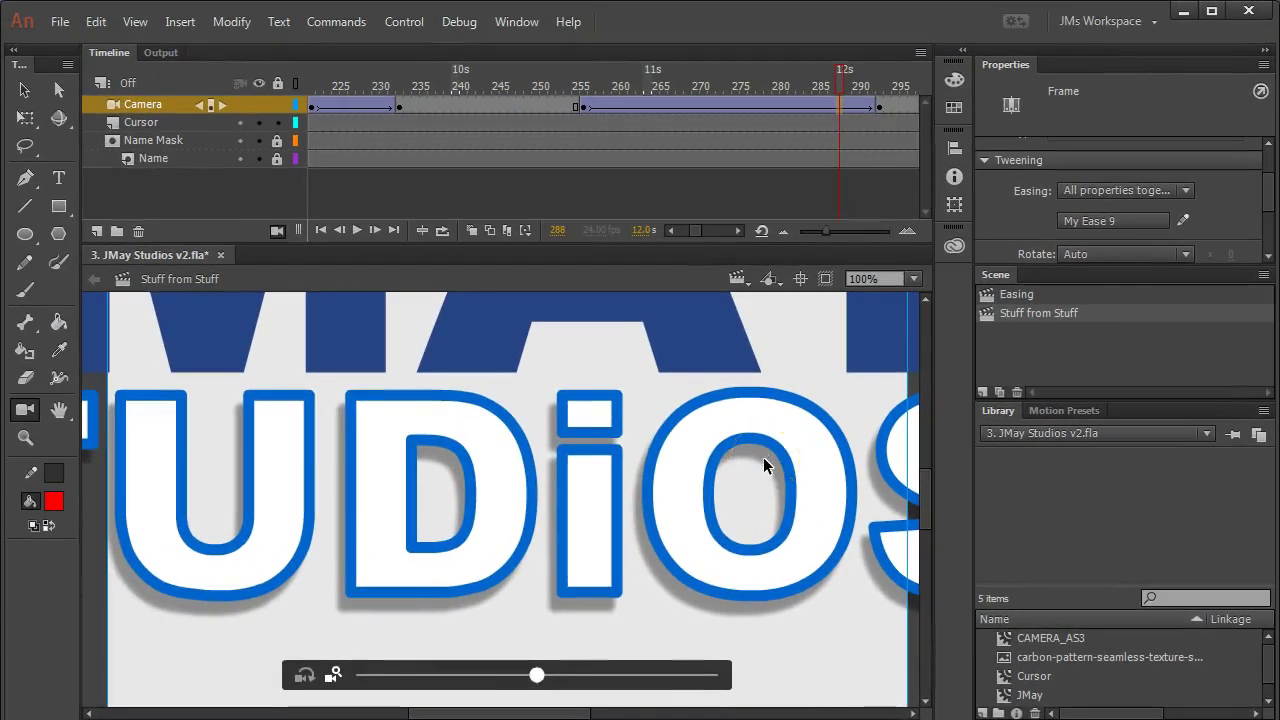
# Test the movie with Ctrl+Enter to watch the eased pan settle on DiOS
pyautogui.hotkey('ctrl', 'Return')
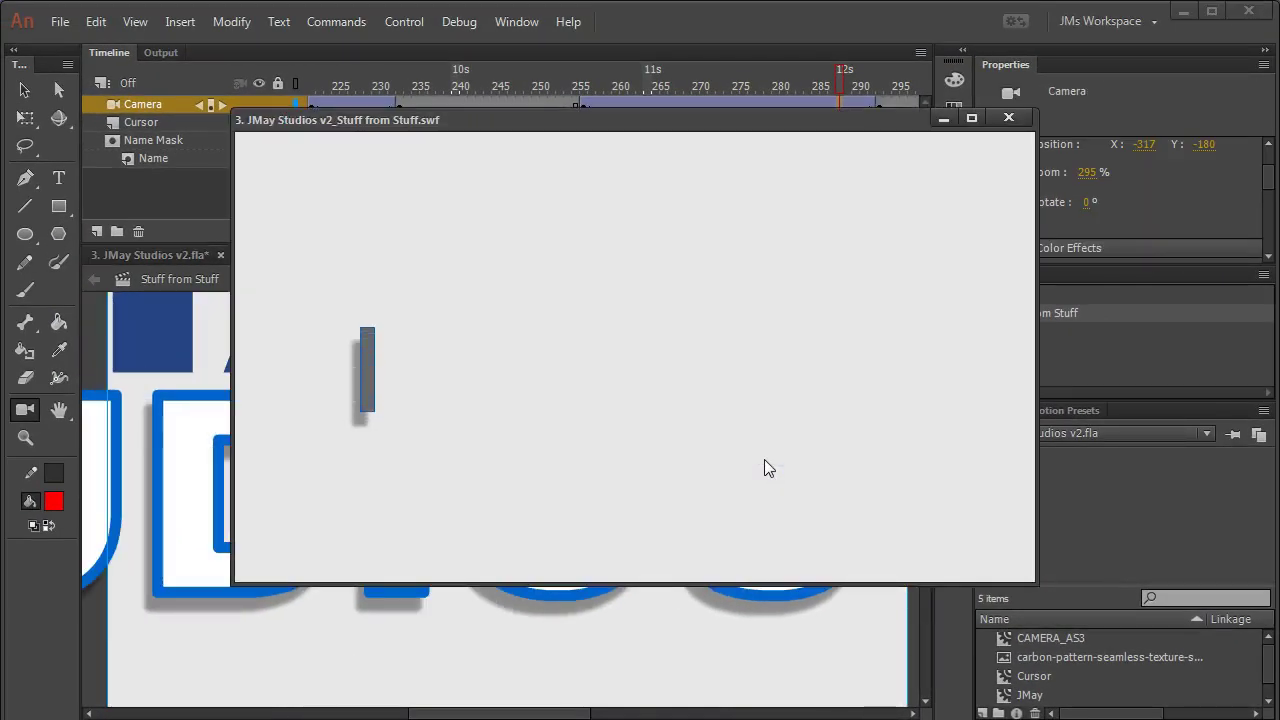